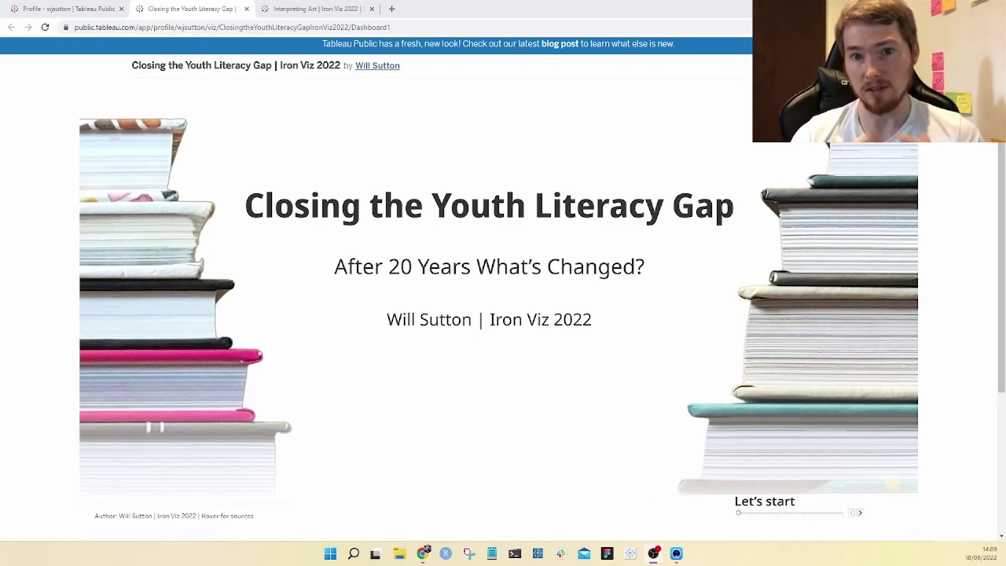
left_click(304, 11)
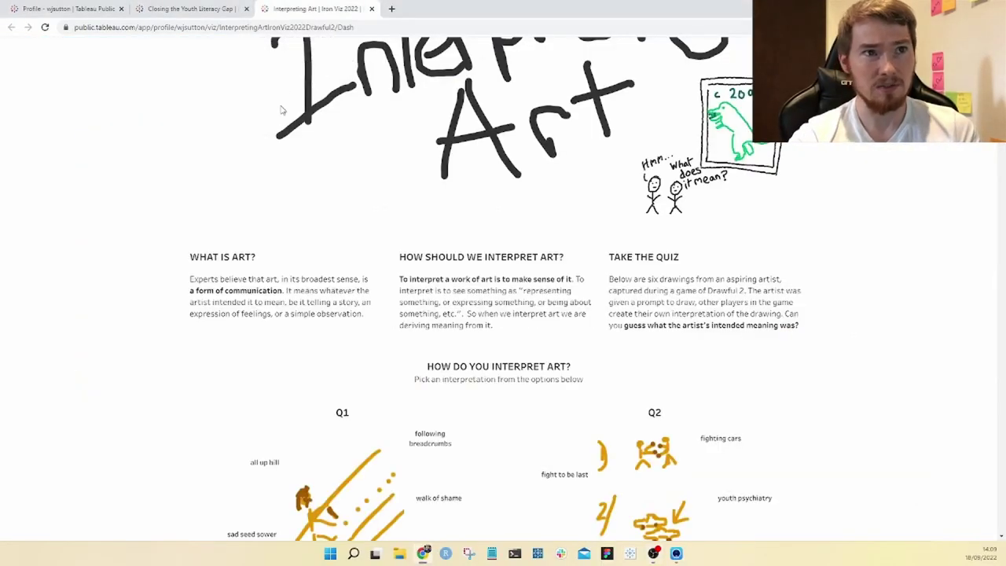
scroll(290, 158, "up", 3)
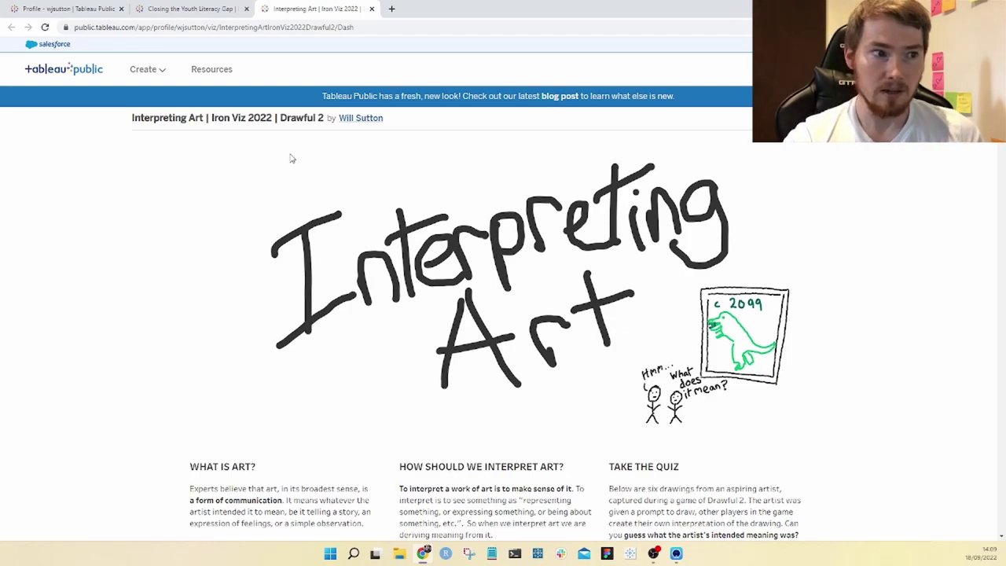
scroll(291, 159, "down", 3)
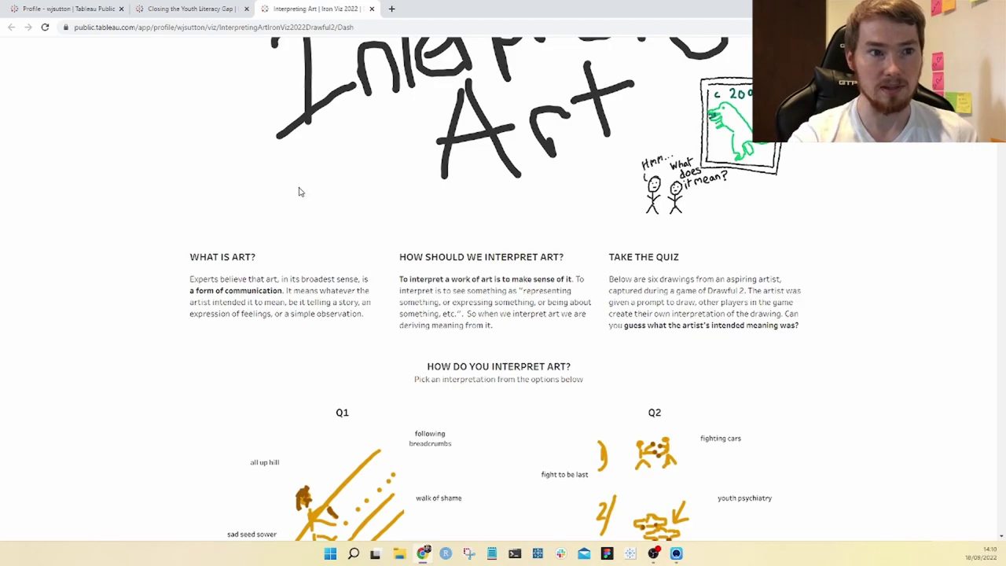
scroll(298, 192, "up", 3)
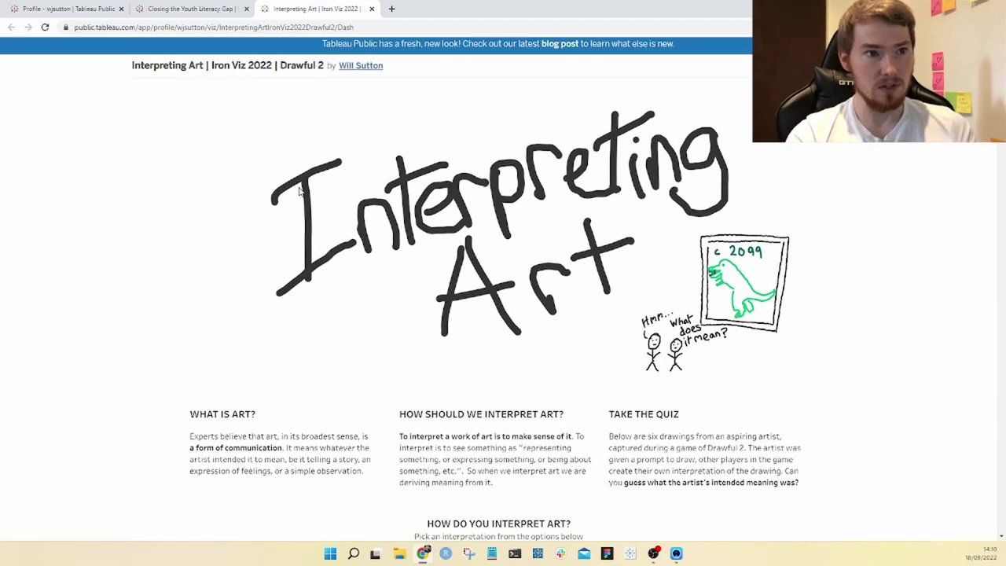
scroll(299, 192, "down", 5)
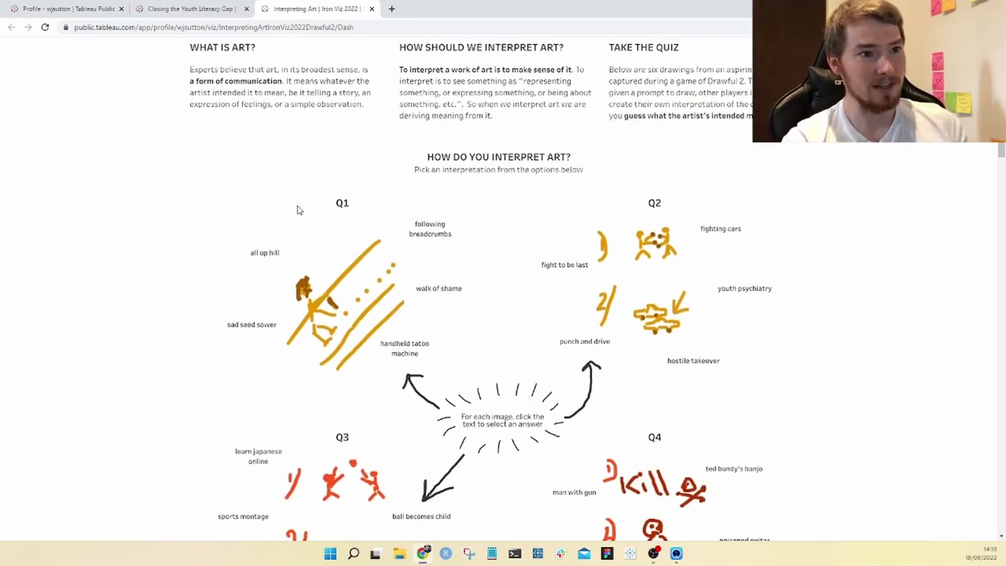
scroll(298, 211, "down", 3)
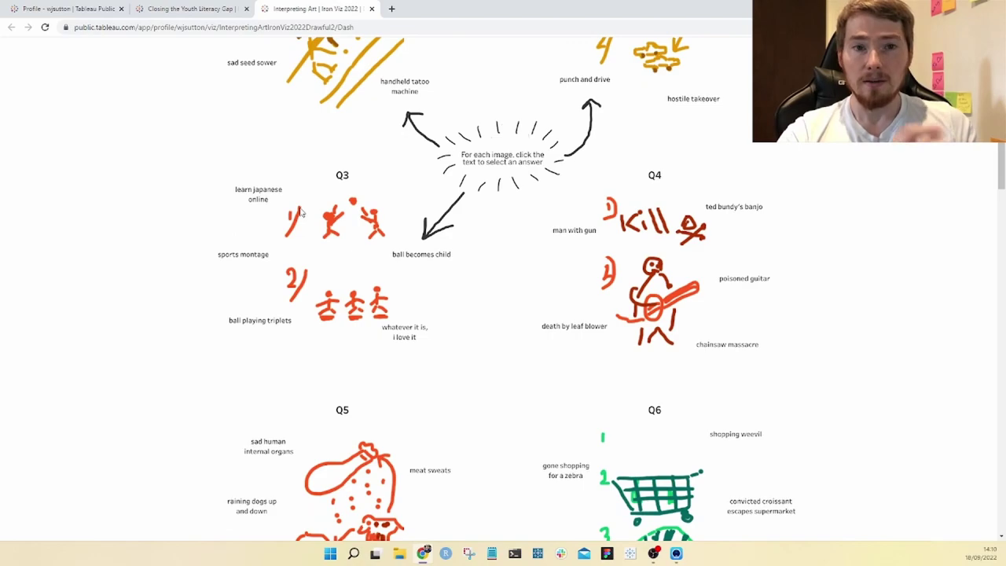
scroll(301, 212, "down", 2)
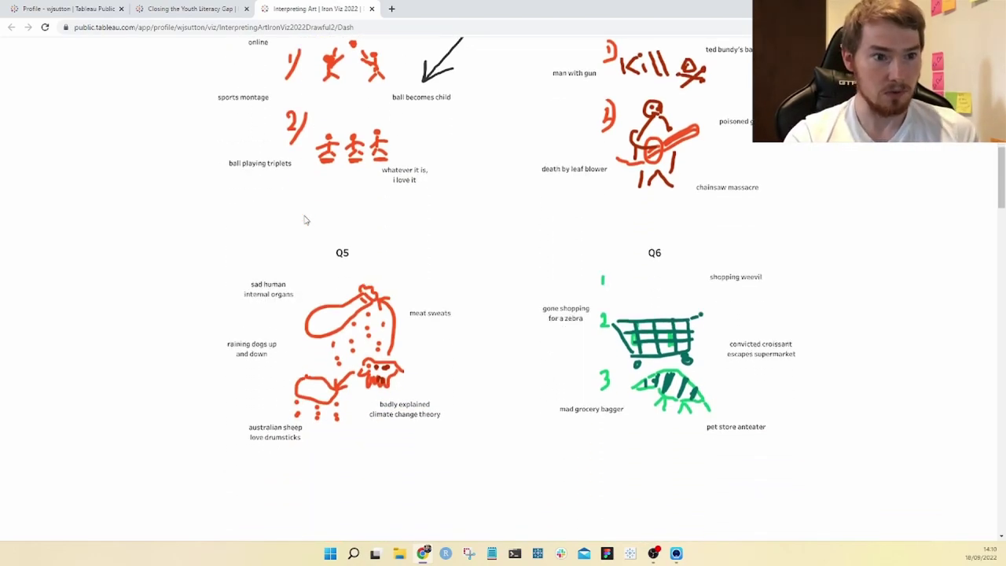
scroll(305, 219, "up", 5)
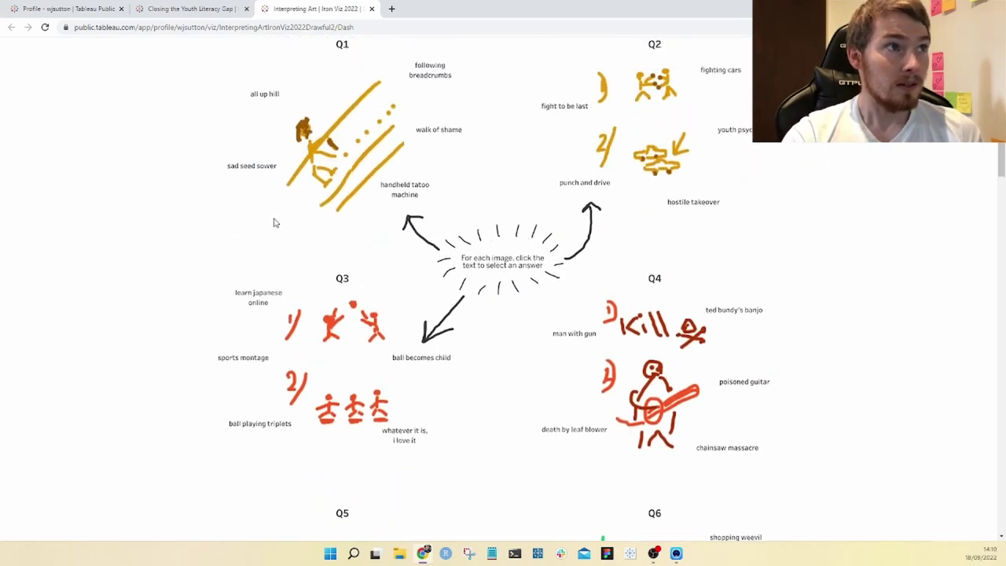
left_click(190, 8)
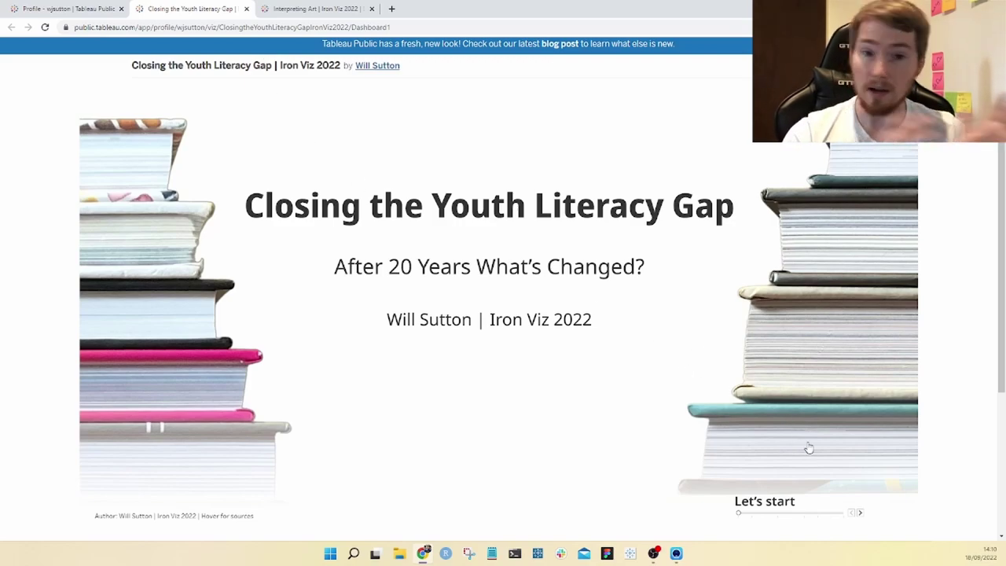
Step: Advance the Youth Literacy Gap story through the 2002 literacy and gender slides
left_click(860, 513)
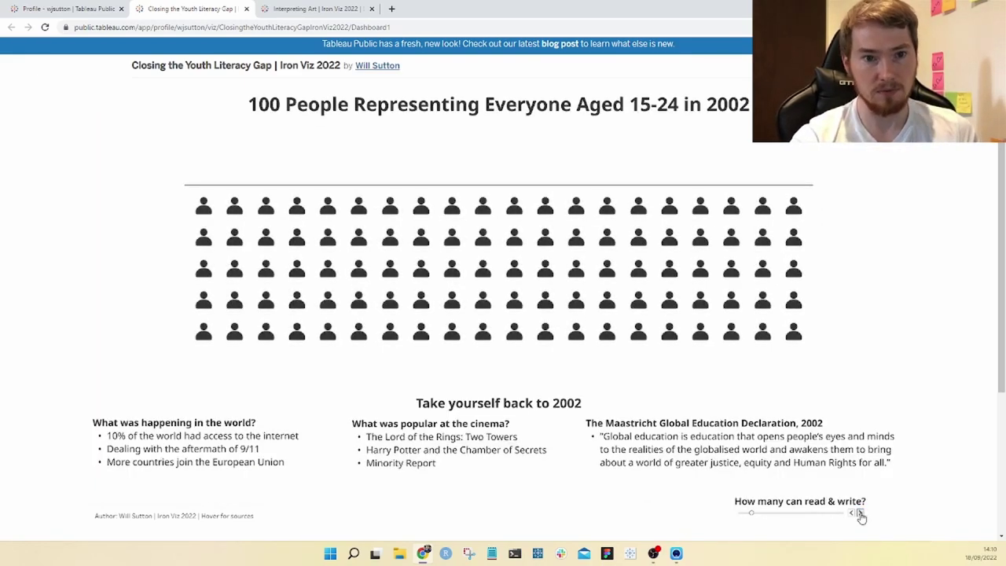
left_click(861, 513)
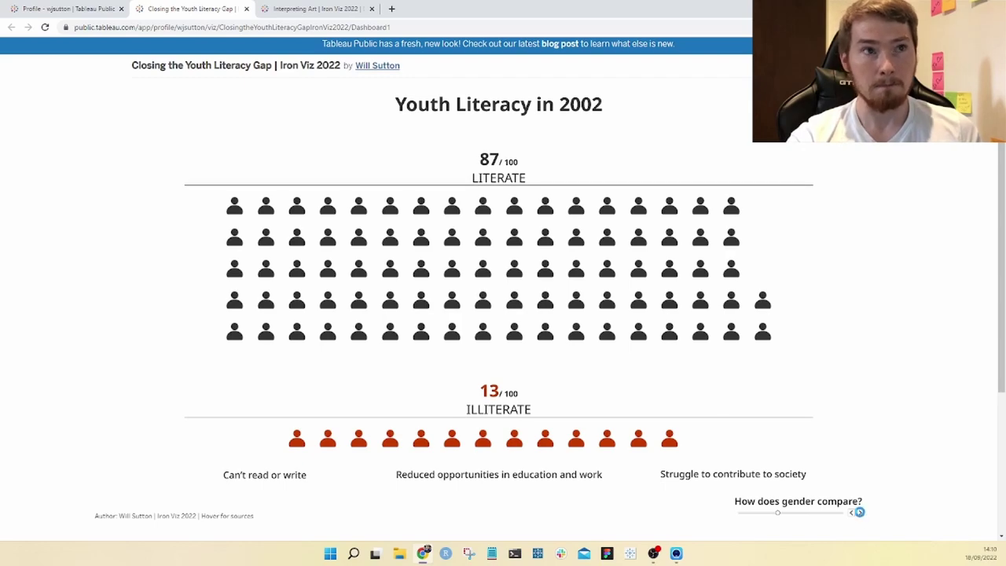
left_click(859, 513)
Step: Check the Interpreting Art viz, then advance the story to the 3 Benefits slide
left_click(322, 8)
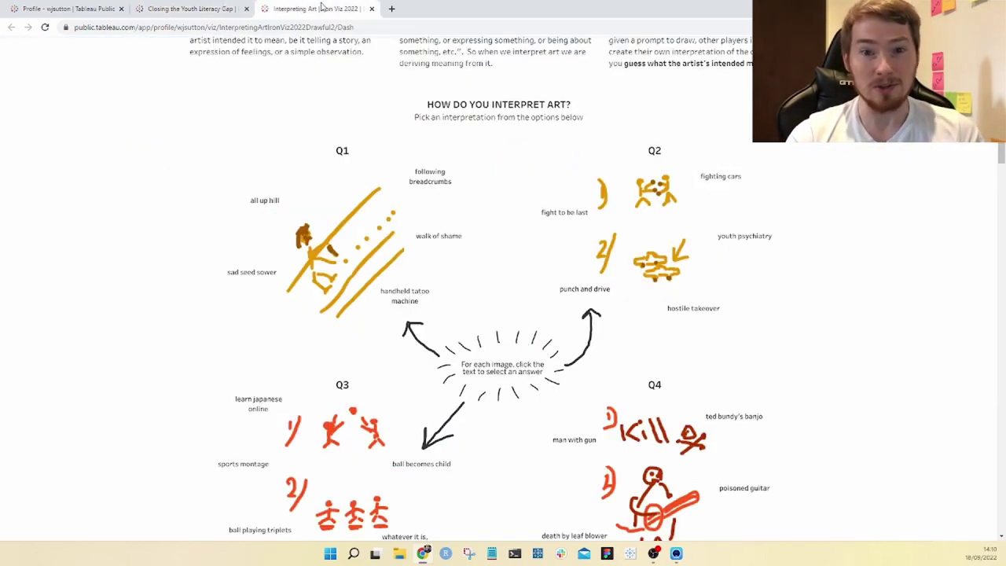
scroll(266, 323, "up", 6)
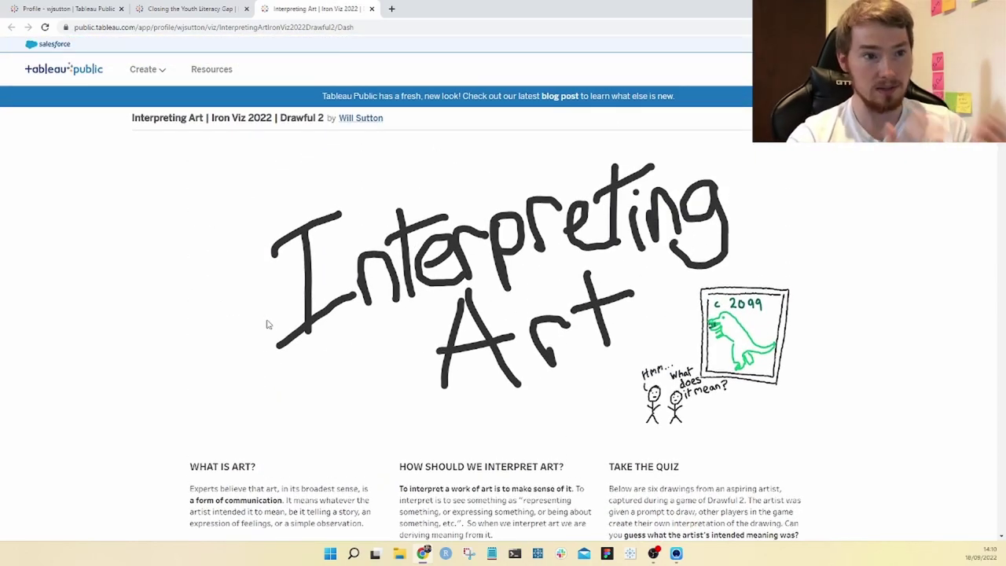
left_click(179, 6)
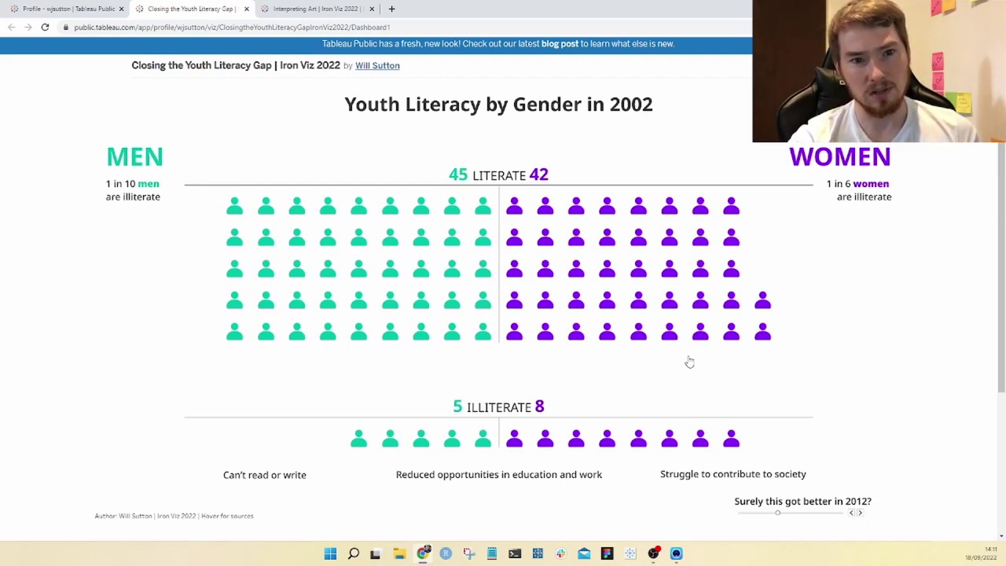
left_click(860, 512)
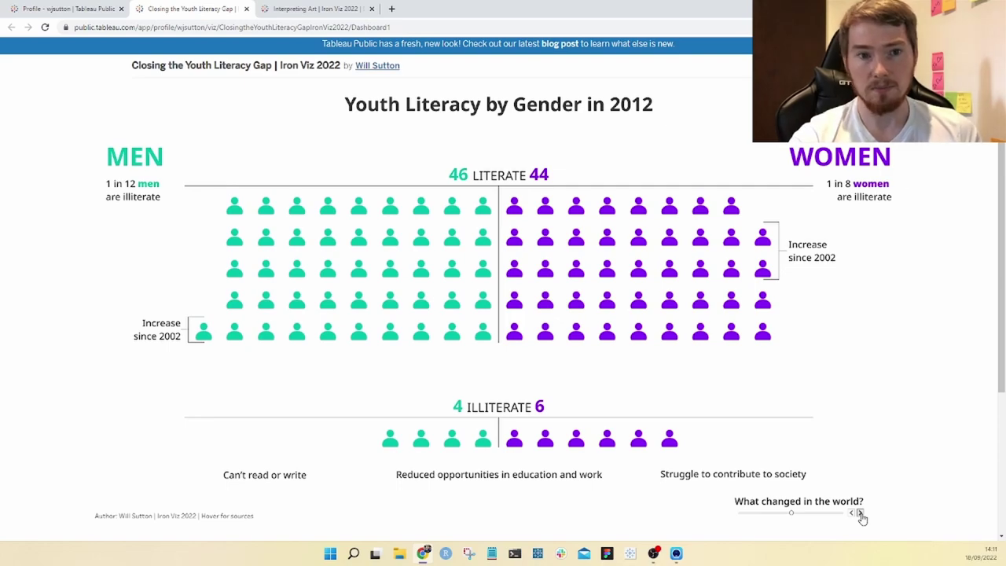
left_click(859, 512)
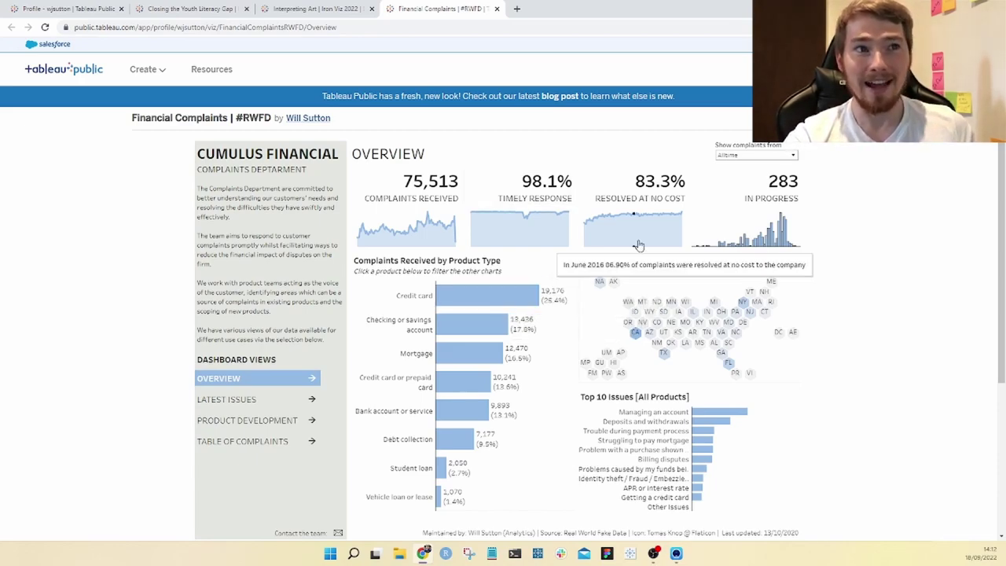
Step: Look over the Financial Complaints charts, then return to the Closing the Youth Literacy Gap viz
mouse_move(645, 231)
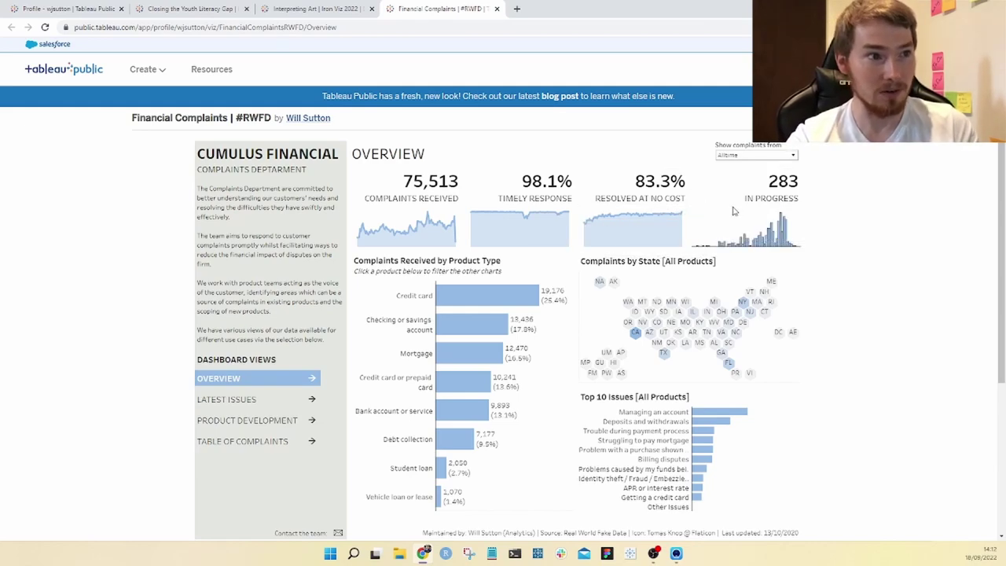
mouse_move(633, 335)
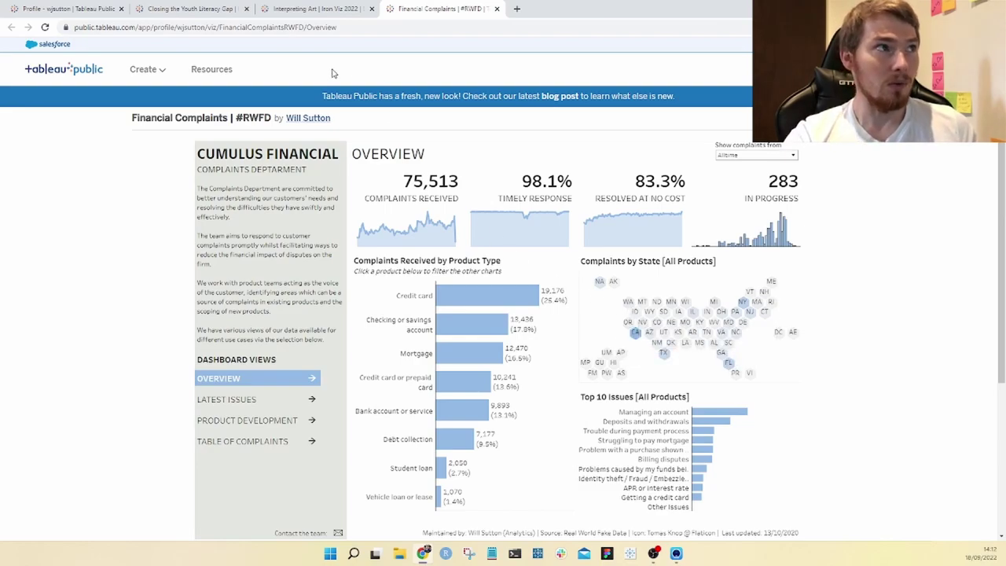
left_click(192, 8)
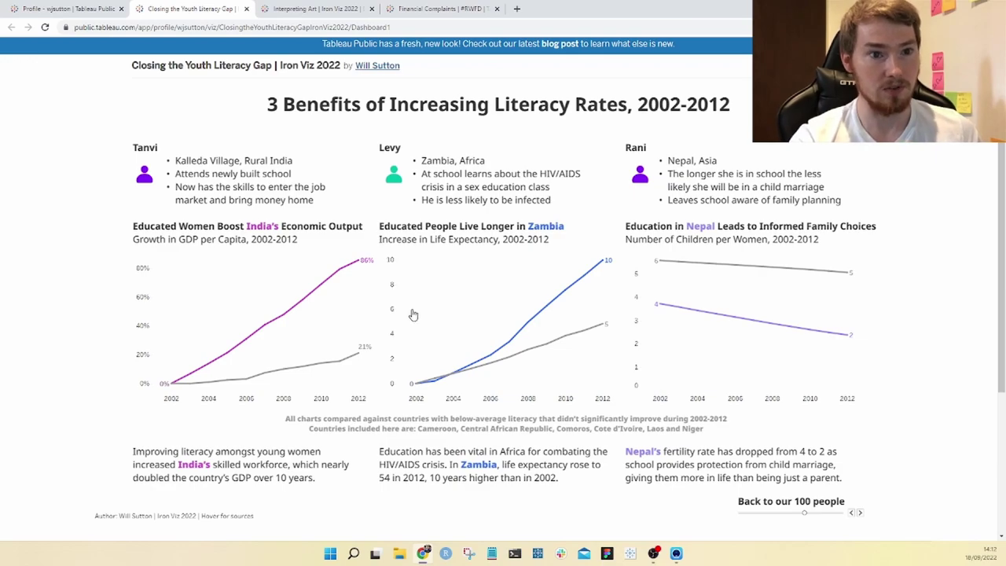
Step: Step the story forward once, then jump back to the 'After 20 Years What's Changed?' title slide
left_click(861, 513)
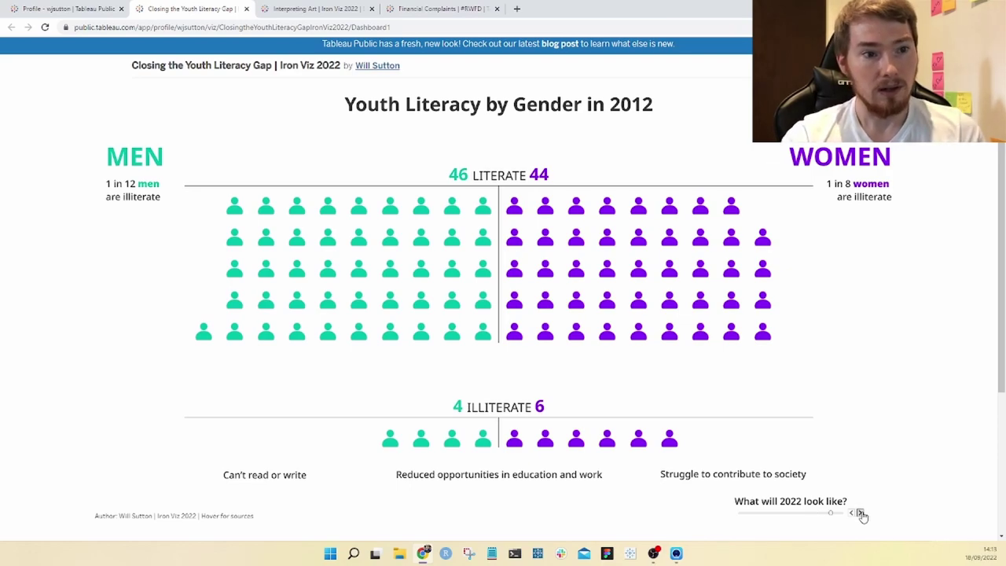
left_click(859, 512)
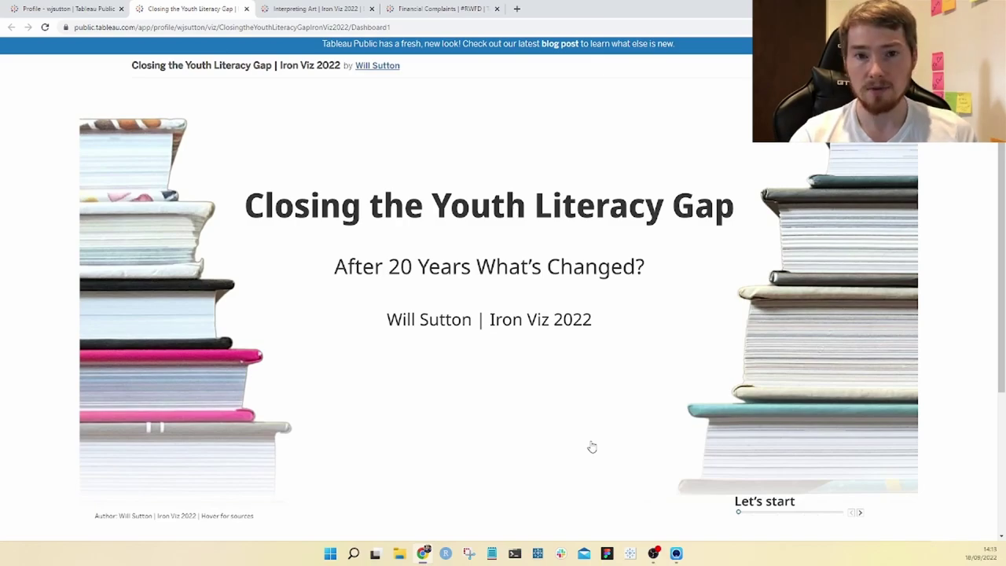
Step: Open the 'Tutorial | Building Presentations in Tableau' viz from the profile page
left_click(106, 10)
scroll(353, 259, "up", 10)
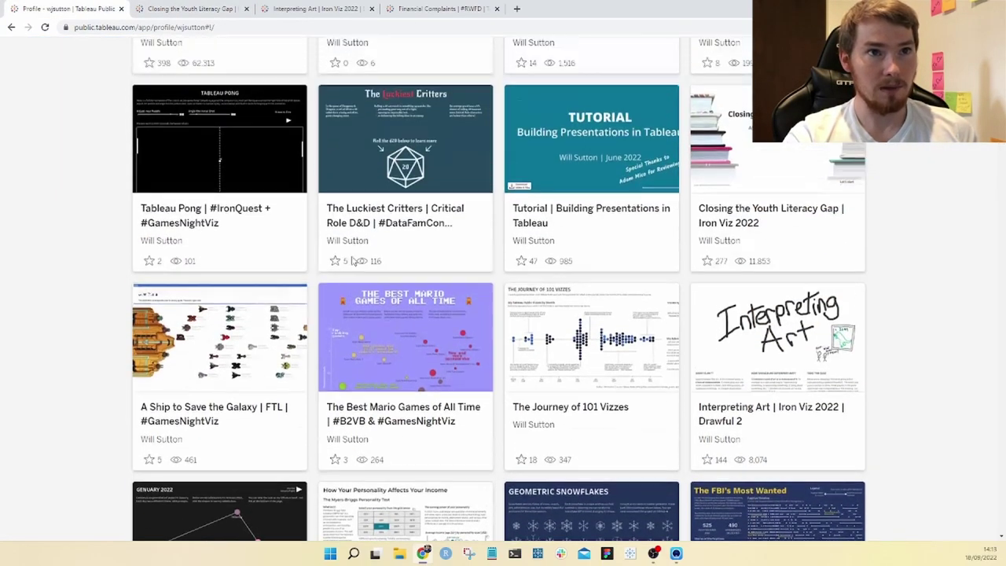
scroll(752, 357, "down", 1)
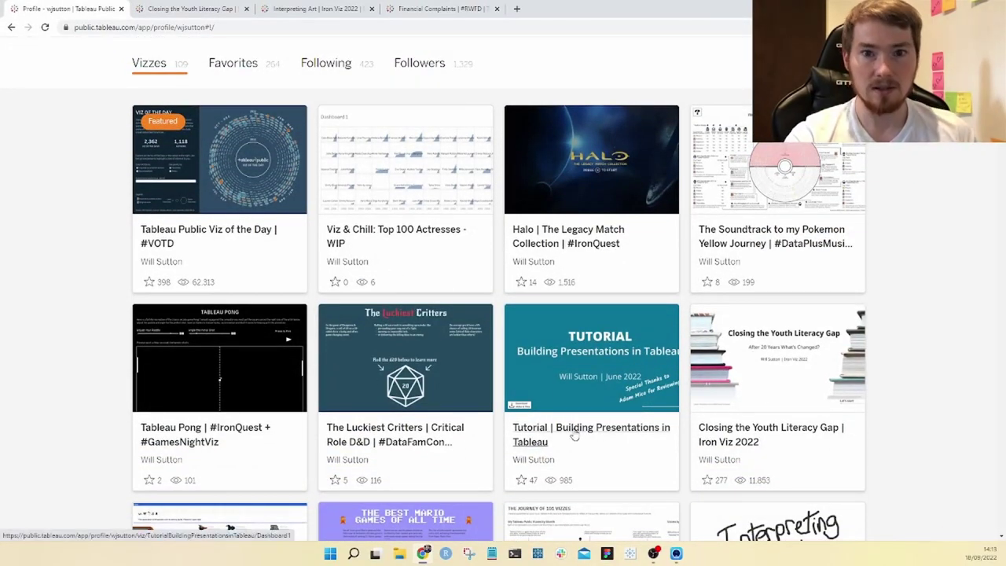
left_click(574, 437)
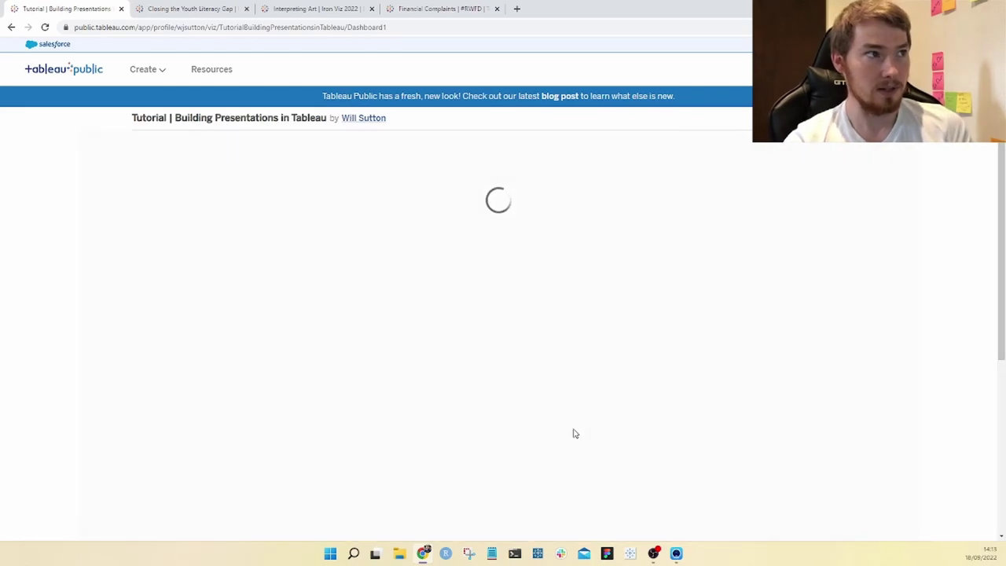
scroll(575, 434, "down", 2)
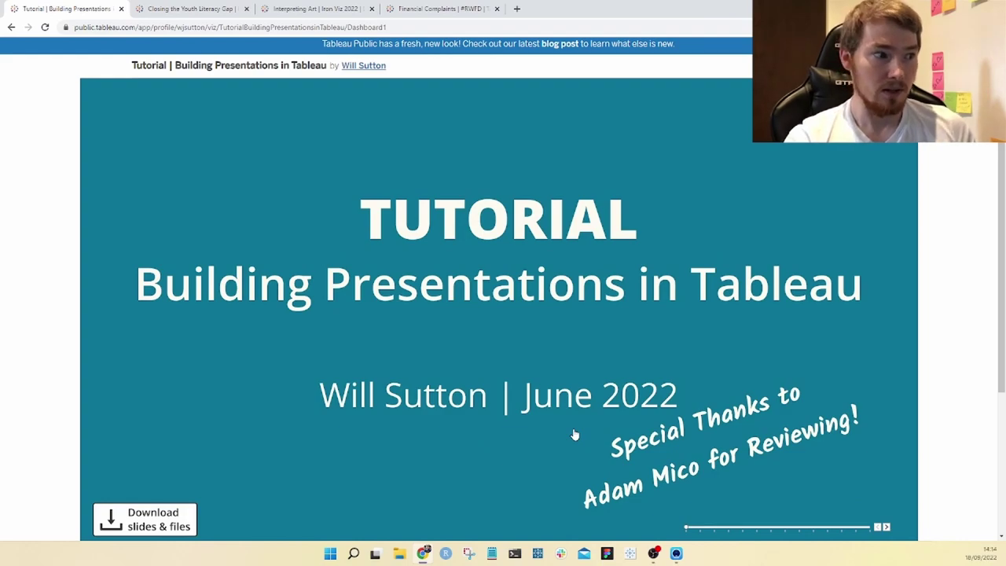
scroll(574, 435, "down", 1)
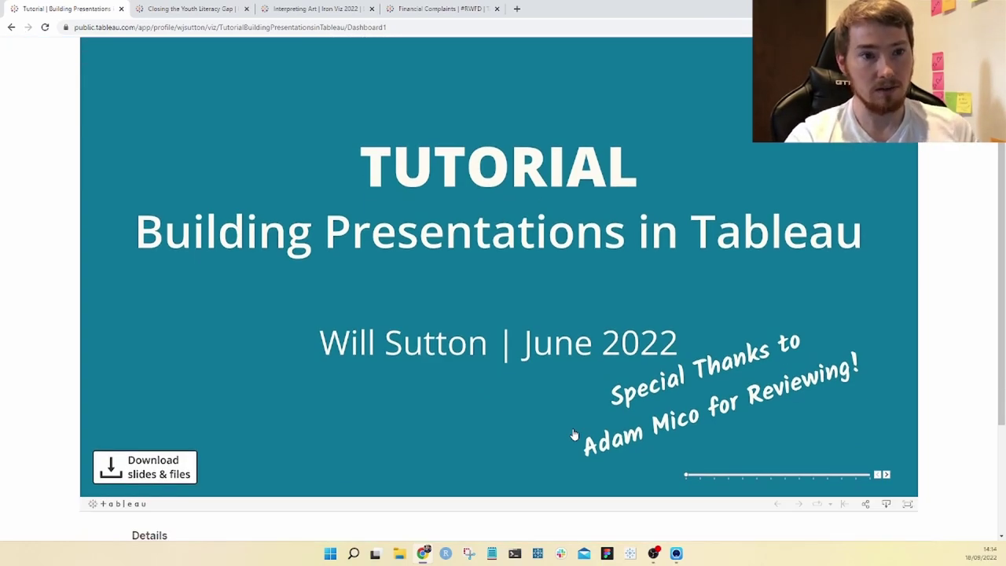
scroll(575, 434, "up", 1)
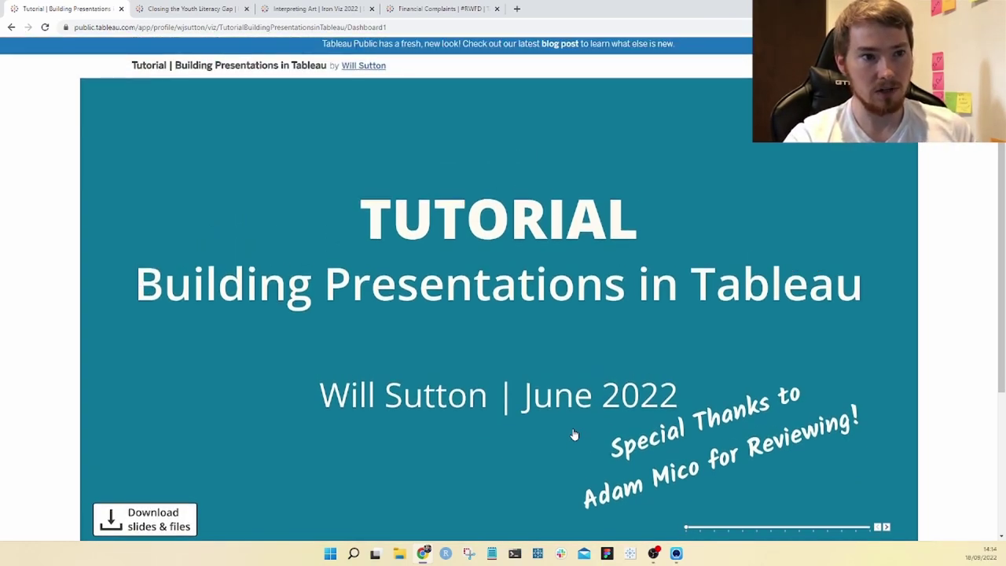
Step: View the Presentations in Tableau Drive folder, then switch to Tableau Public Desktop
left_click(174, 523)
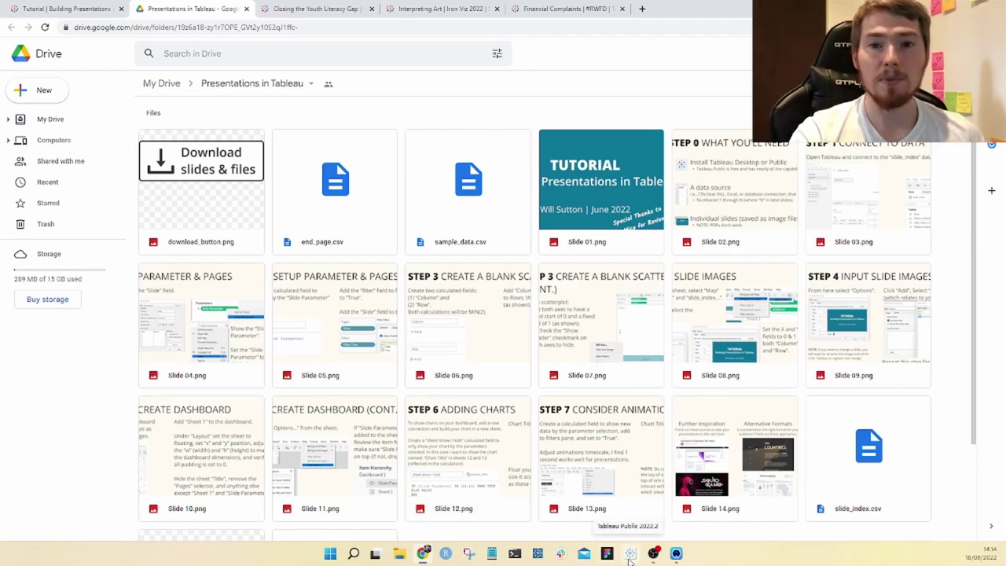
left_click(630, 558)
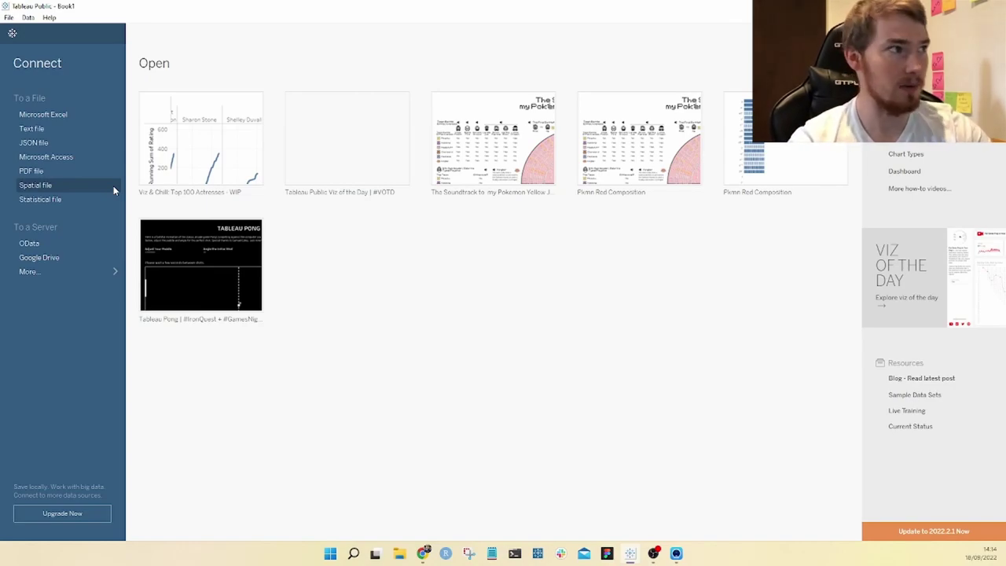
Step: Connect to the text file slide_index from the Desktop's demo folder
left_click(58, 129)
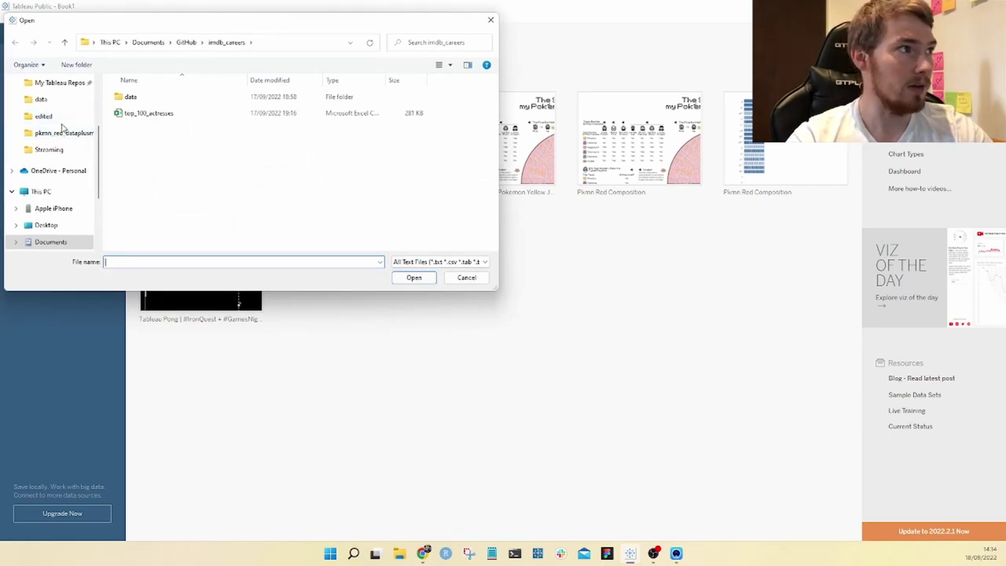
scroll(51, 147, "up", 3)
scroll(51, 148, "up", 1)
left_click(48, 103)
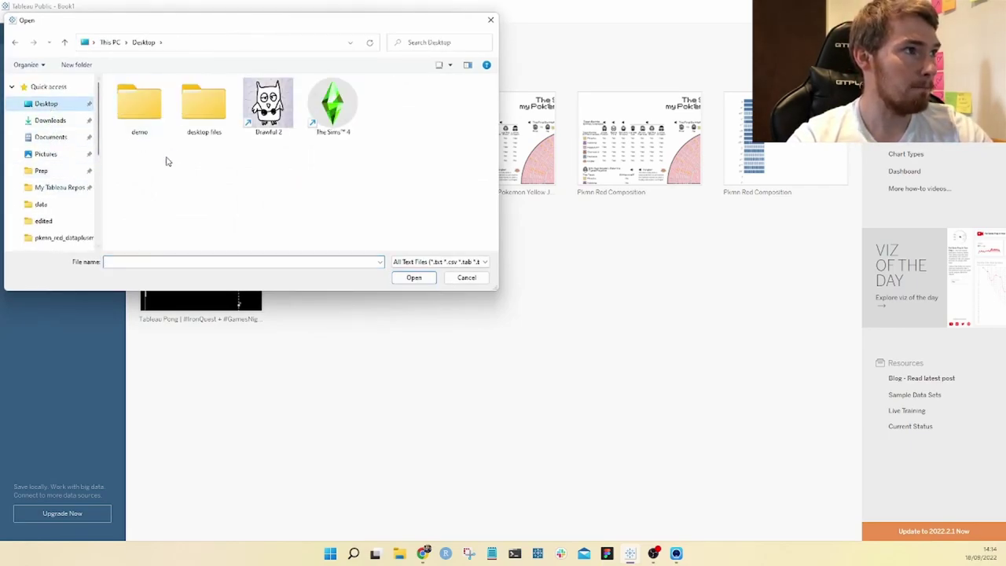
double_click(152, 122)
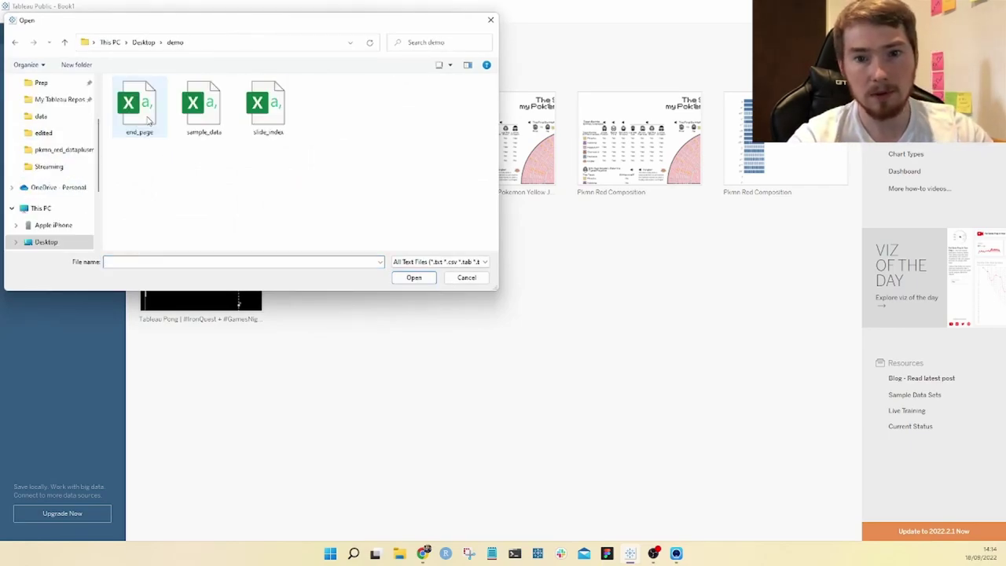
left_click(273, 118)
left_click(413, 277)
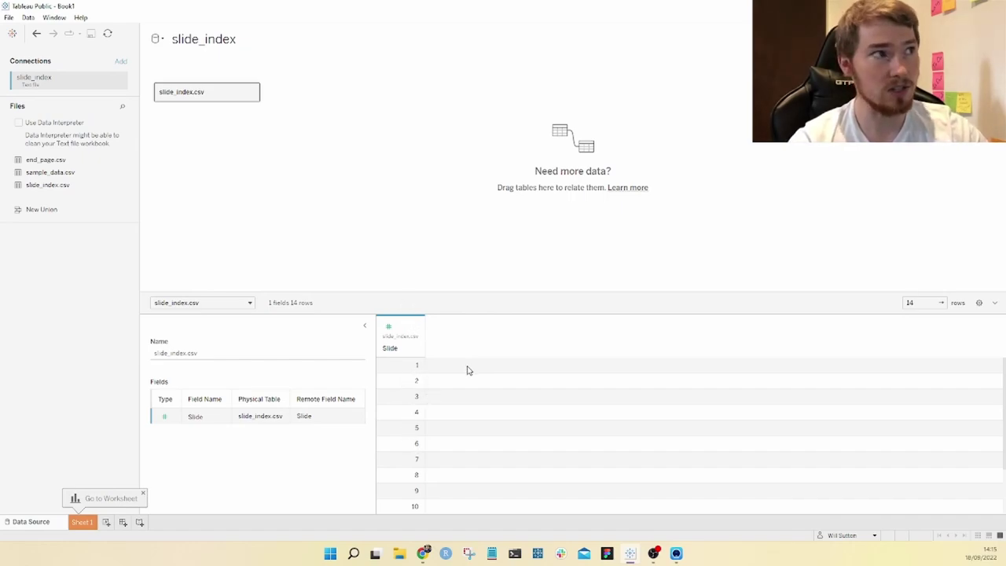
Step: Enlarge the data preview to show all 14 slide rows, then go to Sheet 1
left_click_drag(477, 293, 449, 195)
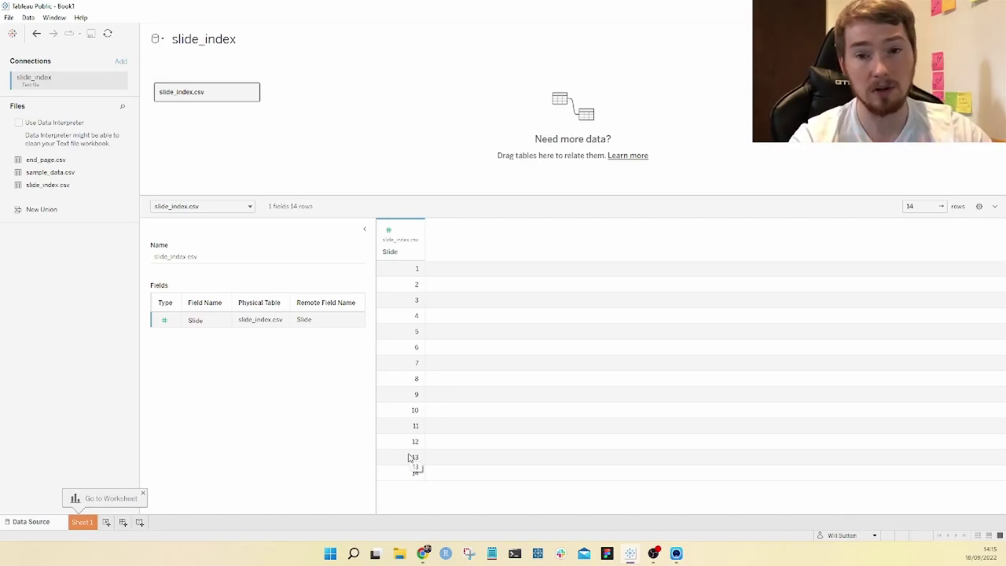
left_click(84, 524)
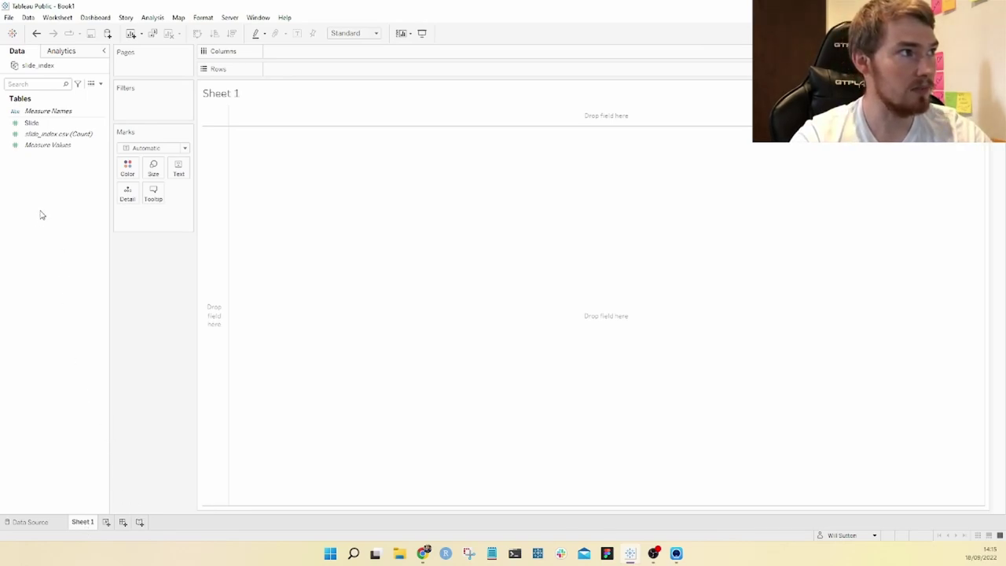
Step: Convert the Slide field to a dimension and bring up the Data pane's new-field menu
right_click(32, 124)
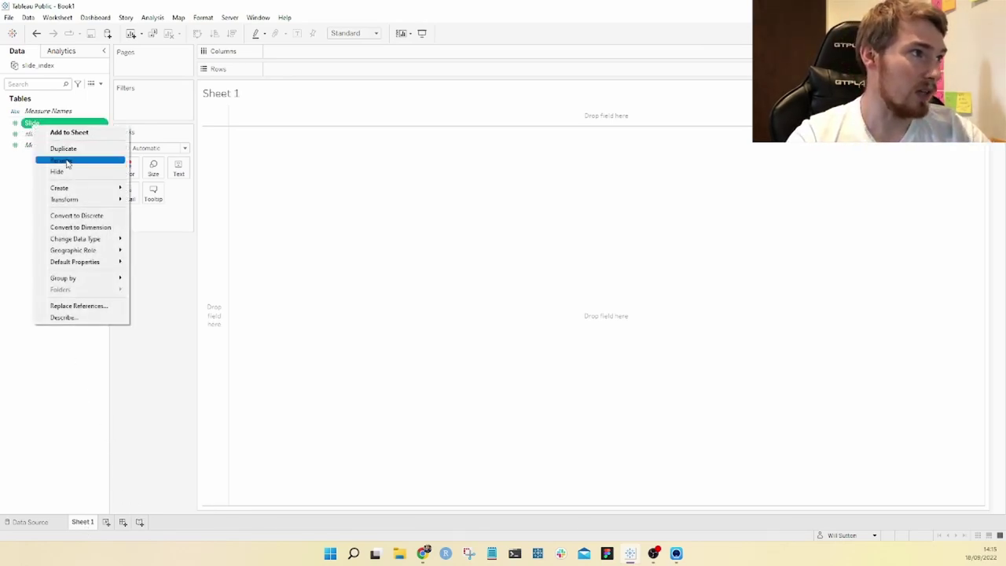
left_click(82, 228)
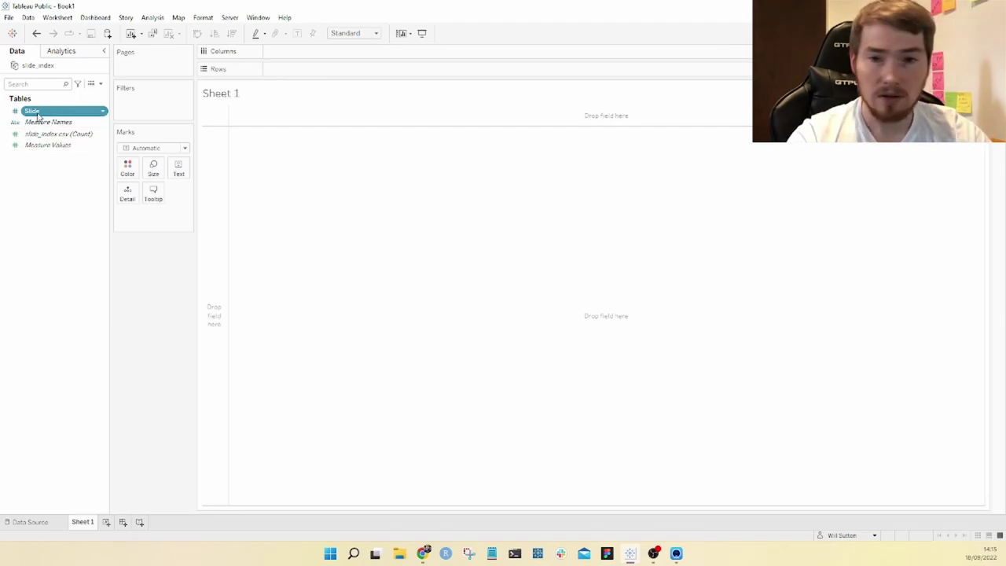
left_click(46, 217)
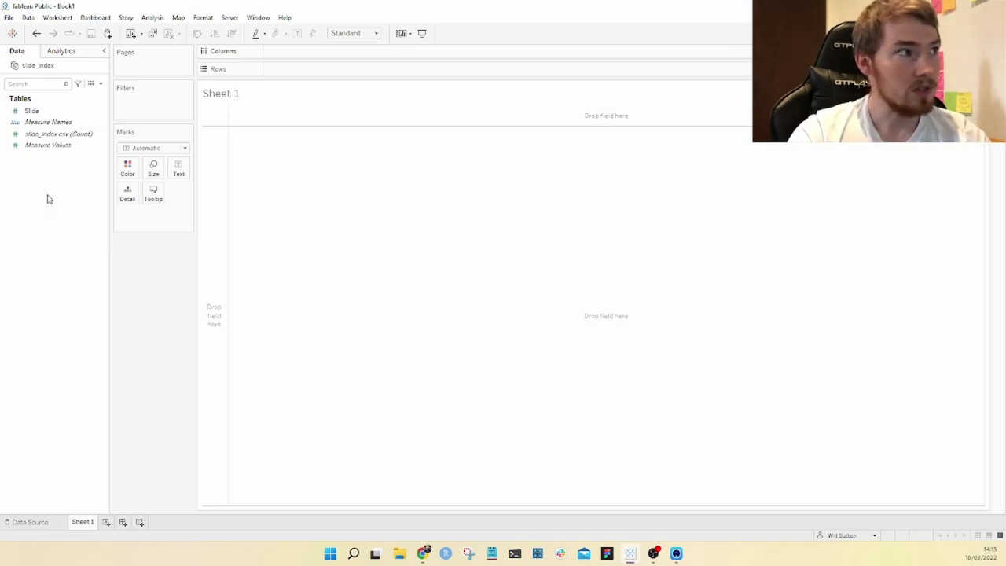
right_click(48, 196)
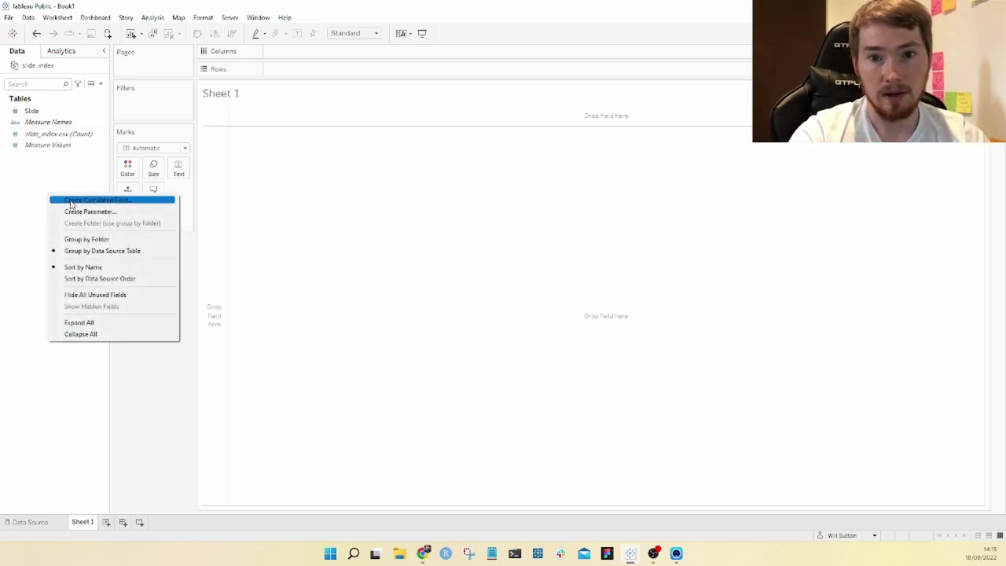
Step: Create a calculated field named row with the formula MIN(1)
left_click(71, 202)
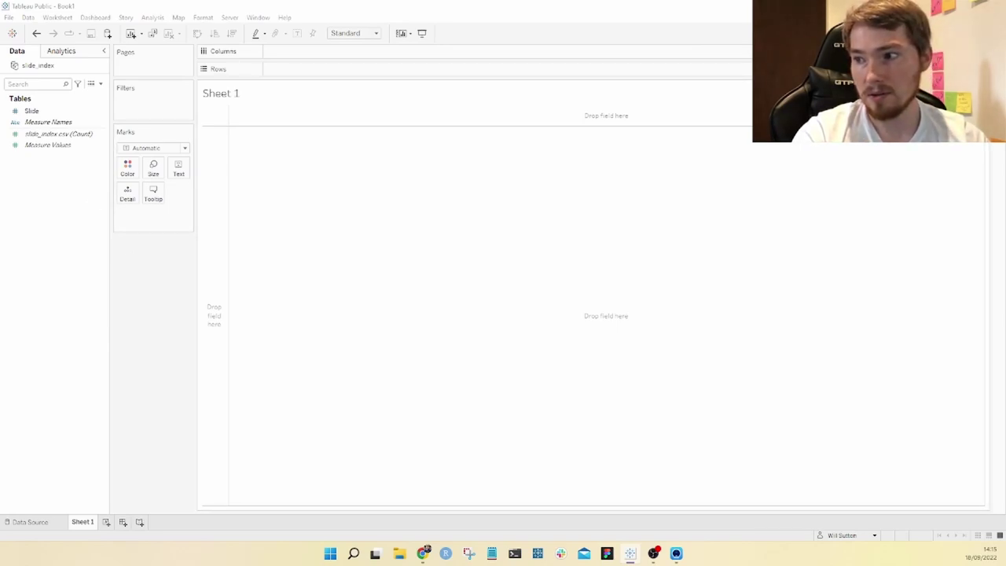
left_click_drag(708, 127, 364, 202)
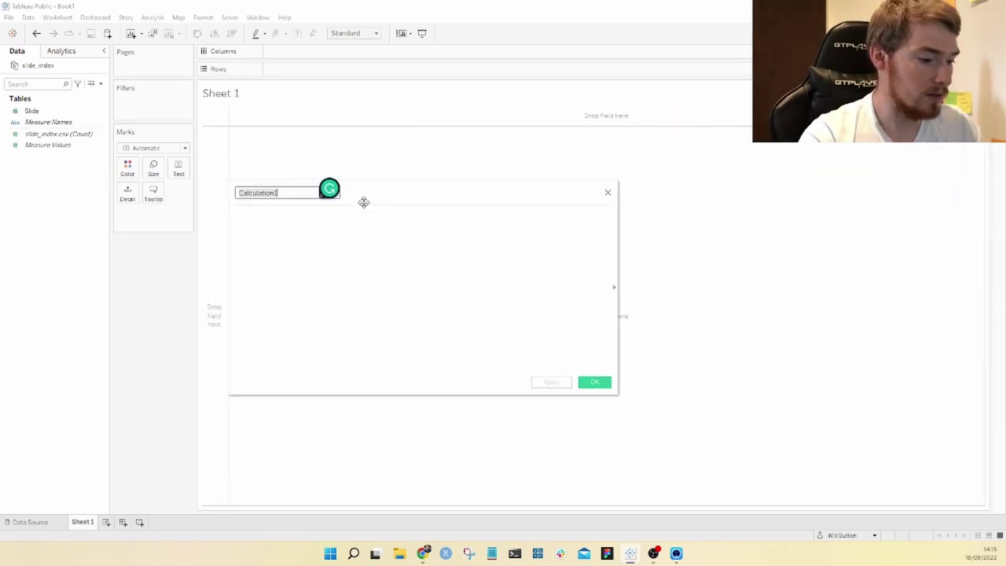
type("row")
key("Tab")
type("MIN([")
key("BackSpace")
type("1)")
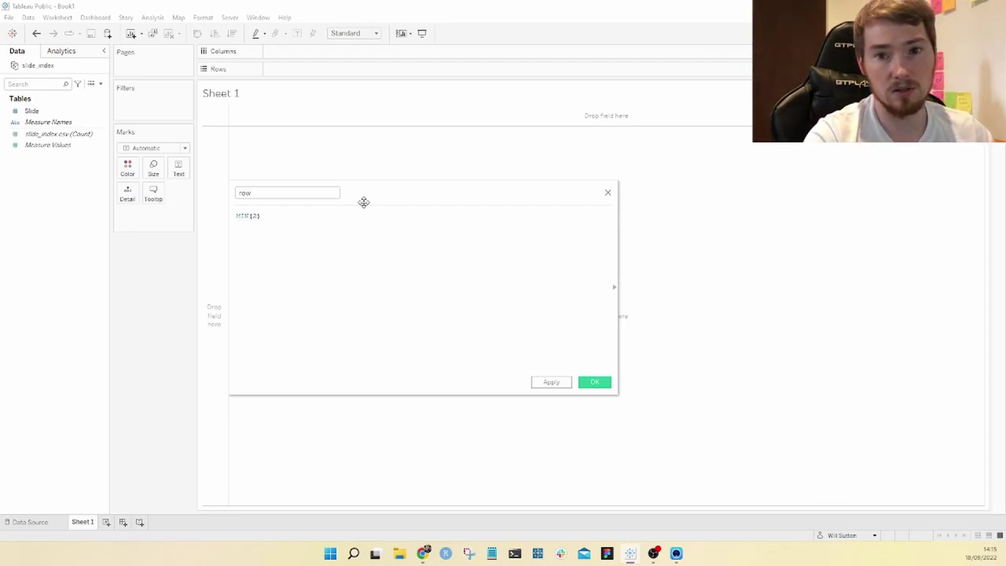
left_click(590, 383)
Step: Duplicate the row calculation and rename the copy col
right_click(40, 134)
left_click(82, 182)
right_click(49, 149)
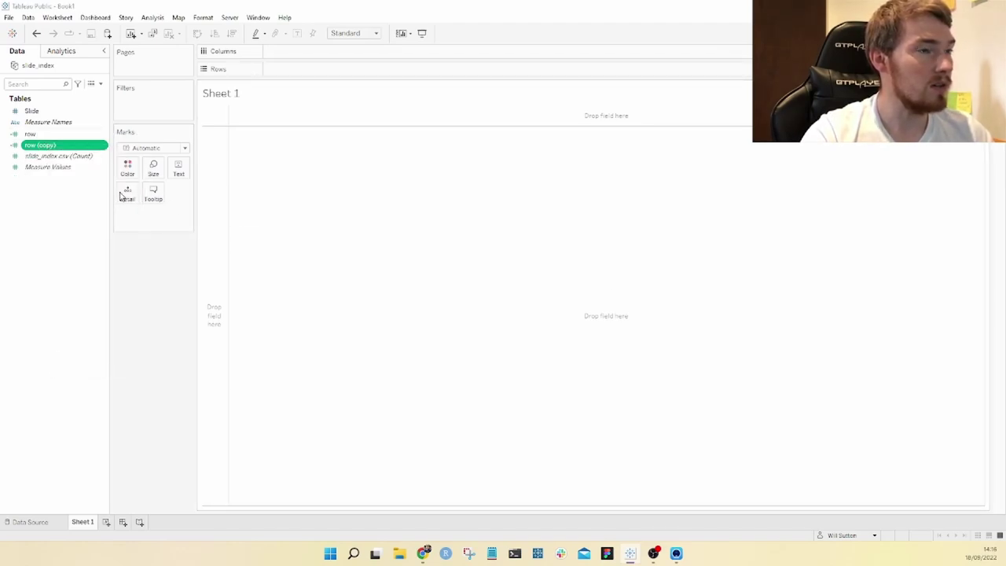
left_click(83, 194)
left_click(287, 194)
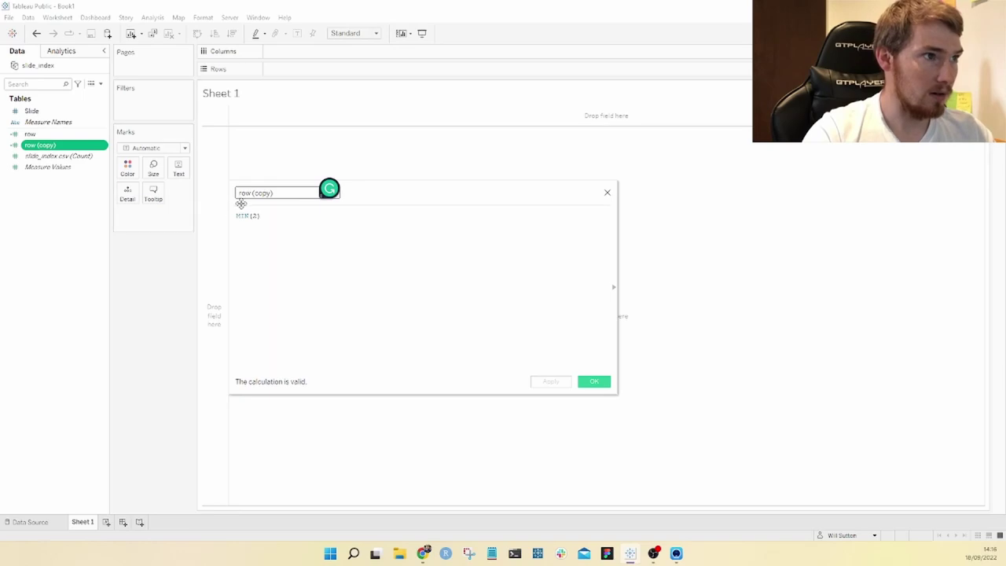
left_click_drag(274, 193, 236, 194)
type("col")
left_click(594, 381)
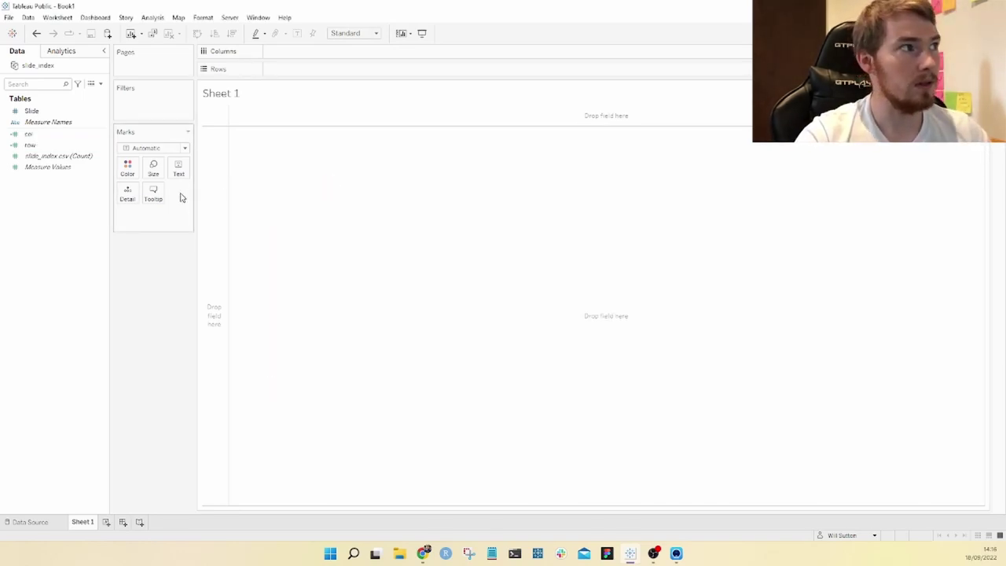
Step: Put col on Columns and fix the col axis to run from 0 to 1
left_click_drag(32, 134, 297, 77)
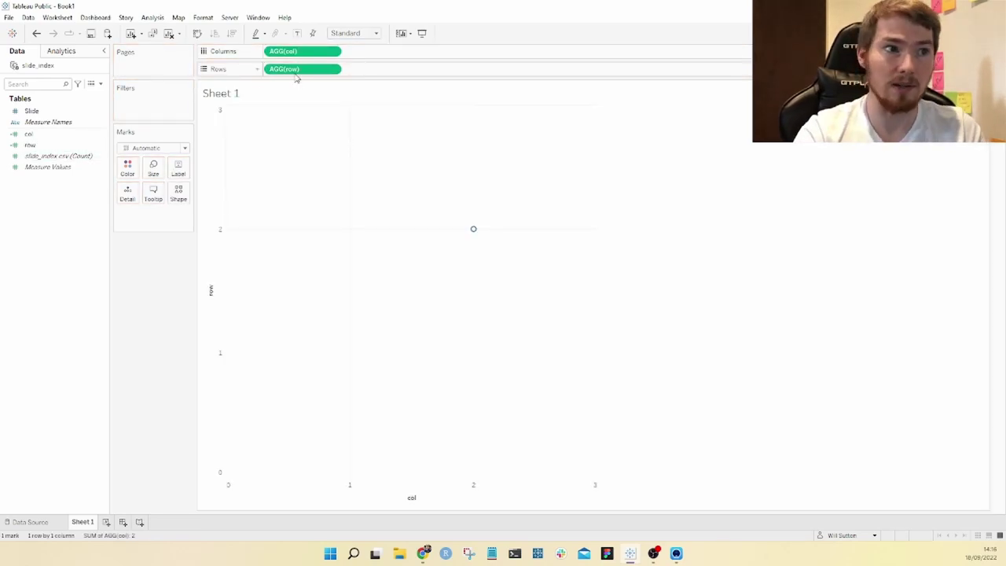
mouse_move(474, 230)
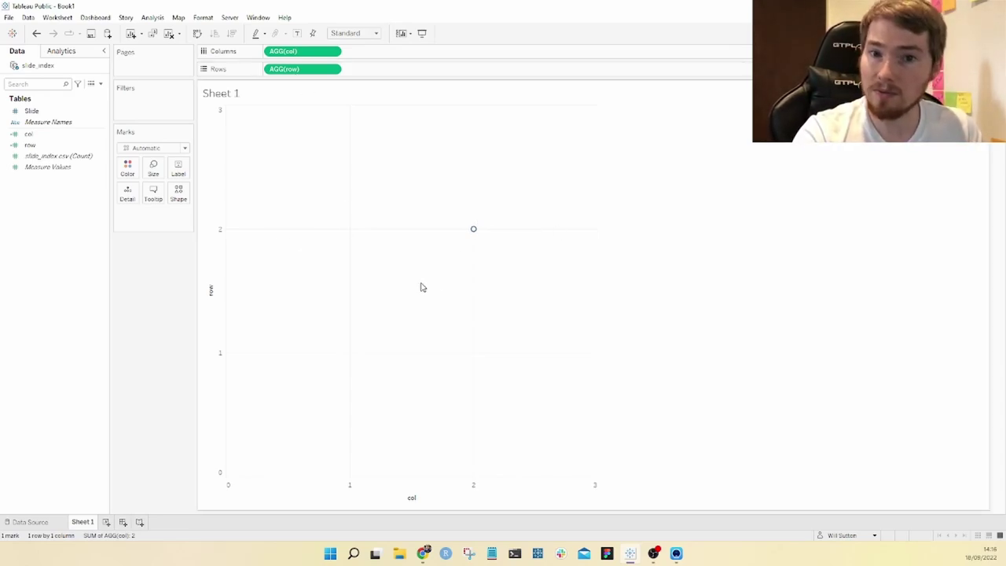
right_click(368, 484)
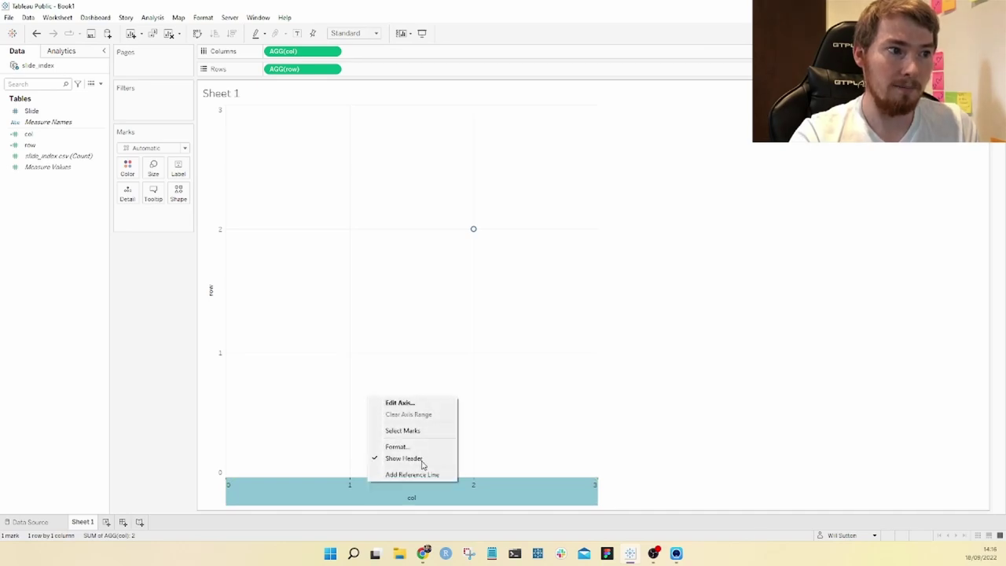
left_click(416, 403)
left_click(402, 193)
left_click(538, 233)
key("BackSpace")
type("1")
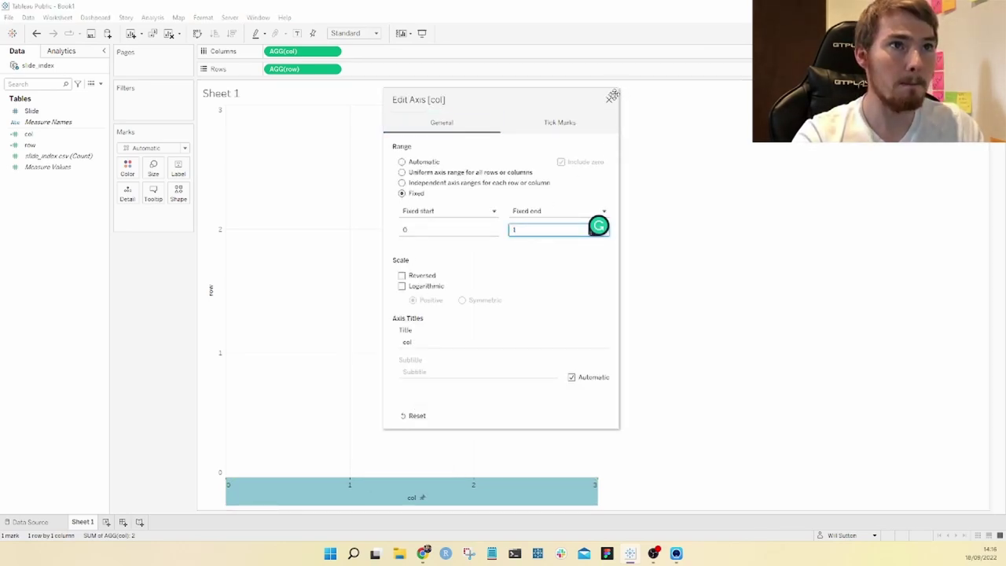
left_click(609, 100)
Step: Set the row axis to a fixed range from 0 to 1, matching col
right_click(217, 272)
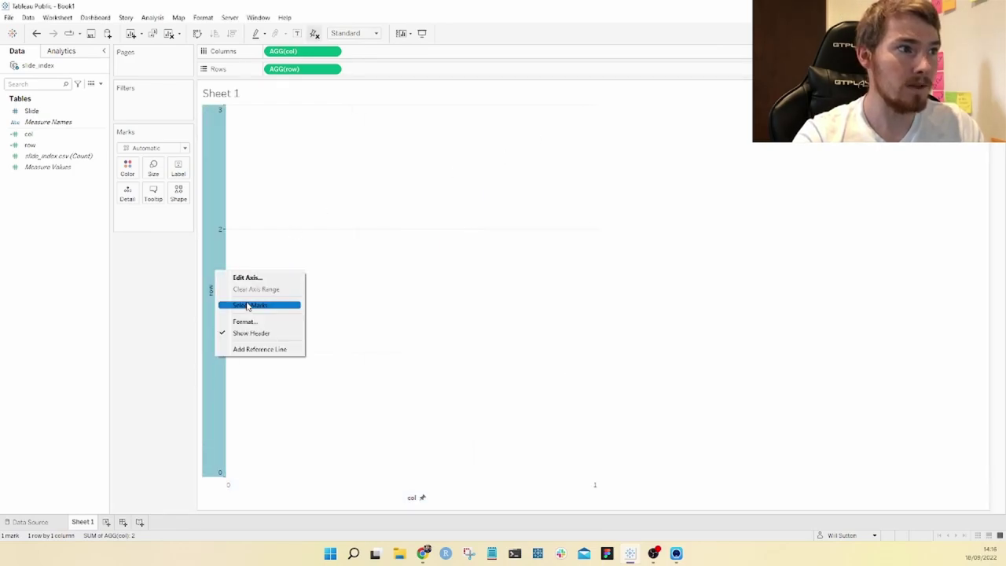
left_click(244, 275)
right_click(220, 272)
left_click(237, 279)
left_click(415, 193)
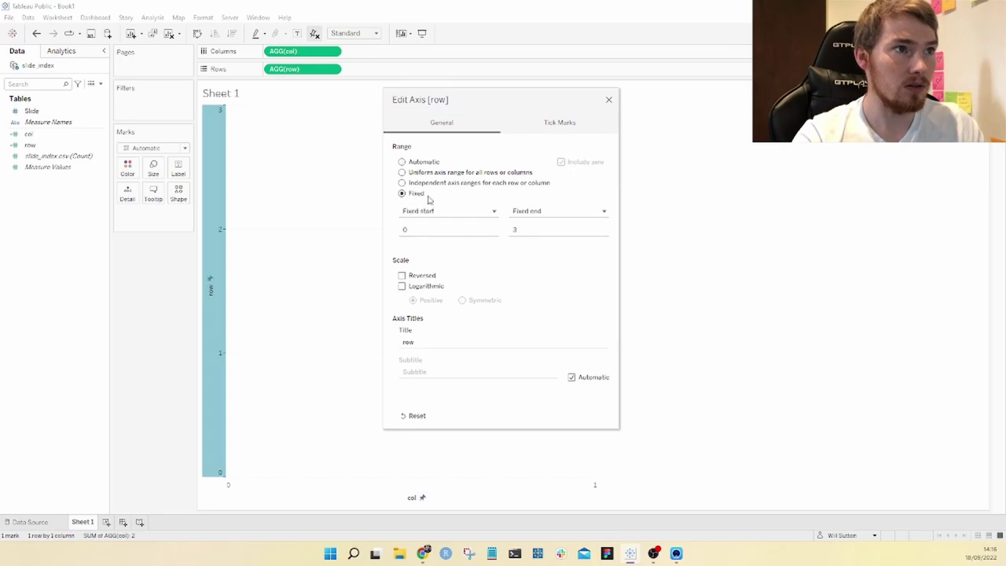
left_click(529, 229)
type("4")
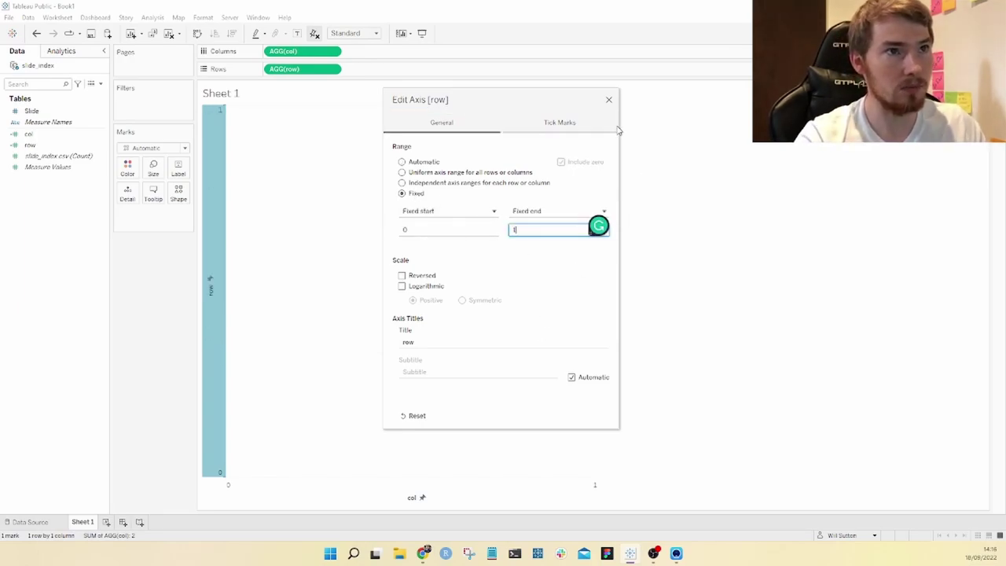
left_click(608, 100)
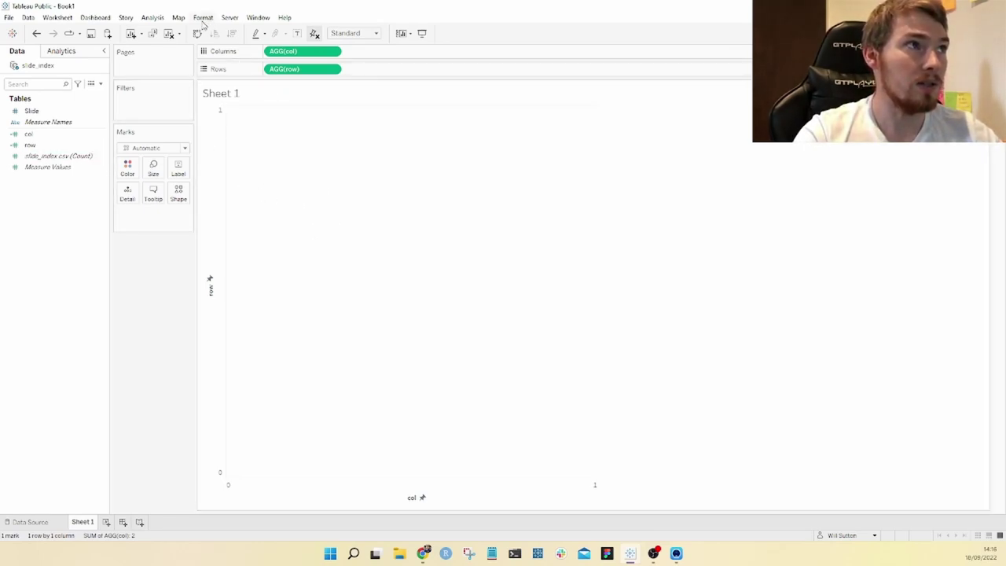
Step: Add Desktop\demo\Slide 01 as a new background image for the sheet
left_click(176, 18)
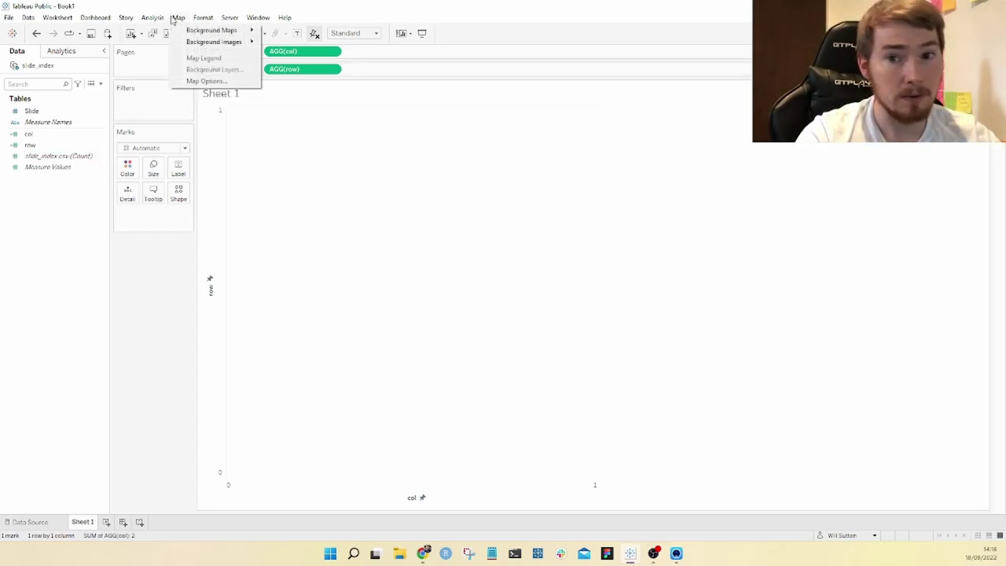
mouse_move(198, 45)
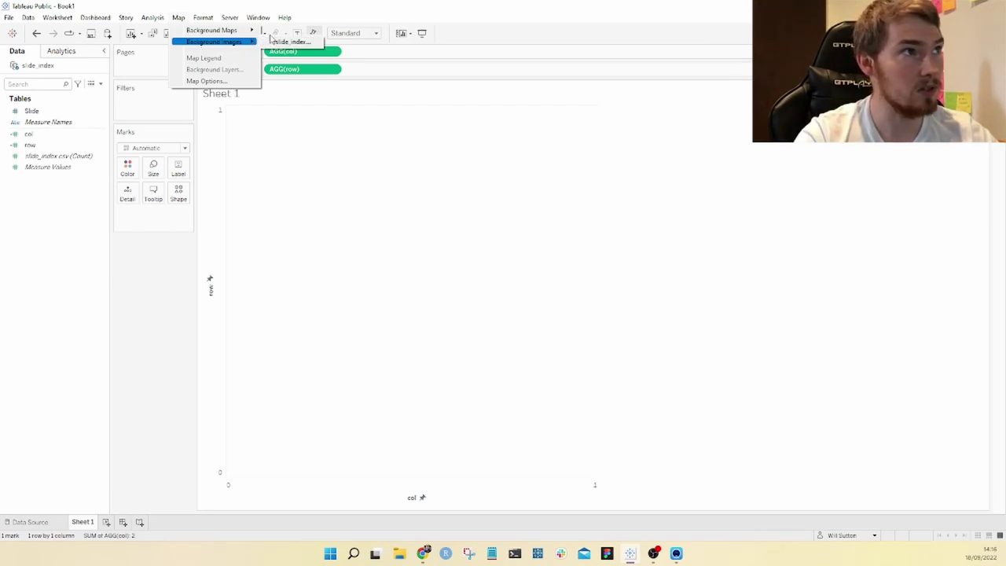
left_click(290, 41)
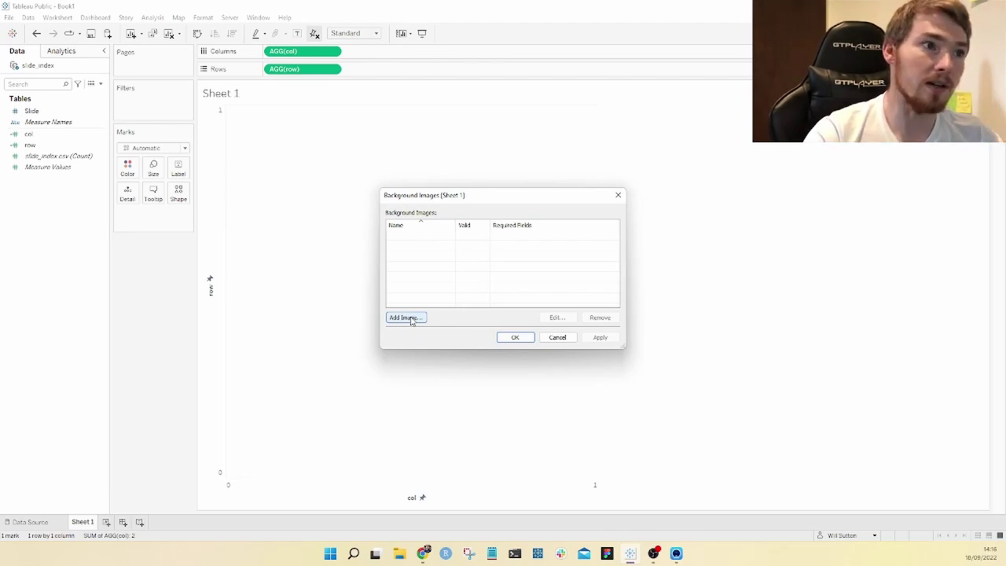
left_click(404, 318)
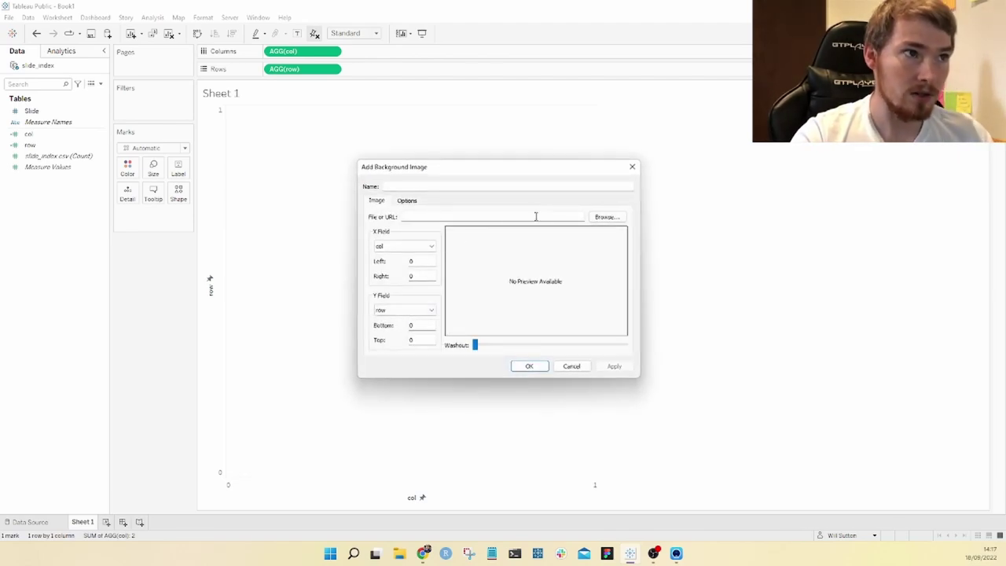
left_click(604, 217)
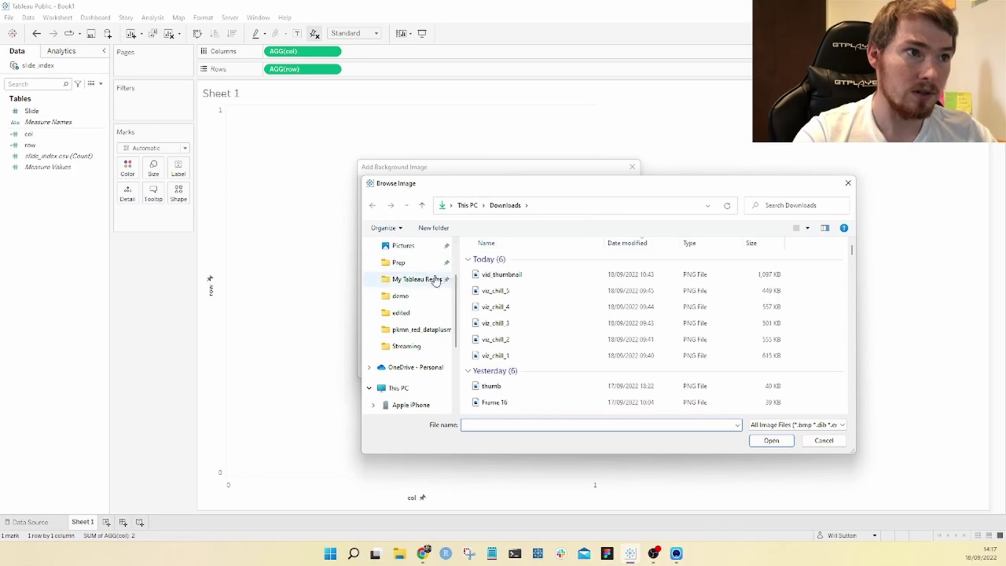
scroll(419, 314, "down", 2)
scroll(417, 318, "up", 3)
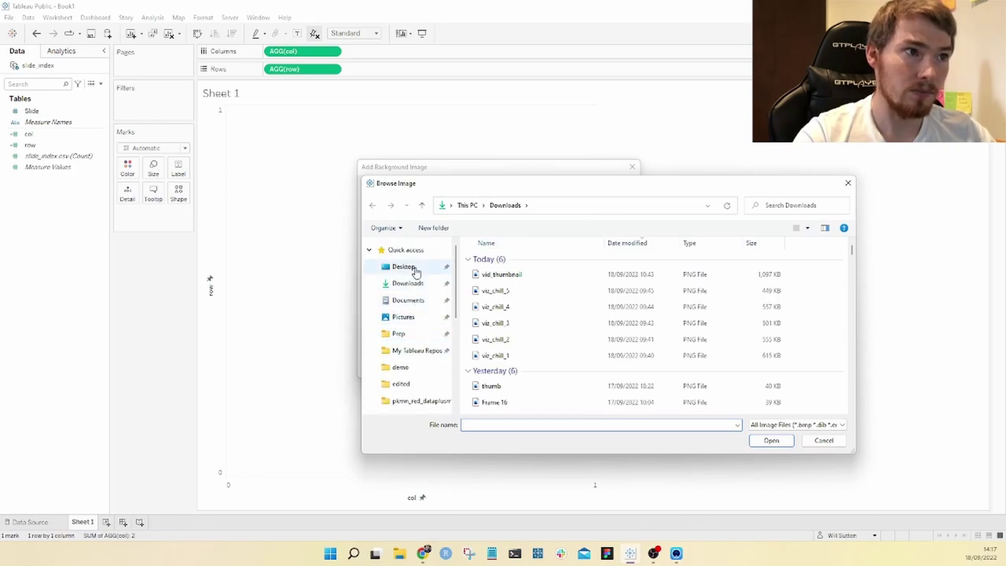
left_click(416, 268)
double_click(498, 274)
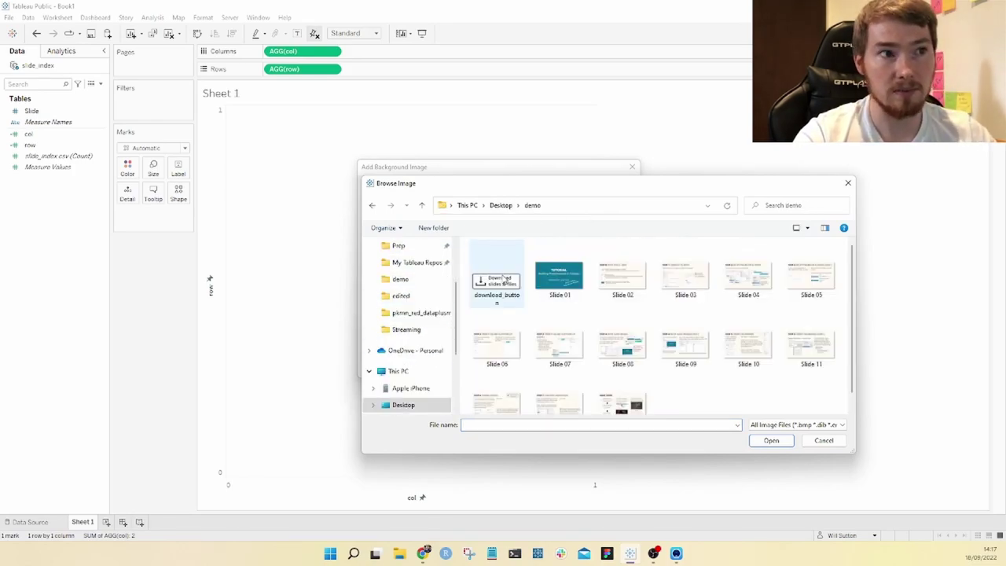
left_click(571, 289)
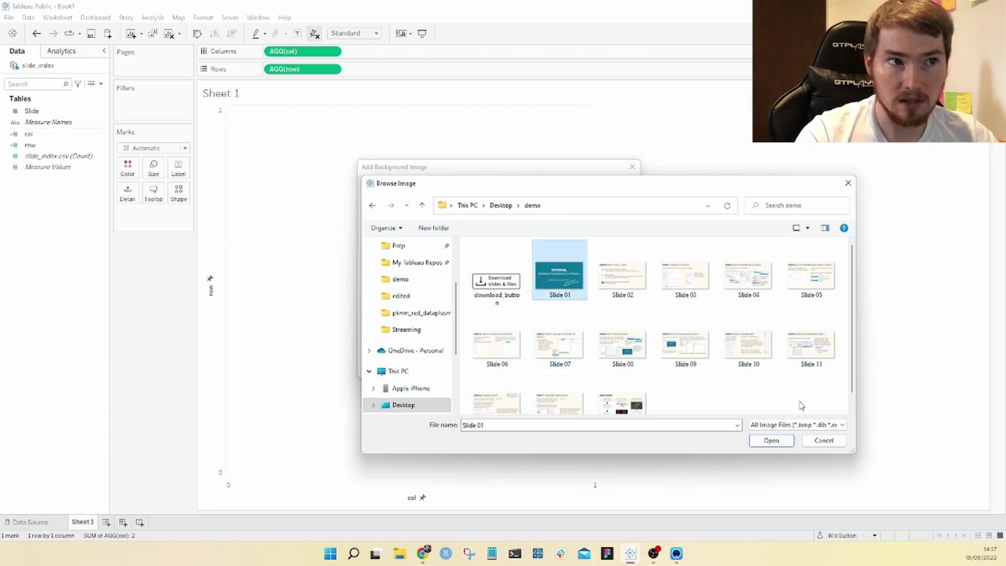
left_click(771, 441)
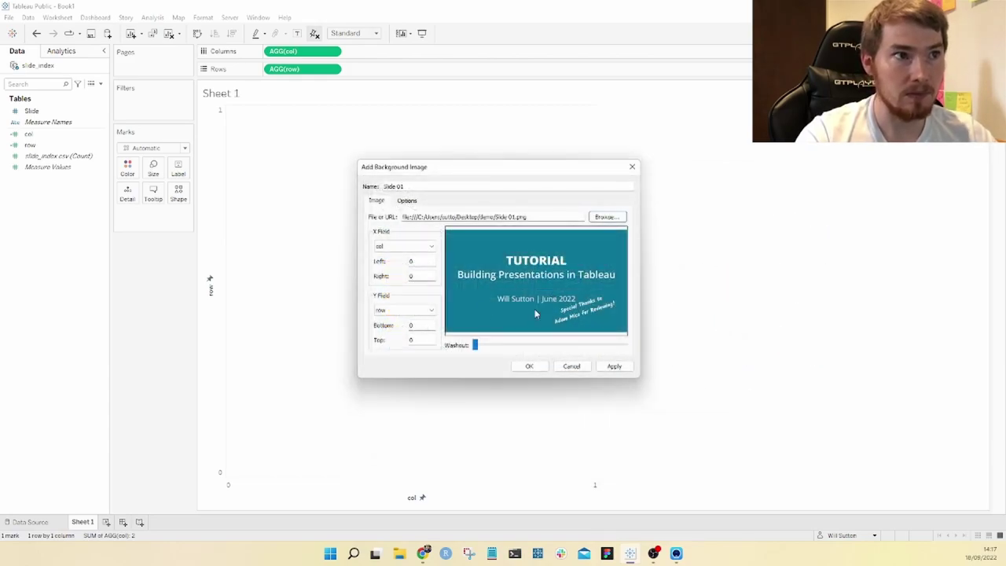
Step: Set the image's col Right and row Top values to 1 and apply it
left_click(418, 277)
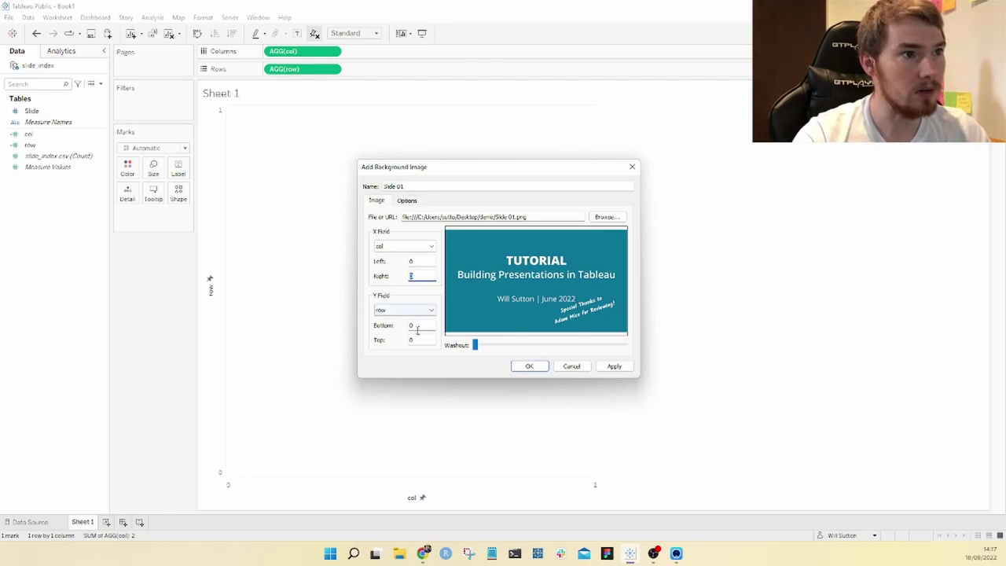
left_click_drag(420, 341, 404, 341)
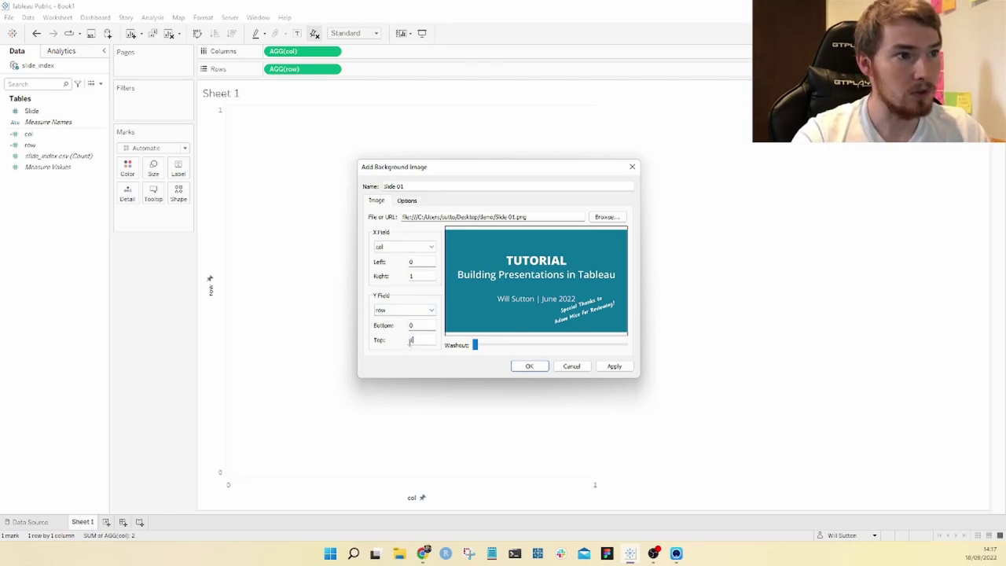
type("1")
left_click(615, 366)
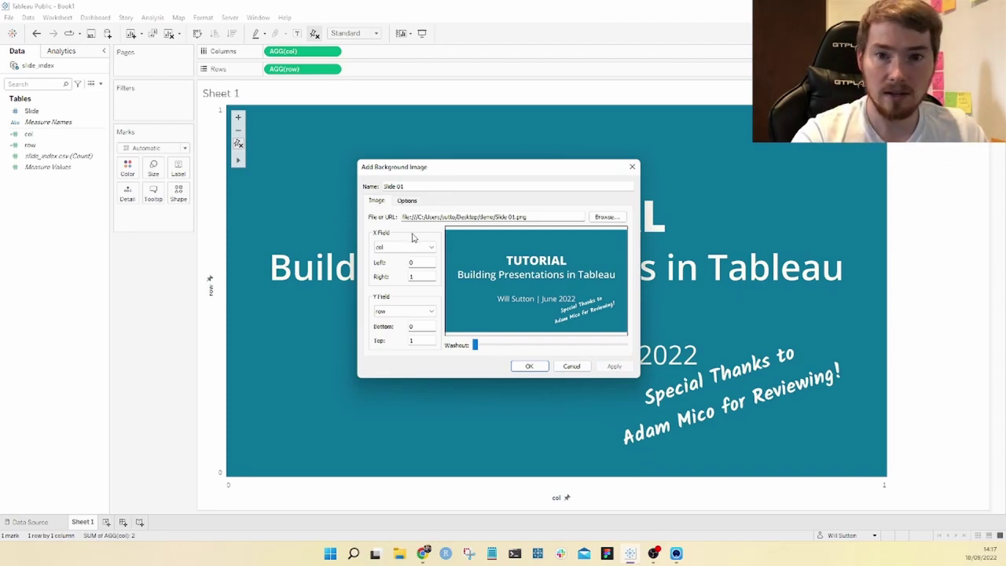
Step: Add a Slide = 1 display condition to the Slide 01 background image and save it
left_click(404, 201)
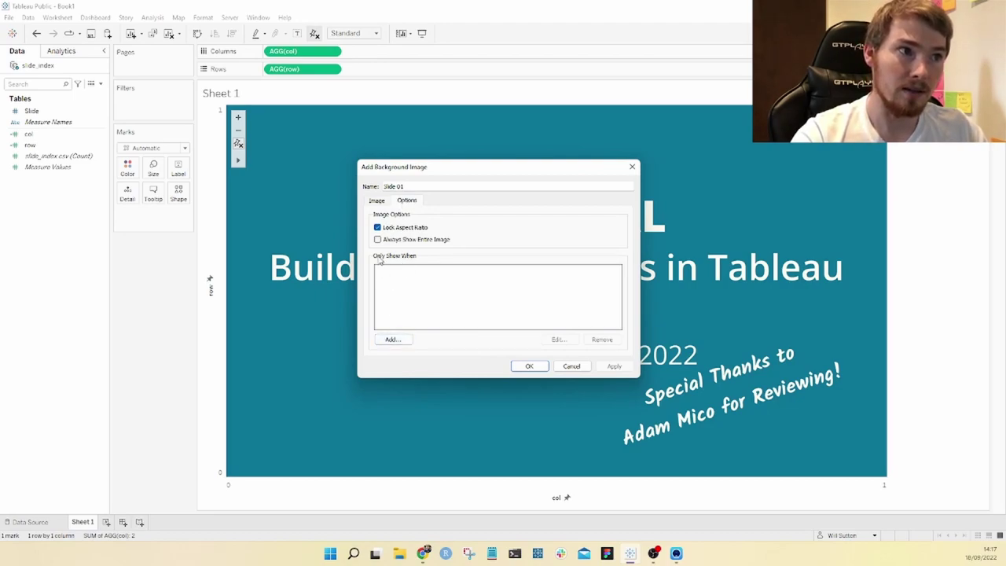
left_click(390, 340)
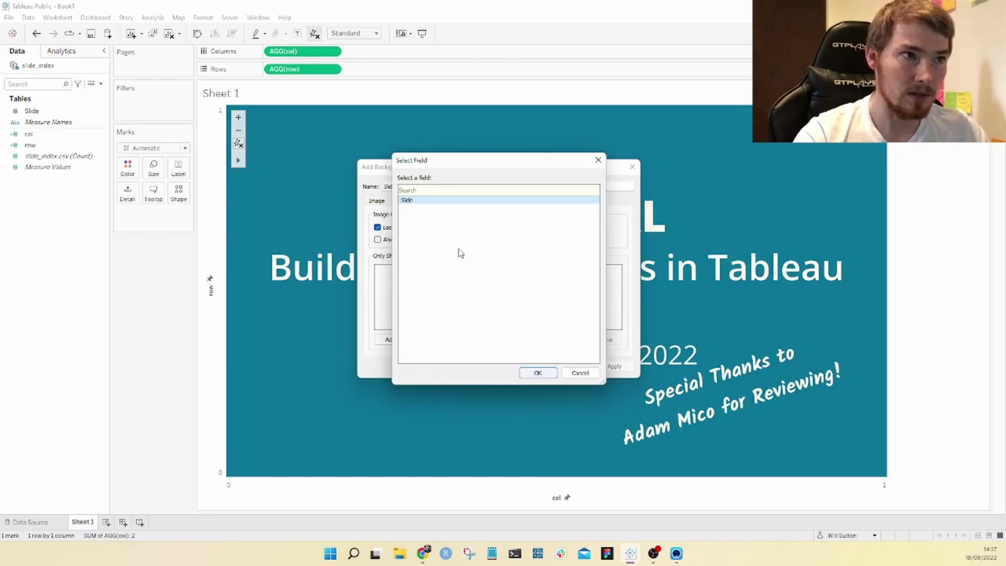
left_click(549, 372)
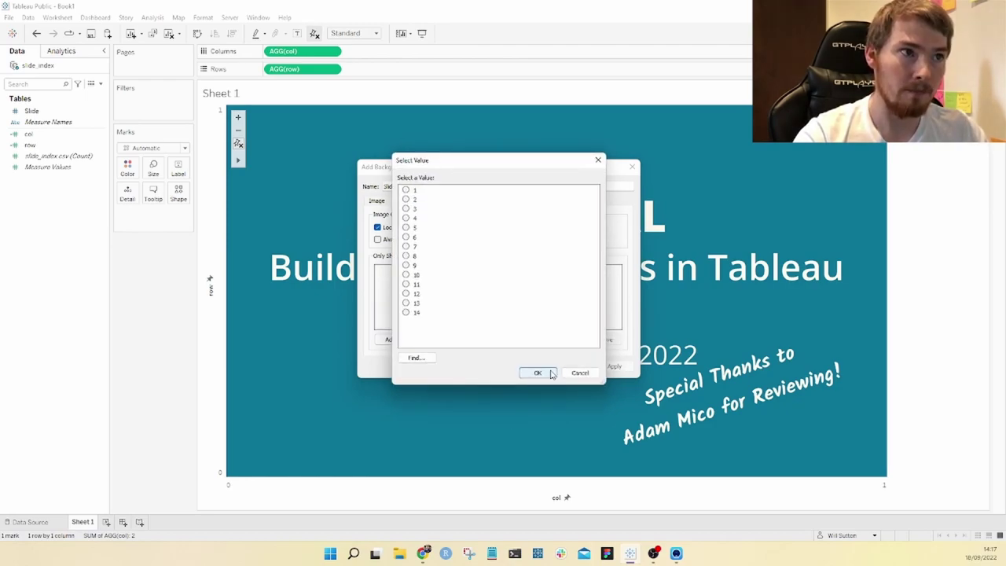
left_click(405, 190)
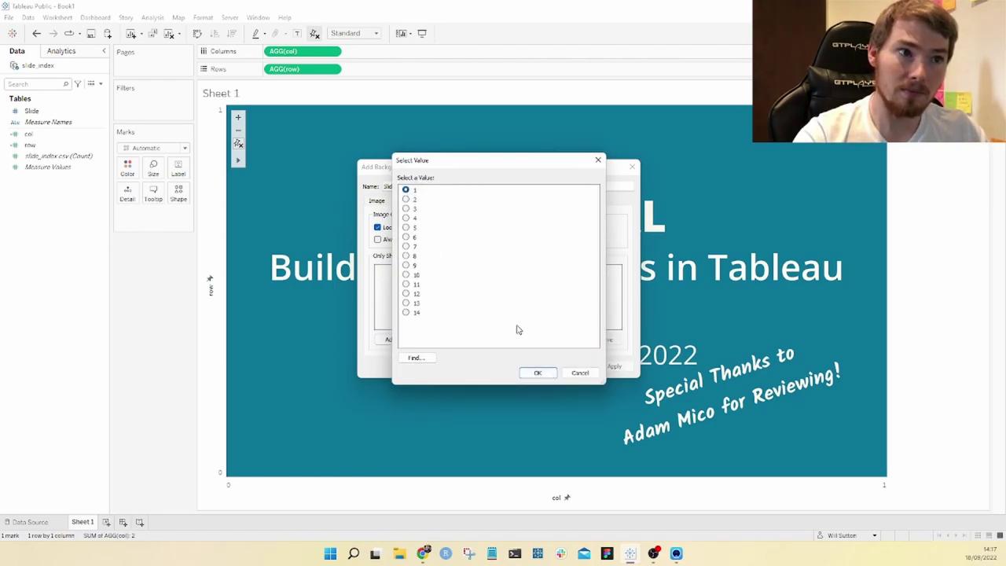
left_click(539, 374)
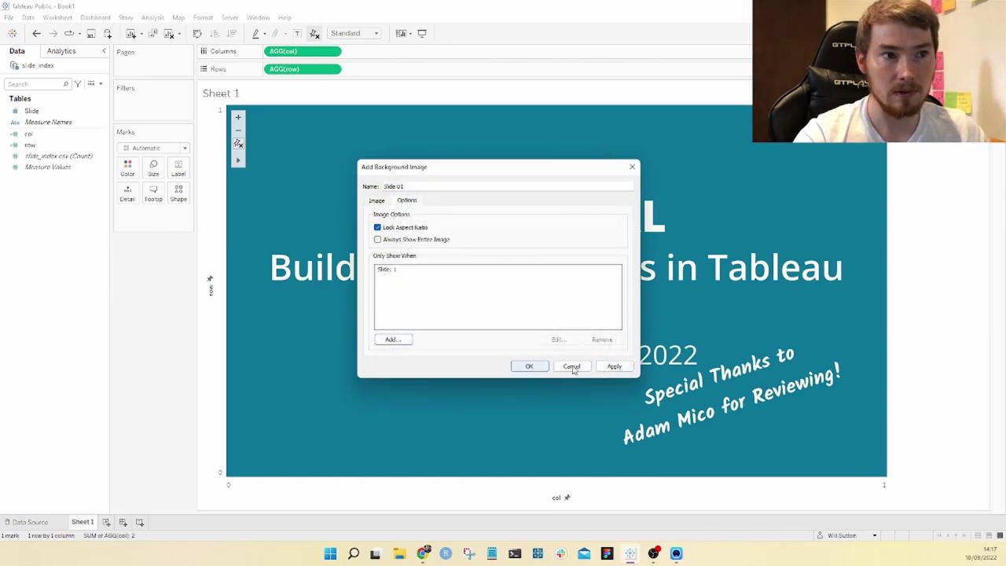
left_click(611, 367)
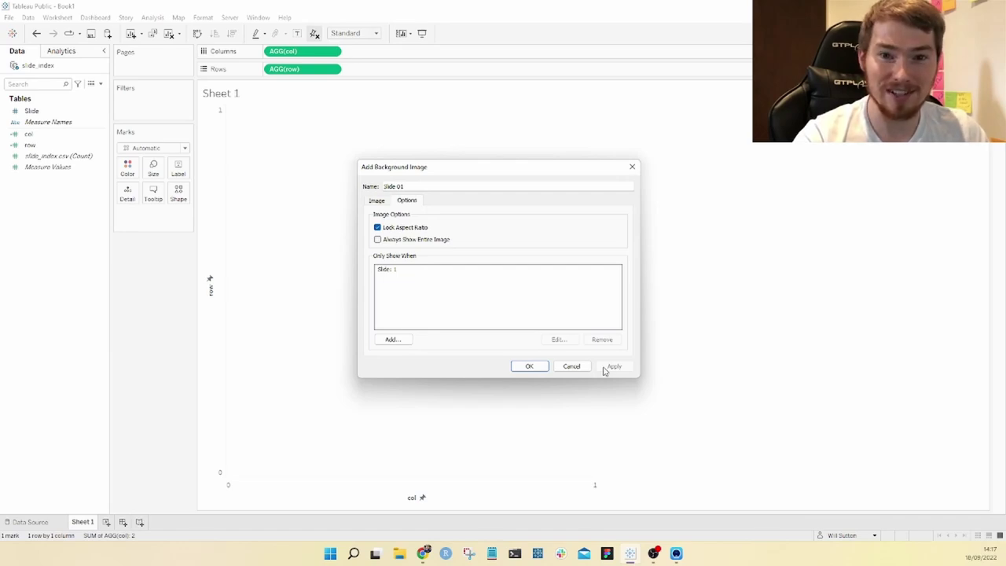
left_click(530, 367)
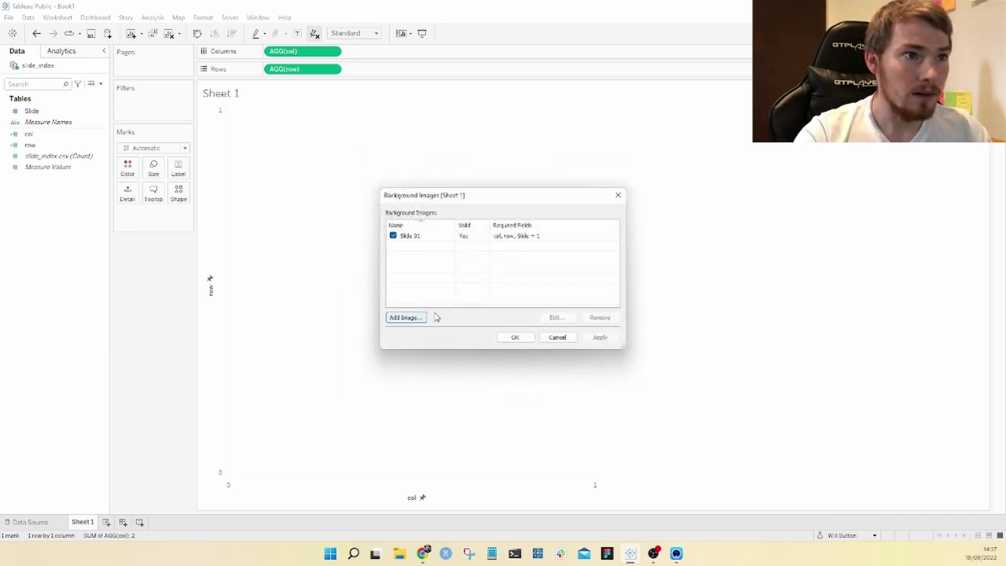
Step: Filter Sheet 1 to Slide 1 and put Slide on Detail to reveal the title slide
left_click(527, 343)
left_click(47, 112)
left_click_drag(52, 118, 149, 103)
left_click(403, 197)
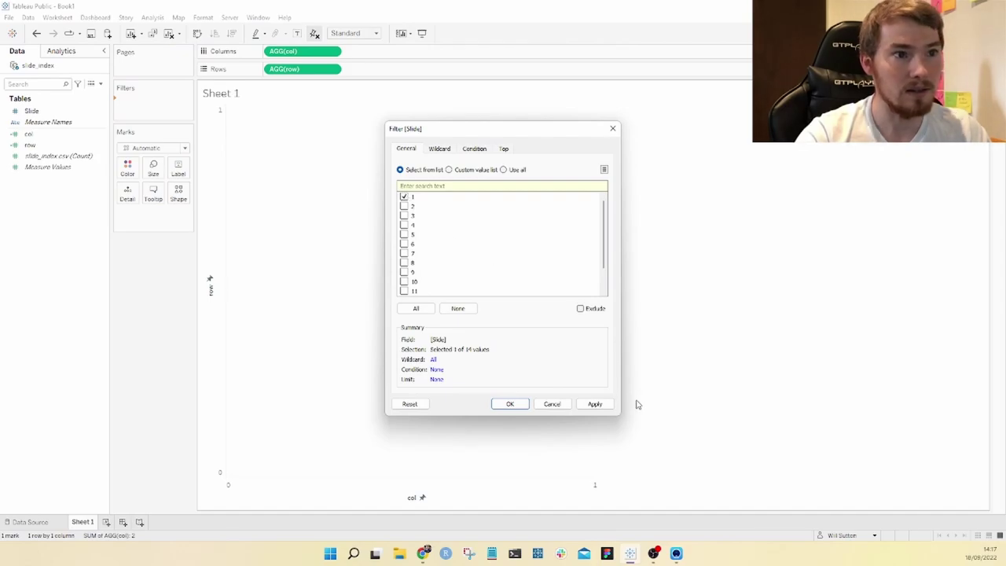
left_click(599, 405)
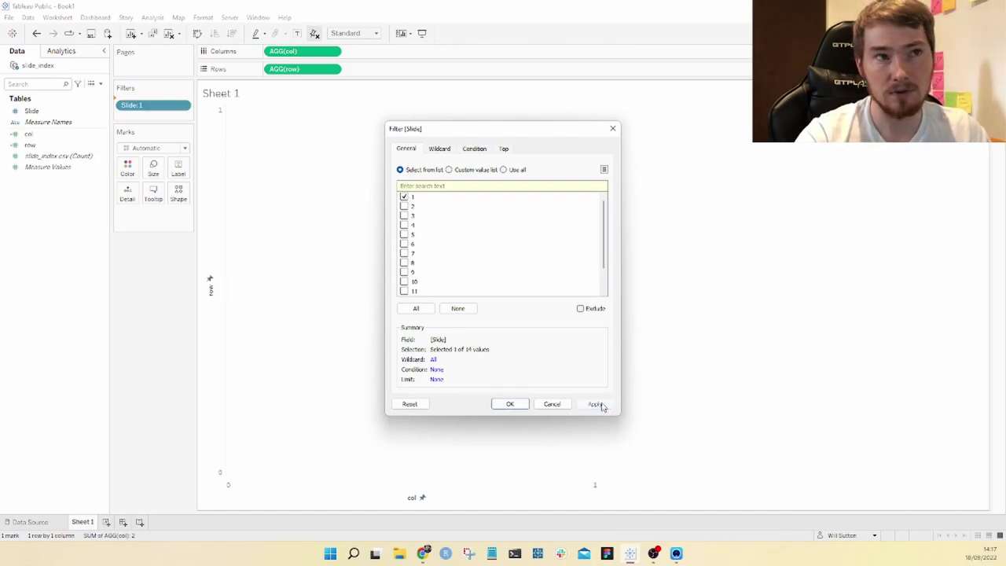
left_click(510, 404)
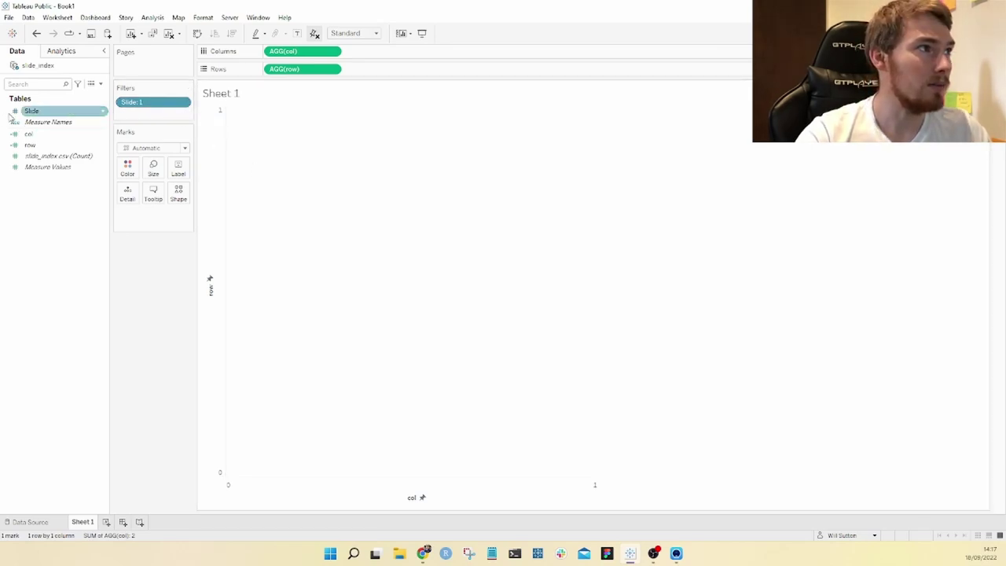
left_click_drag(23, 111, 130, 201)
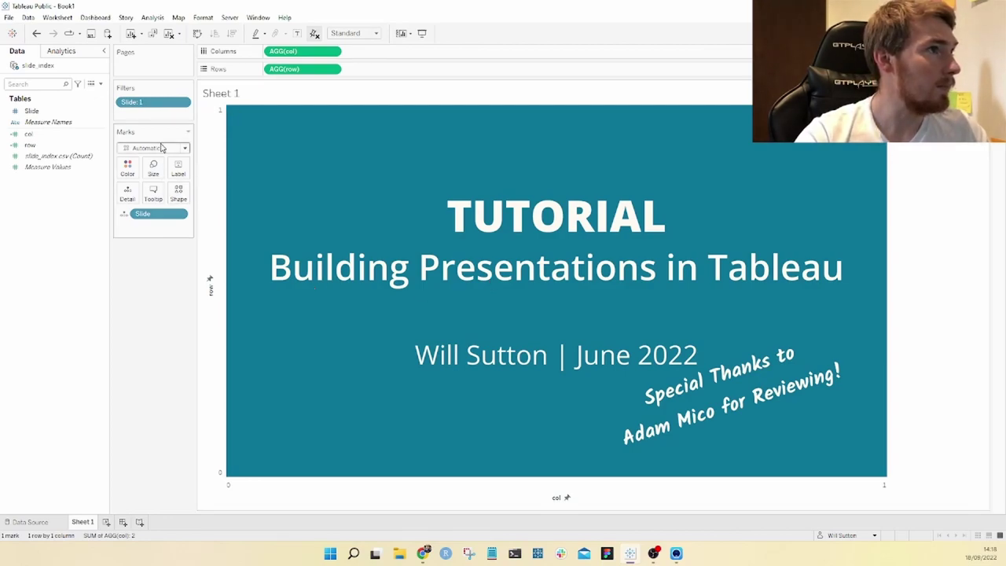
Step: Begin adding Slide 02 as a background image, then cancel the unfinished setup
left_click(149, 19)
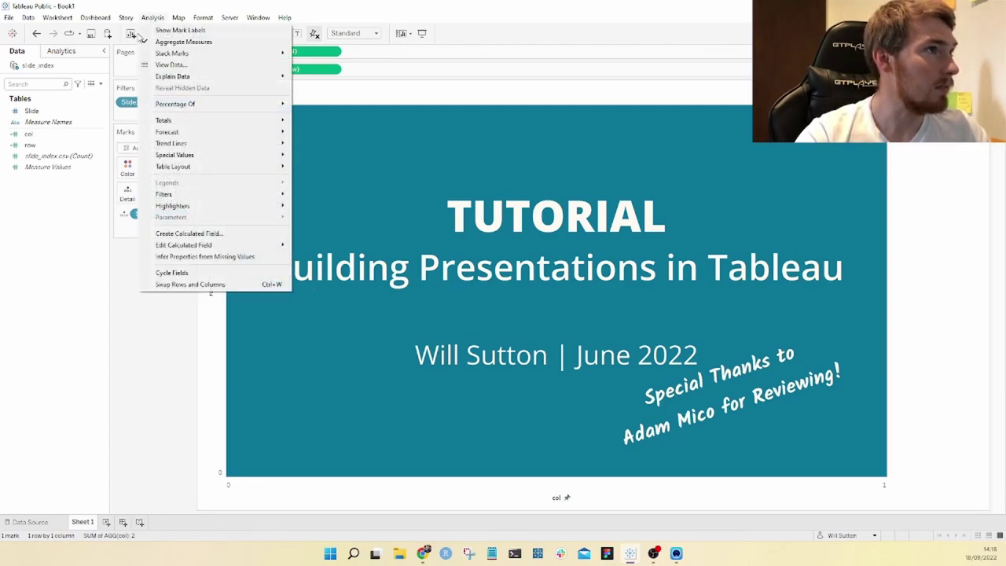
mouse_move(178, 17)
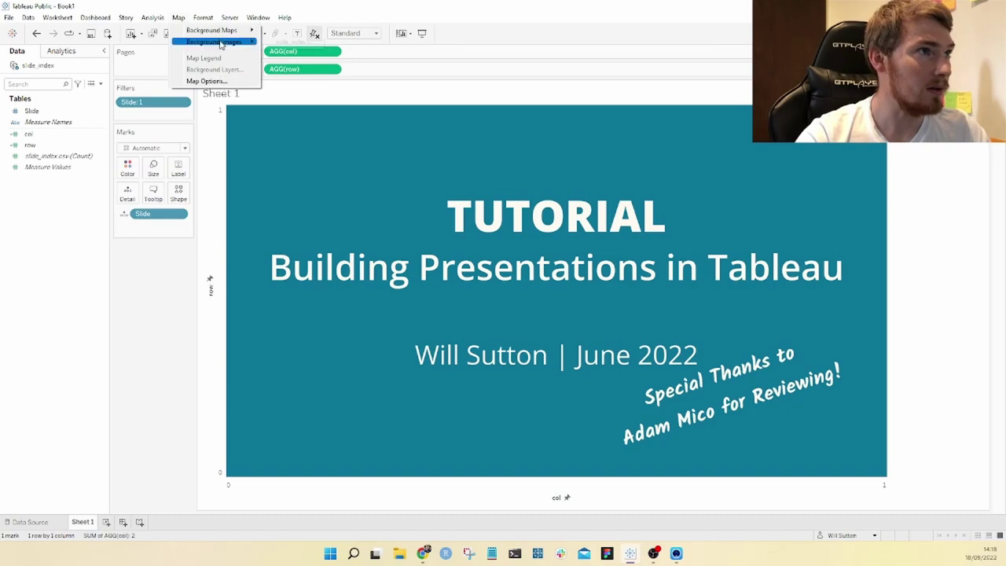
mouse_move(222, 43)
left_click(291, 41)
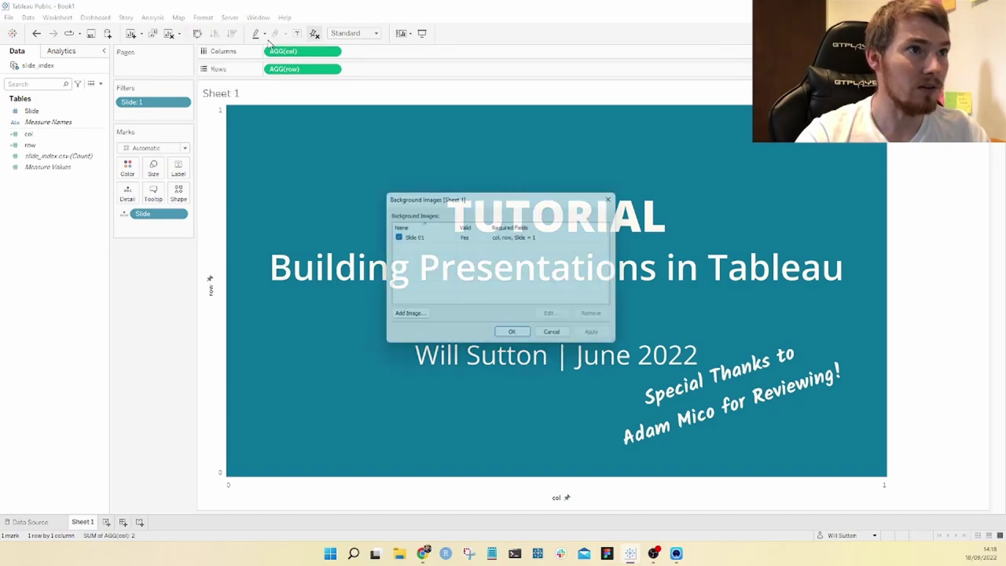
left_click(406, 318)
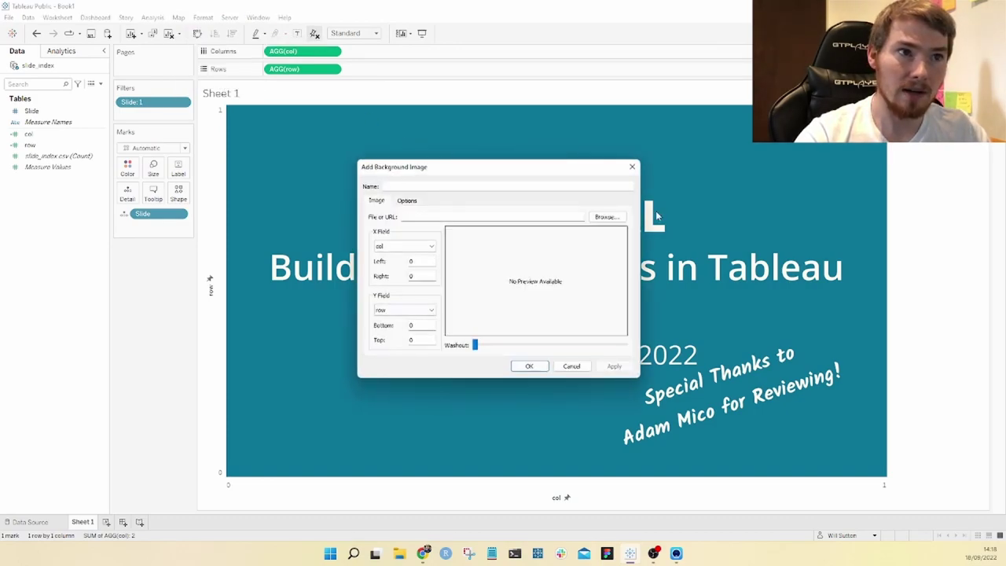
left_click(608, 219)
left_click(621, 277)
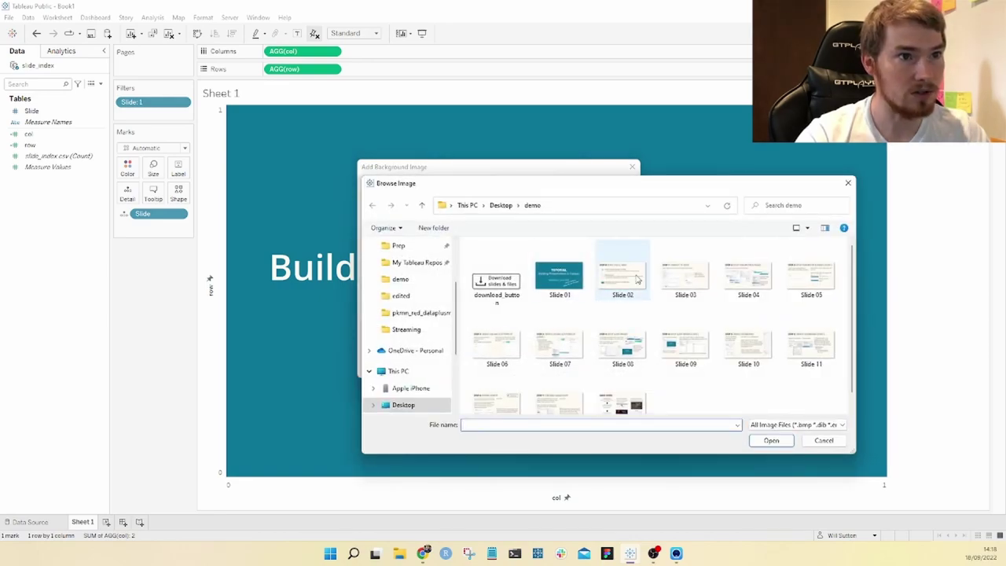
left_click(771, 441)
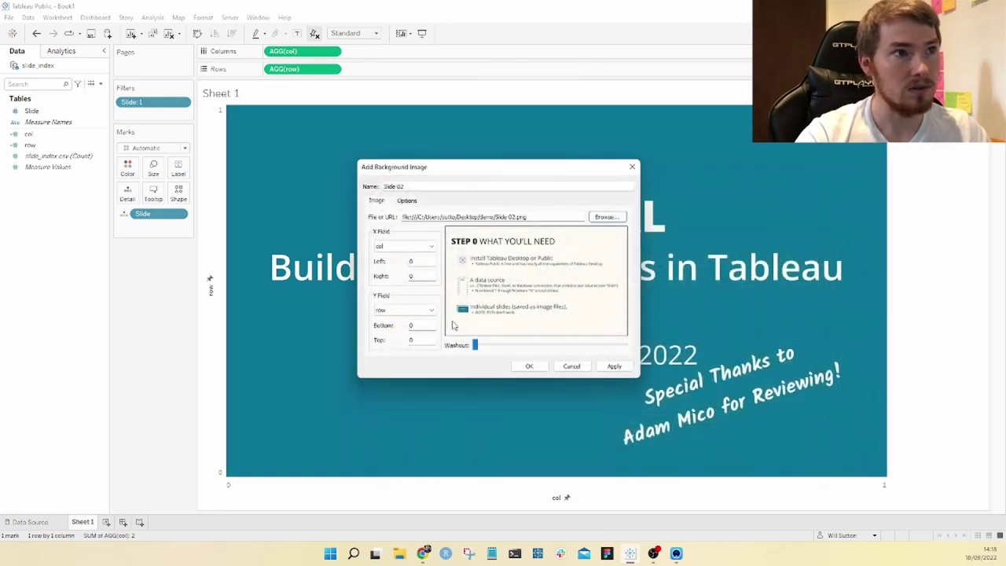
left_click(418, 274)
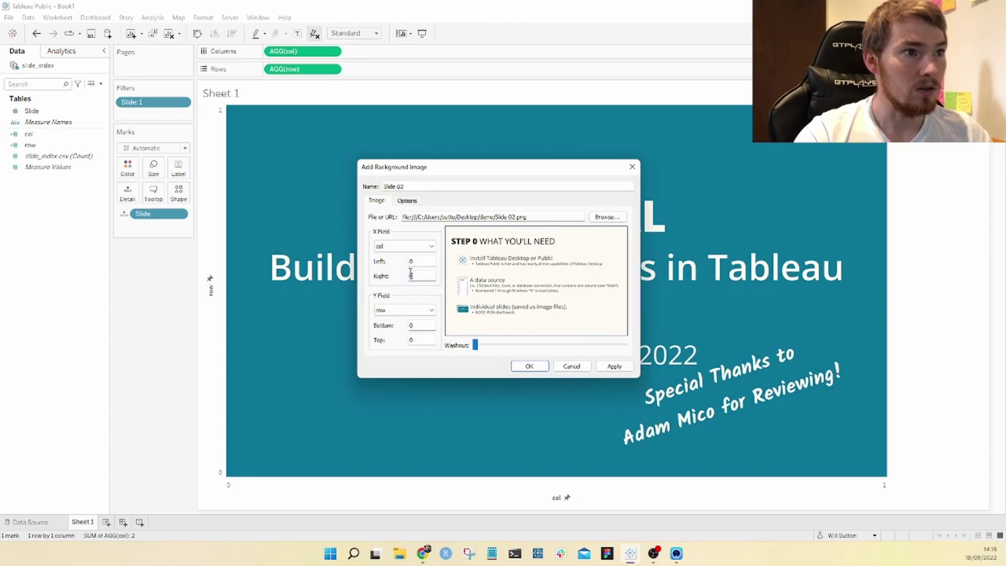
key("Escape")
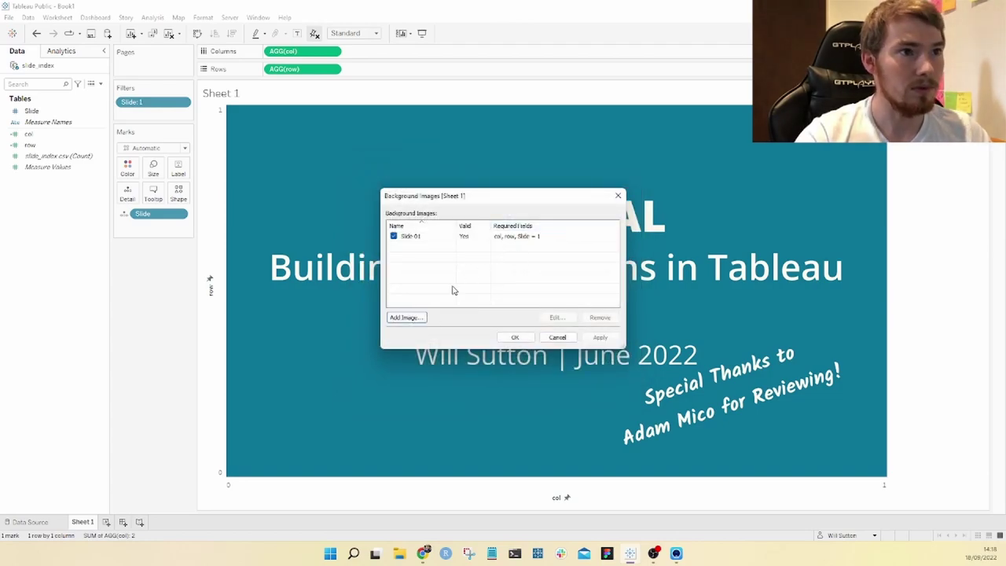
Step: Add Slide 02 as a background image with col Right and row Top set to 1
left_click(412, 318)
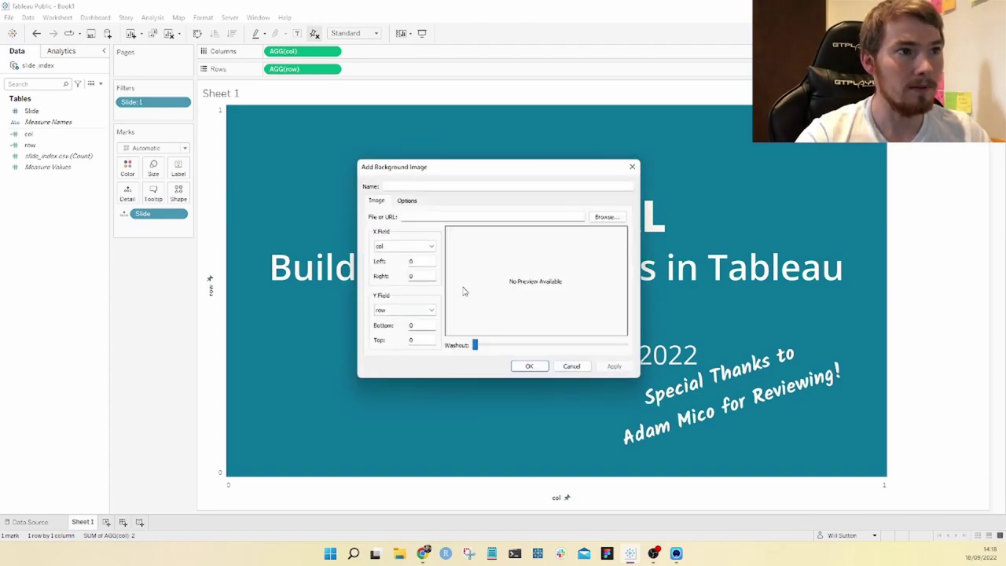
left_click(605, 217)
left_click(622, 275)
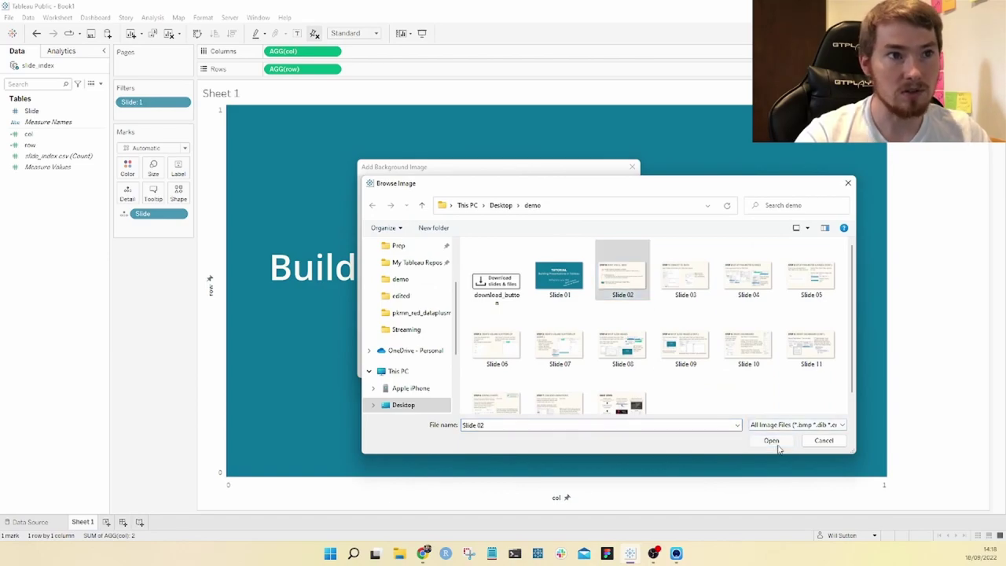
left_click(772, 442)
left_click(424, 276)
double_click(417, 340)
type("1")
left_click(614, 366)
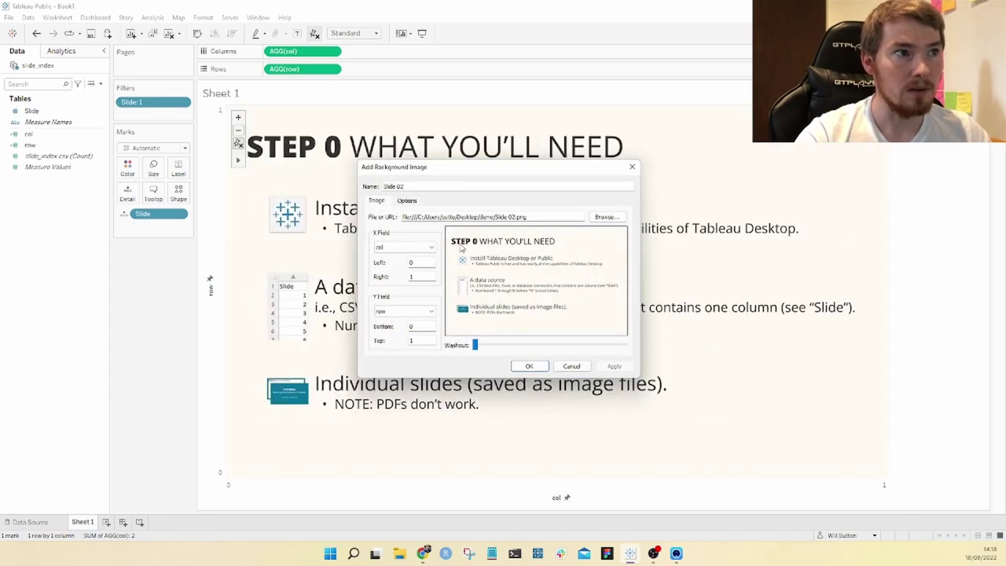
Step: Show the Slide 02 image only when Slide is 2 and save it
left_click(407, 201)
left_click(389, 339)
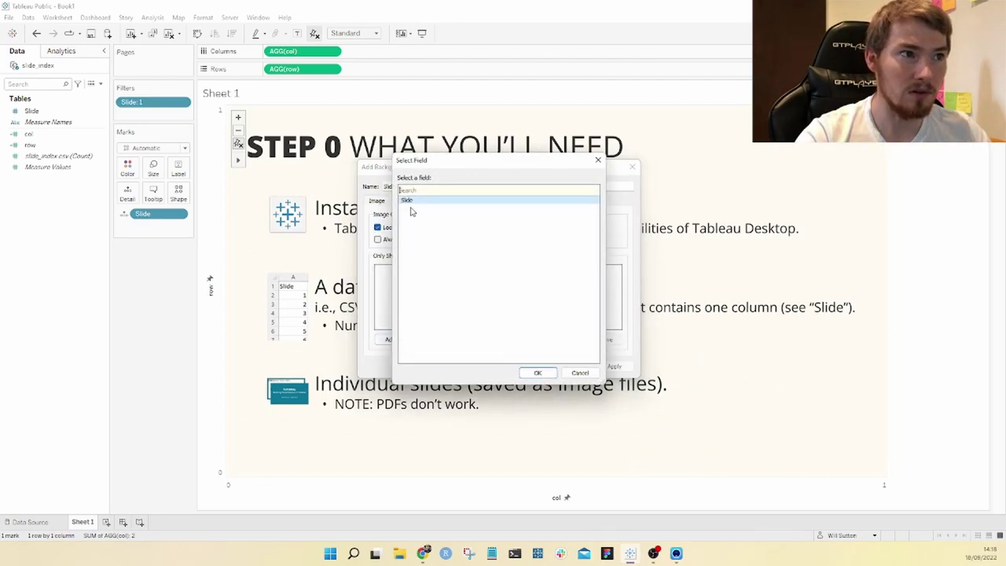
left_click(537, 373)
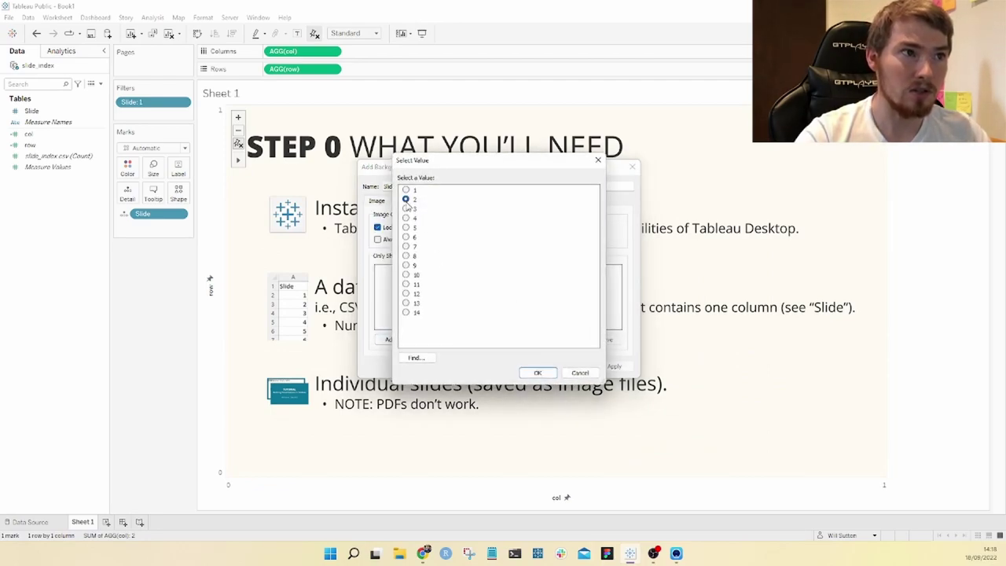
left_click(537, 372)
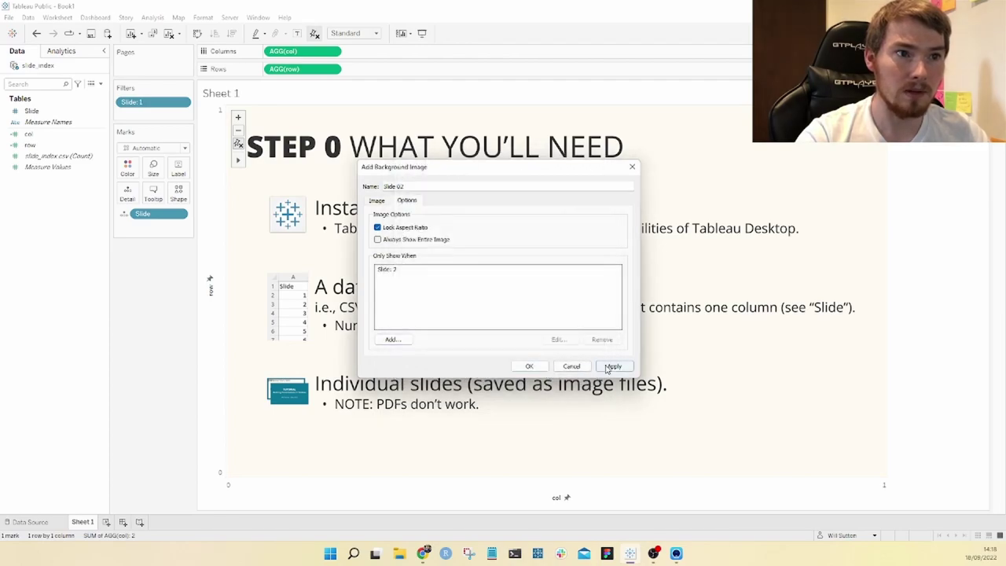
left_click(611, 366)
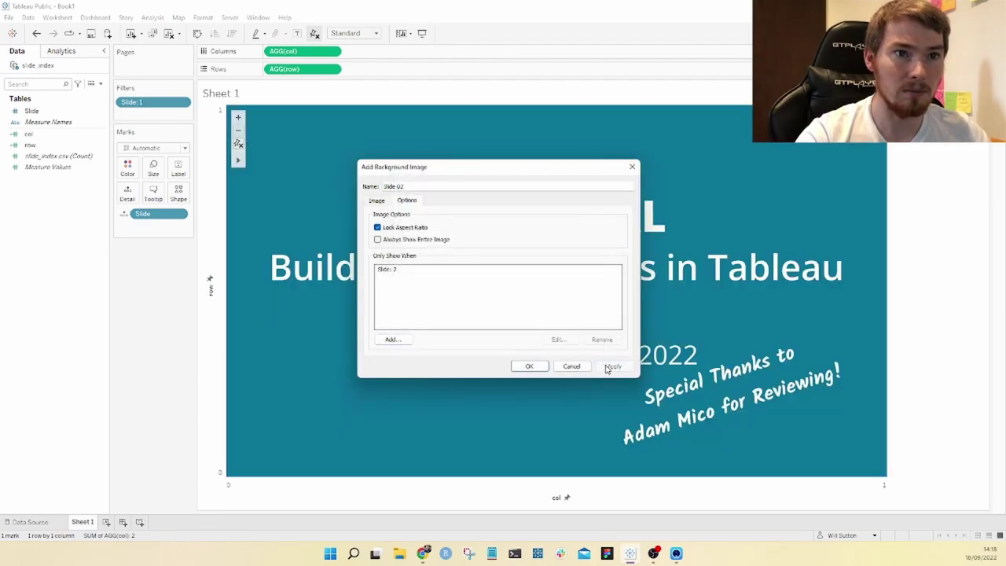
left_click(538, 367)
Step: Add Slide 03 as a background image with col Right and row Top set to 1
left_click(424, 316)
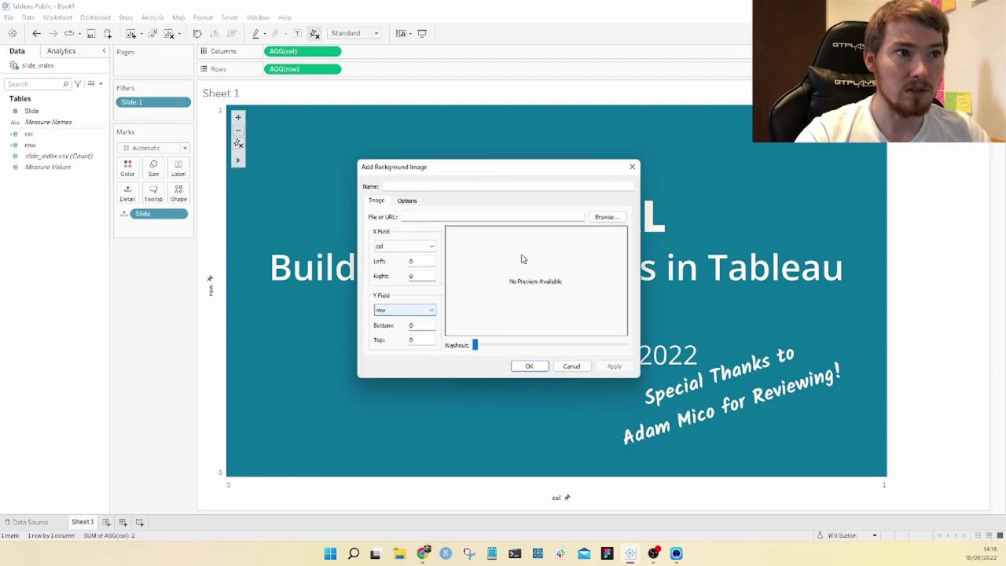
left_click(609, 217)
left_click(684, 275)
left_click(766, 440)
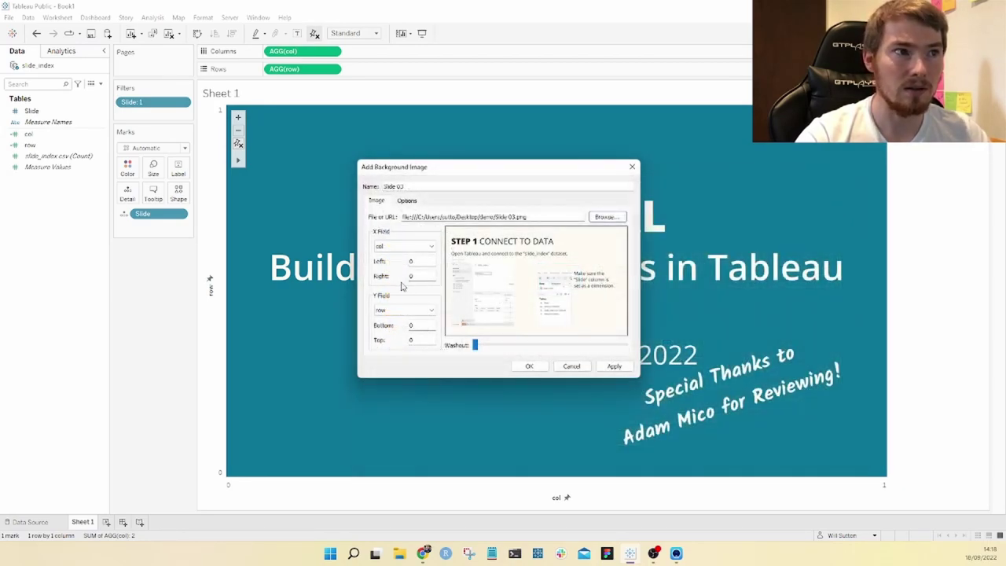
double_click(413, 276)
type("1")
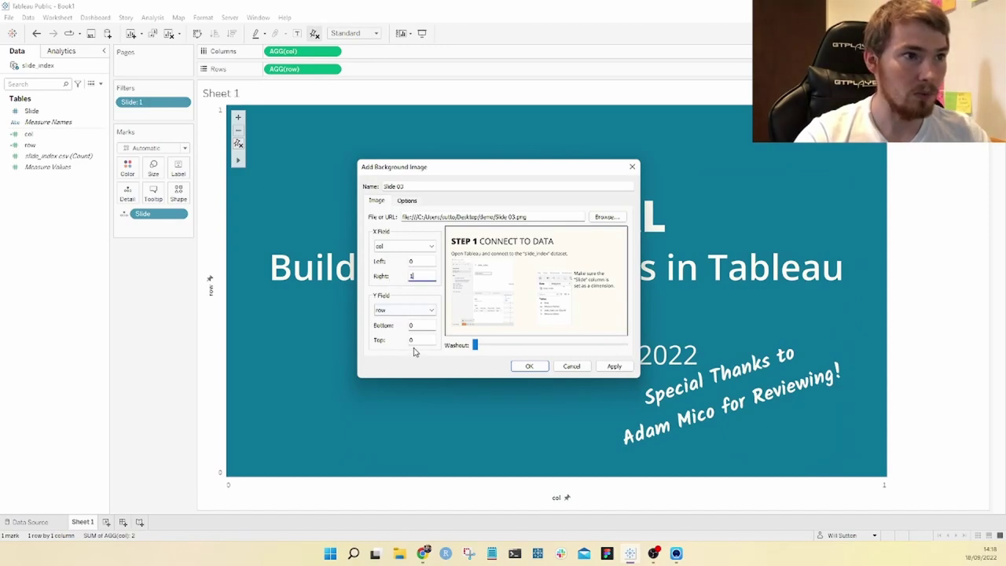
double_click(408, 340)
type("1")
Step: Show Slide 03 only when Slide is 3, save it, and close the background images list
left_click(407, 201)
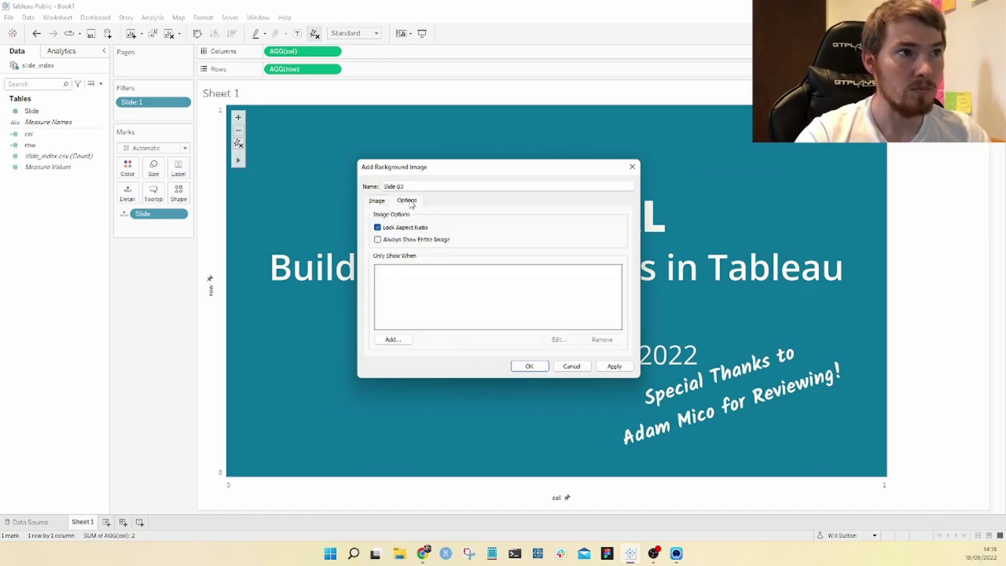
left_click(393, 340)
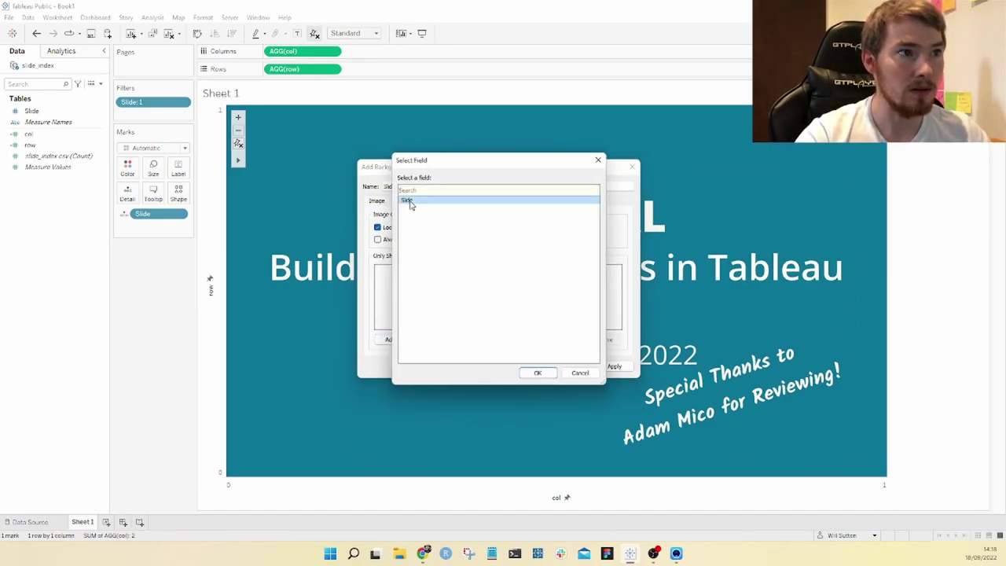
left_click(533, 372)
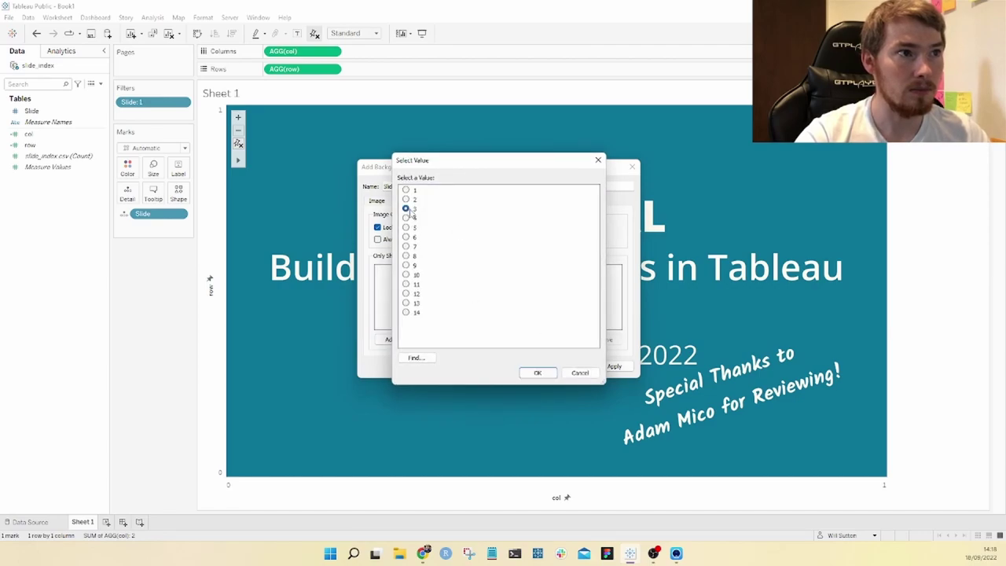
left_click(538, 372)
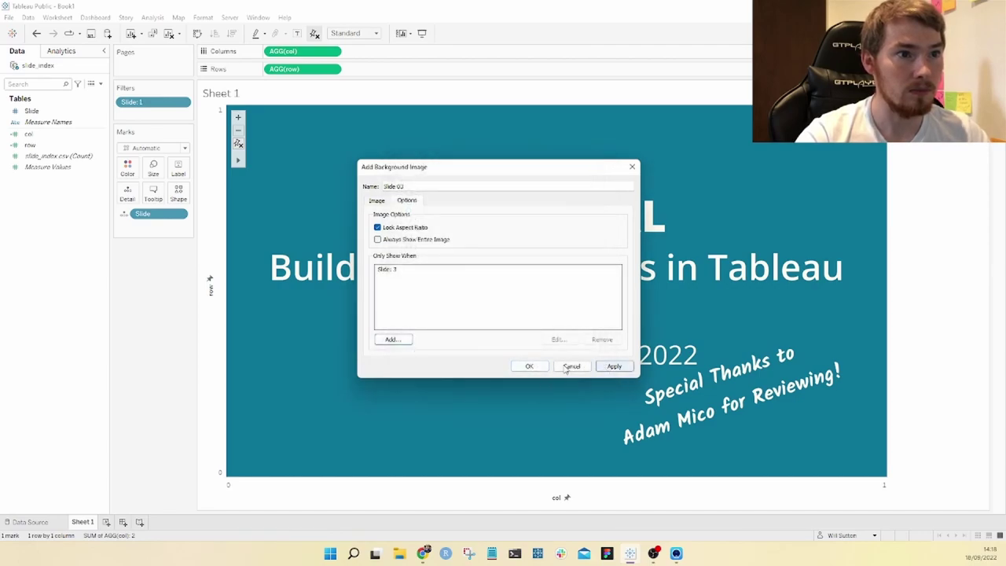
left_click(529, 367)
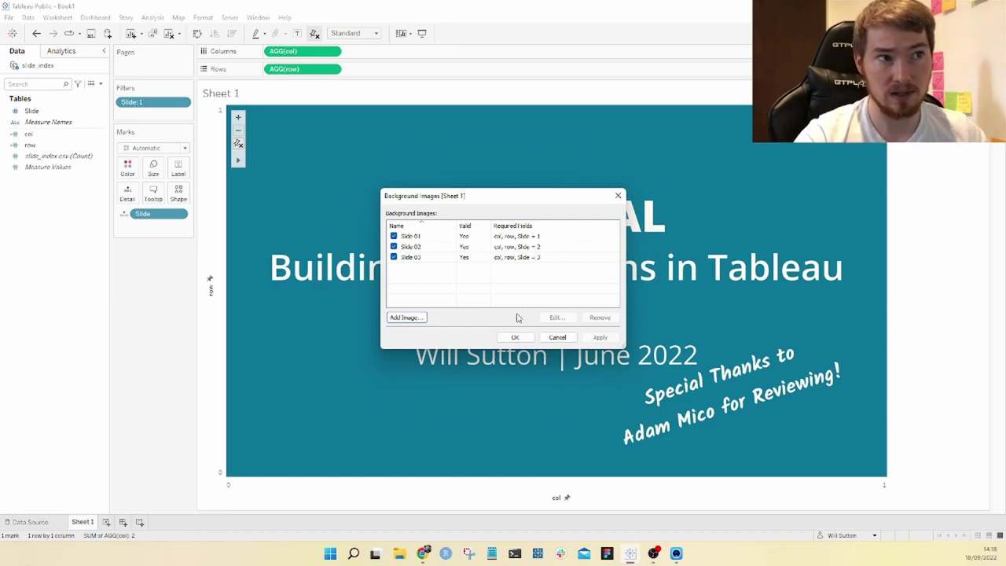
left_click(516, 338)
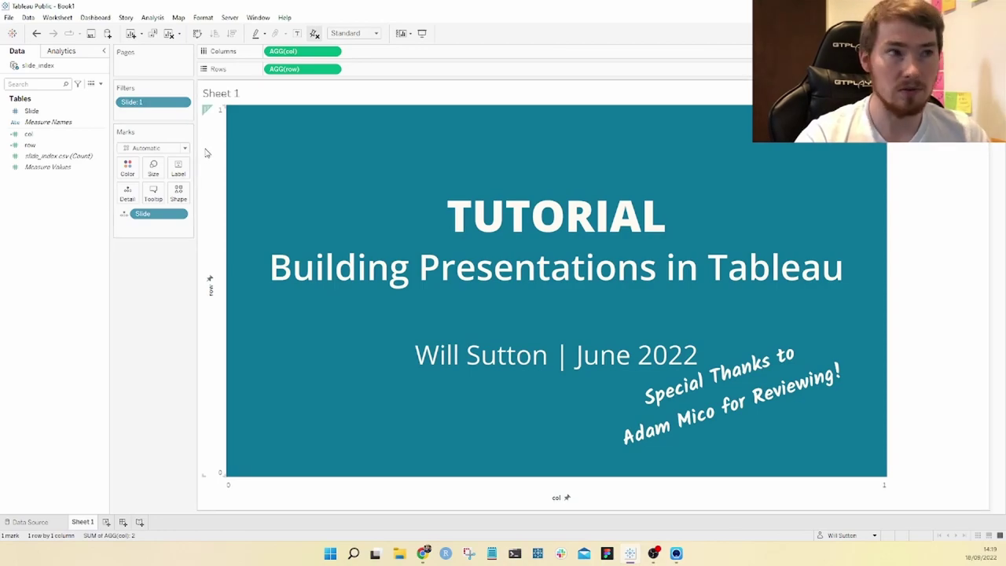
Step: Create an integer parameter named Slide Parameter from the Slide field's values
right_click(39, 112)
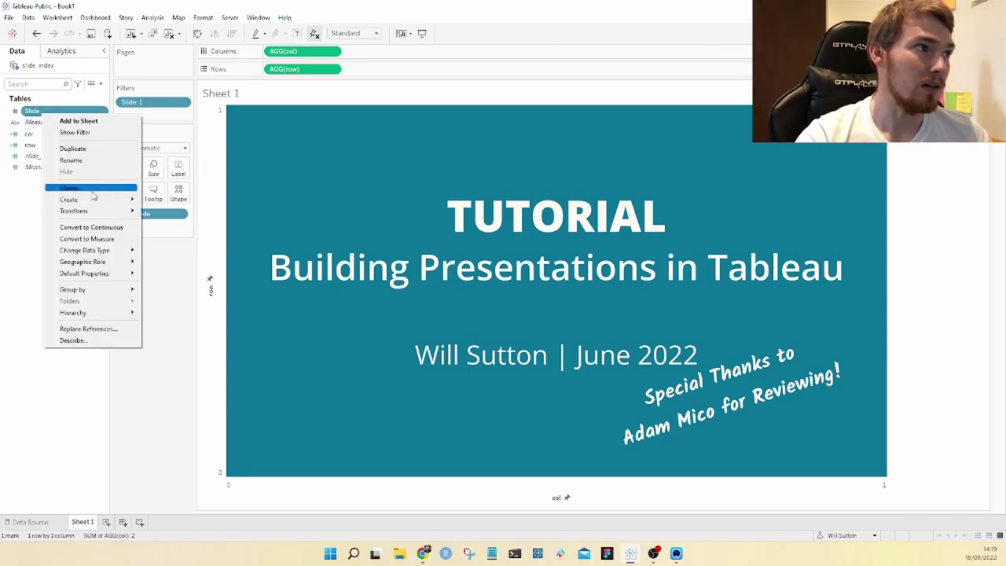
mouse_move(88, 201)
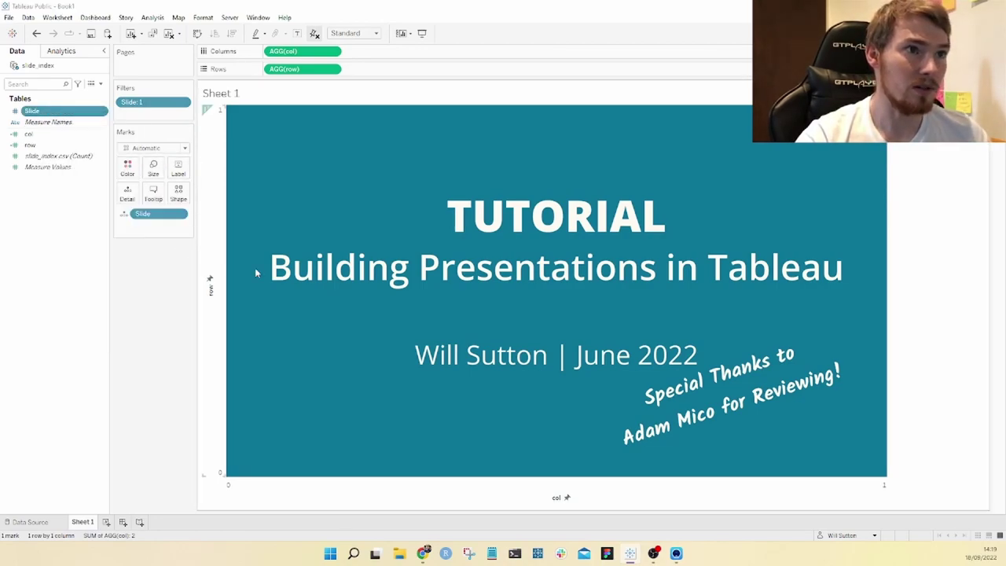
left_click(169, 250)
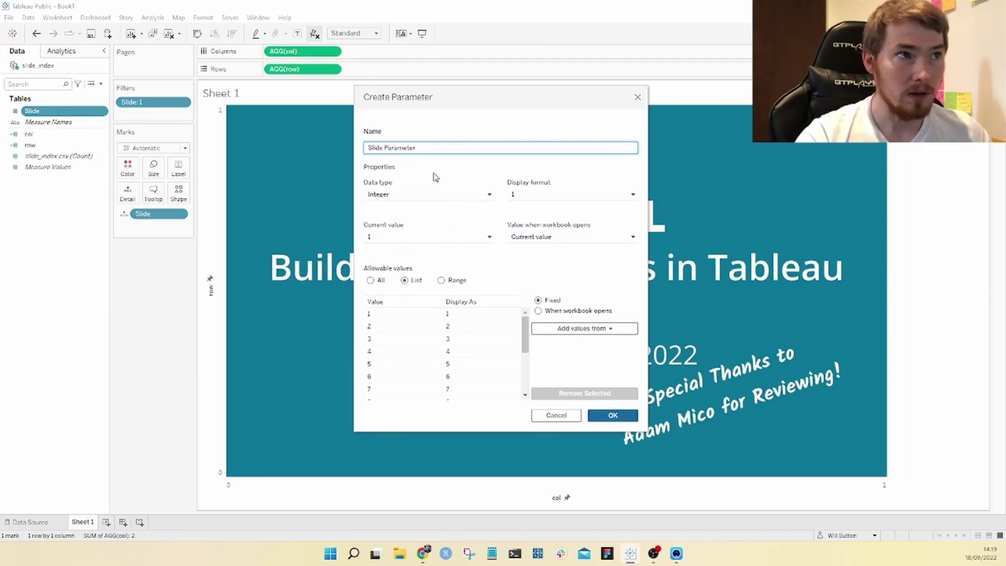
left_click(613, 416)
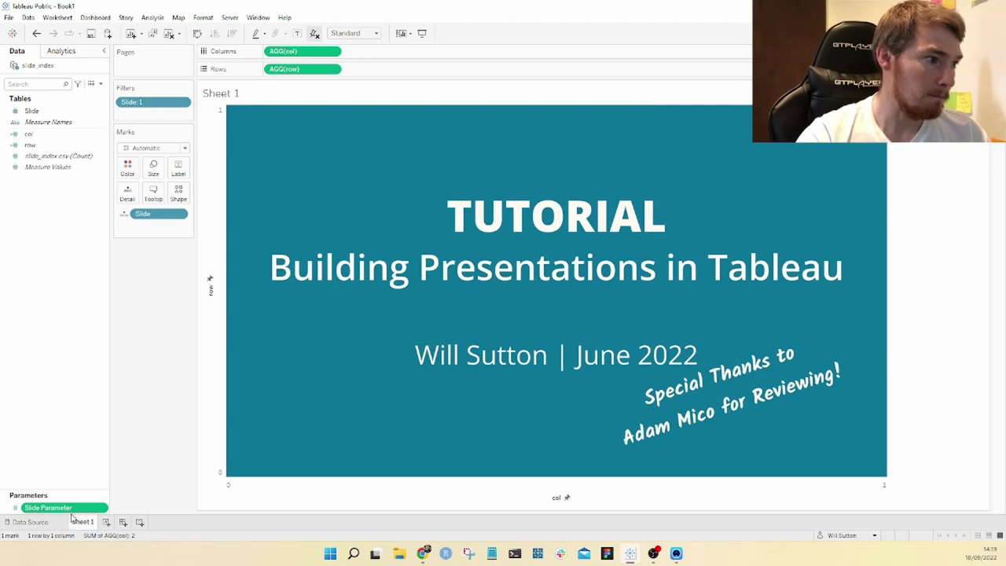
Step: Show the Slide Parameter control and write a calculation [Slide]=[Slide Parameter]
right_click(72, 514)
left_click(134, 339)
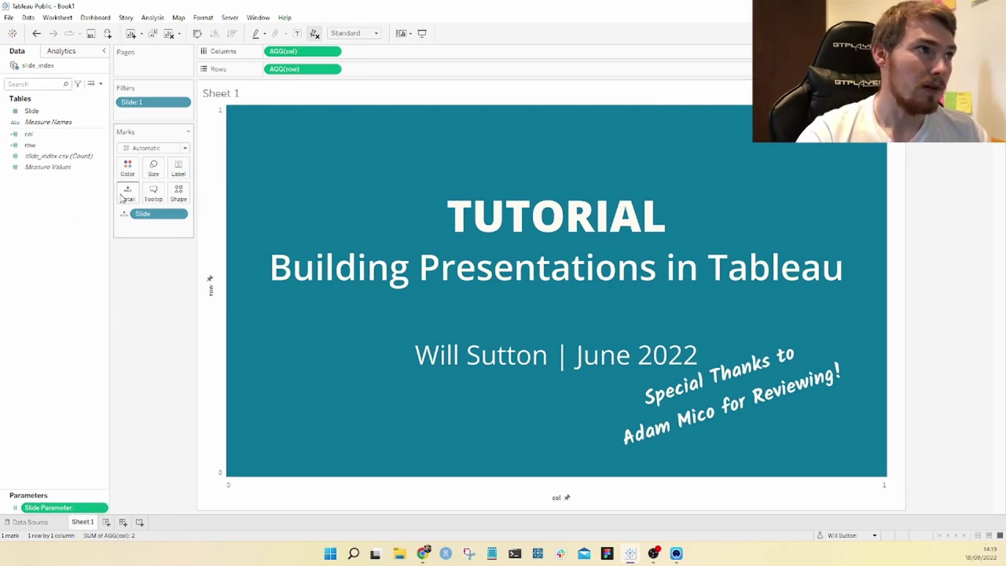
right_click(47, 113)
mouse_move(86, 203)
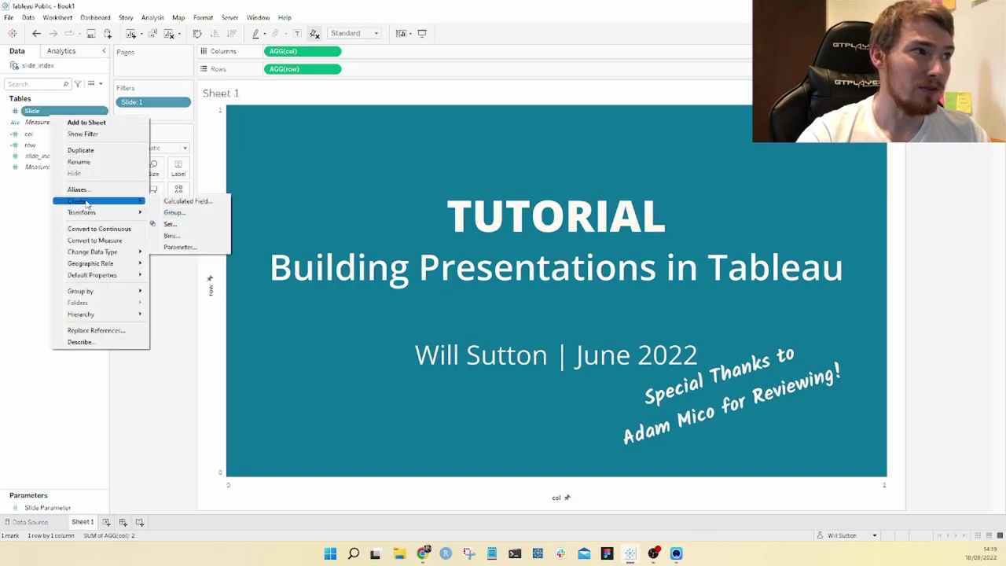
left_click(167, 202)
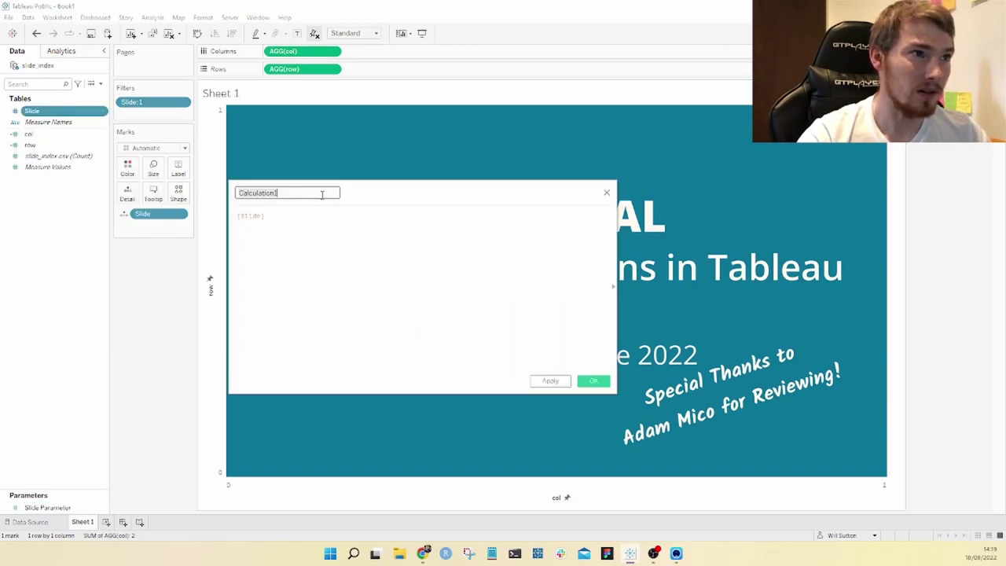
left_click(303, 223)
type("=sli")
left_click(326, 236)
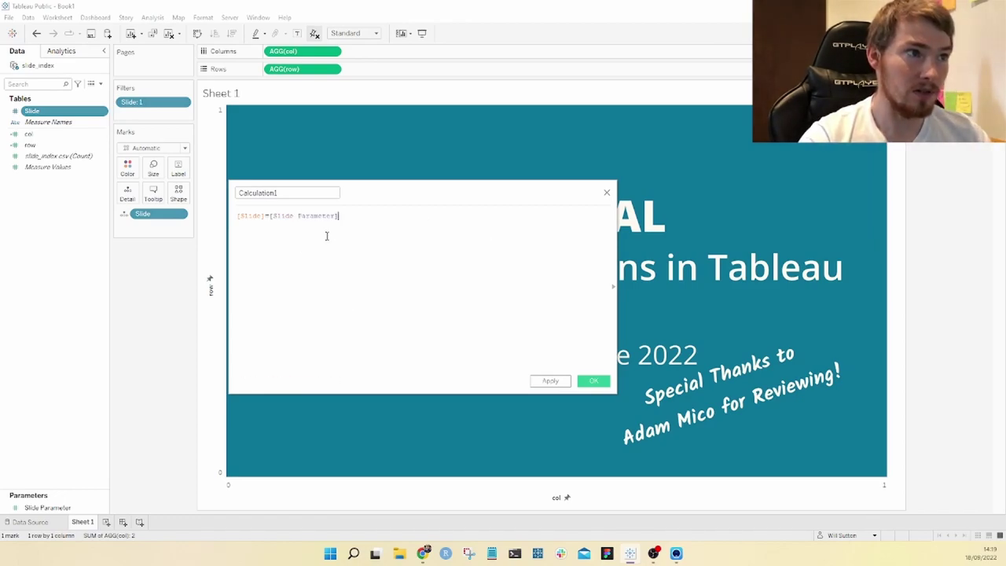
Step: Name the calculated field 'slide filter' and save it
left_click(330, 190)
key("ctrl+a")
type("s")
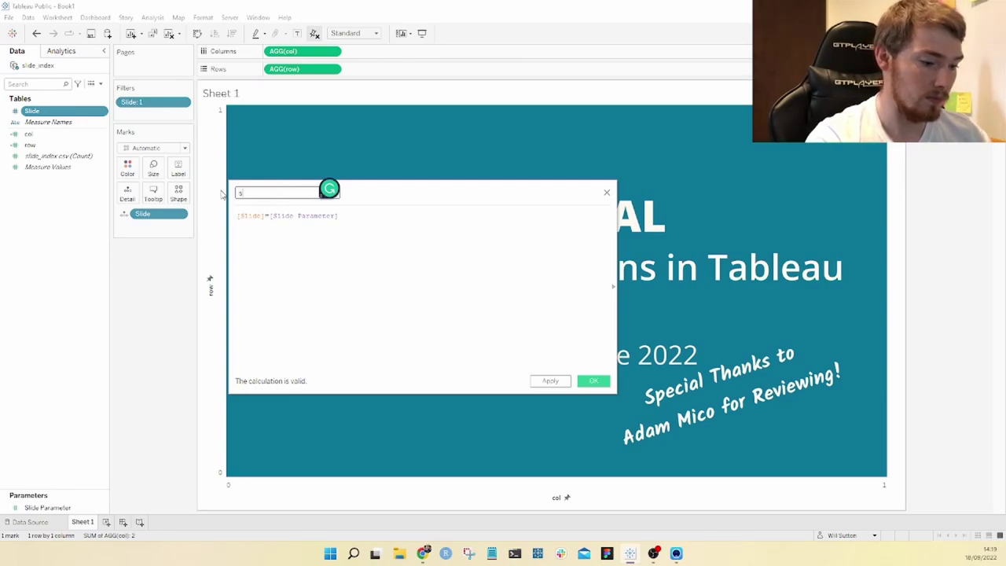
type("lide filter")
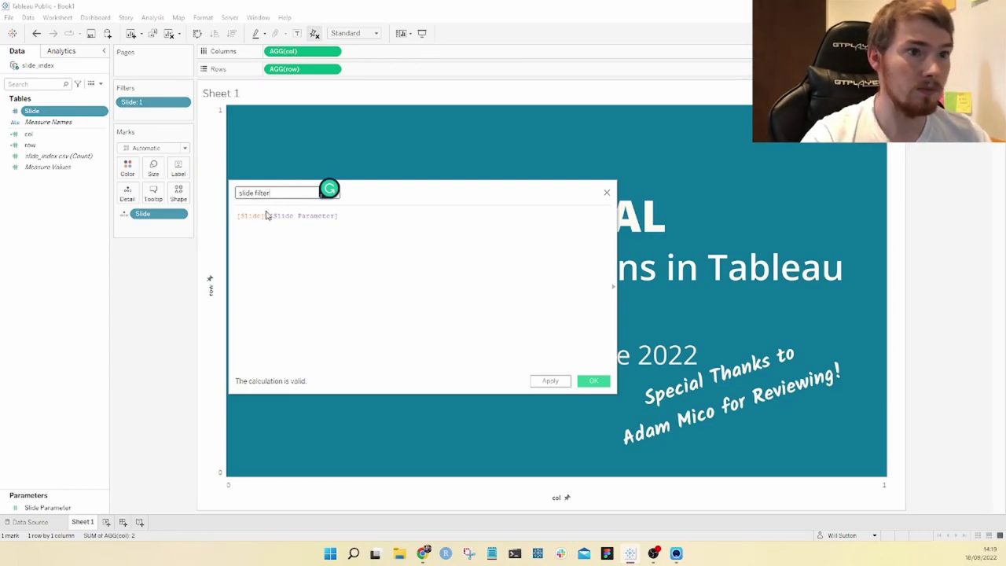
left_click(593, 381)
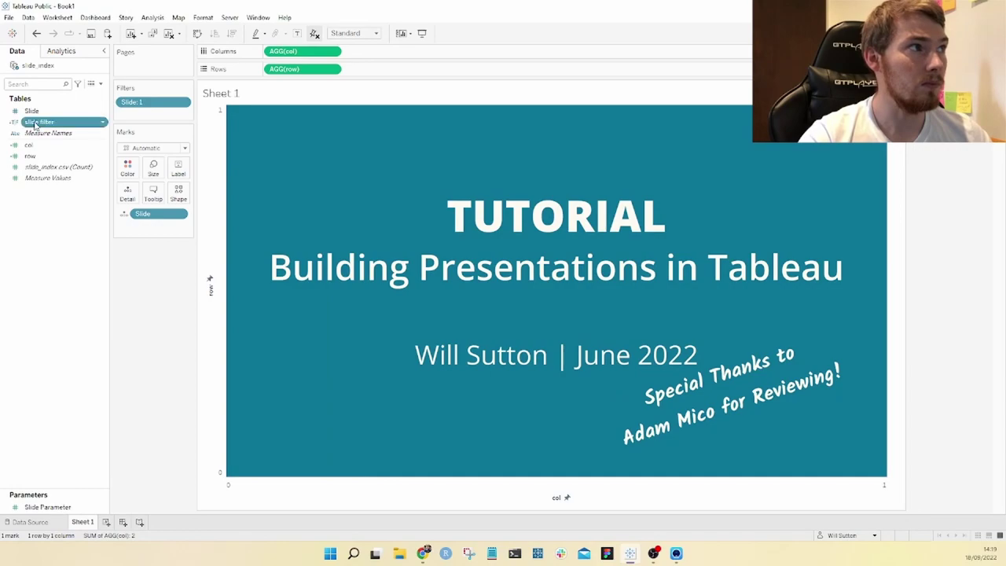
Step: Filter the sheet on slide filter = True and remove the Slide: 1 filter
left_click_drag(37, 122, 133, 115)
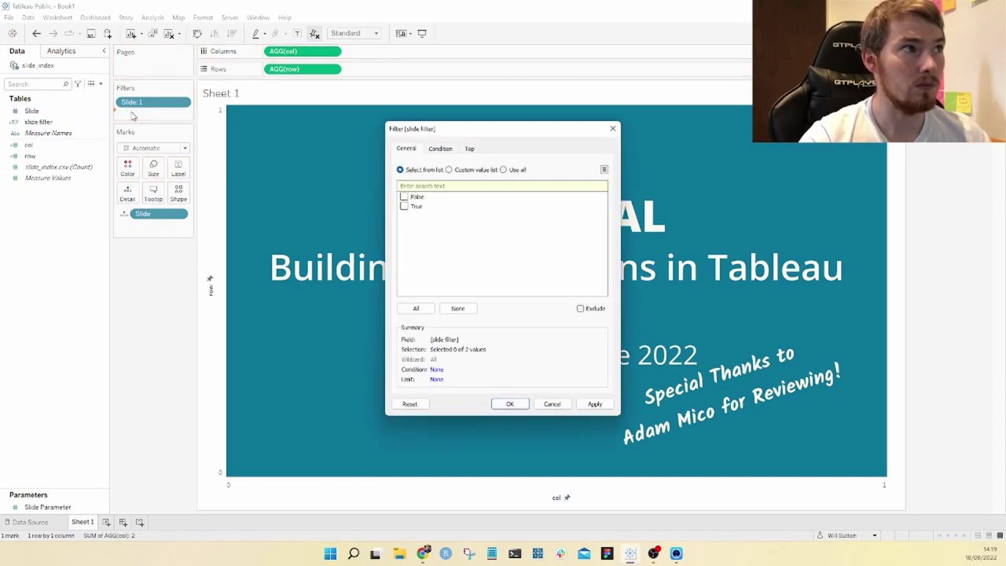
left_click(404, 206)
left_click(596, 403)
left_click(509, 403)
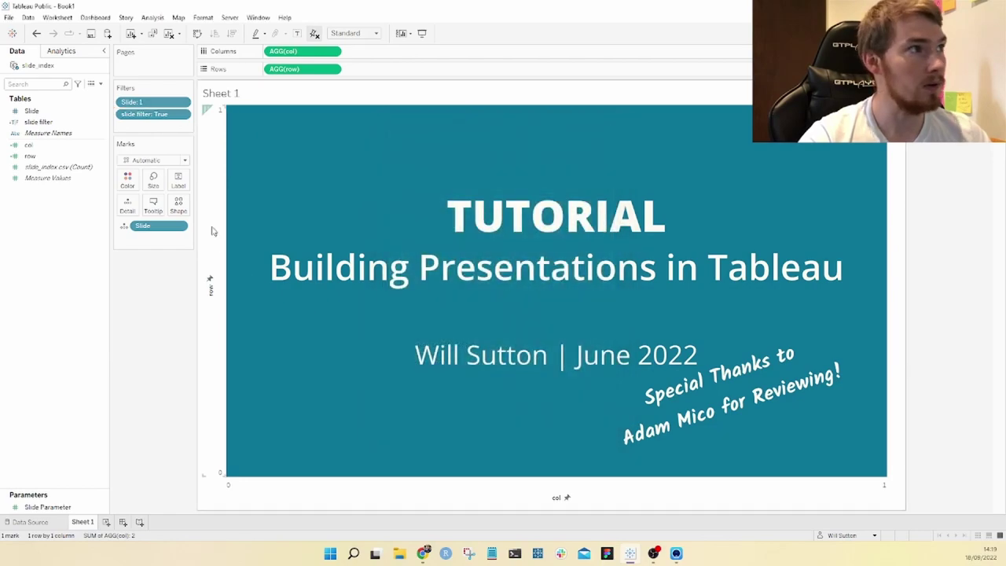
left_click(185, 103)
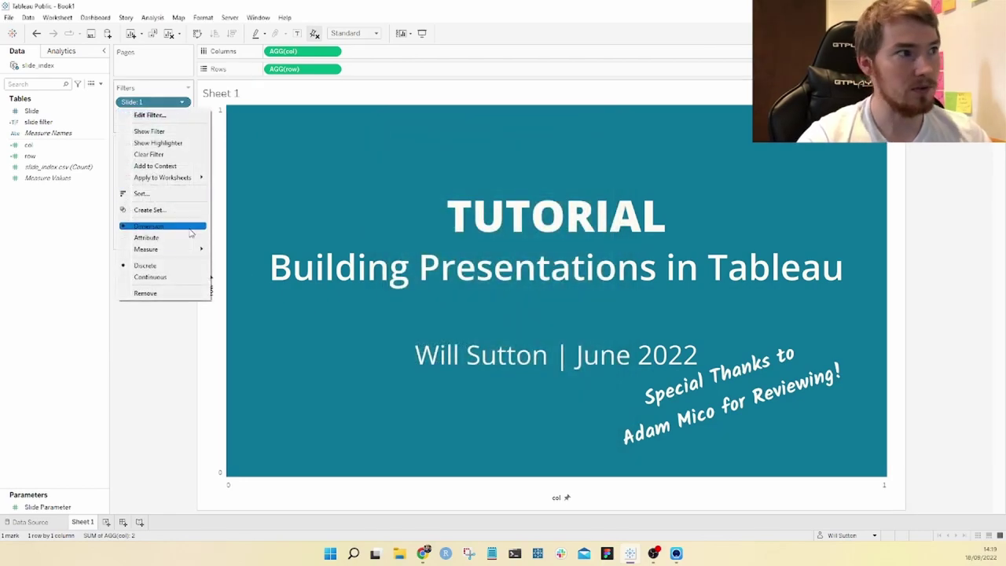
left_click(159, 291)
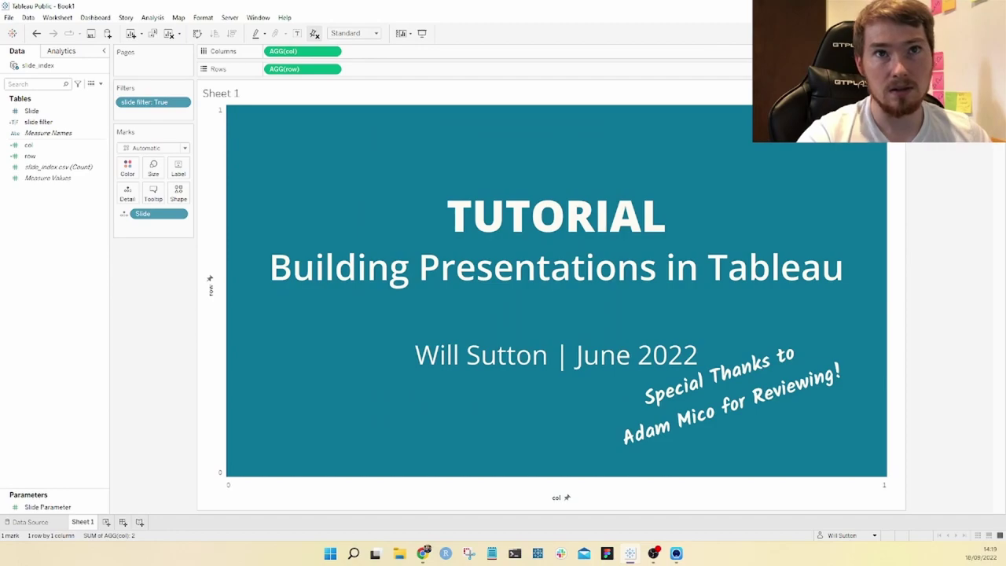
Step: Display Slide Parameter as a slider and step through the slides back to the title
left_click(971, 138)
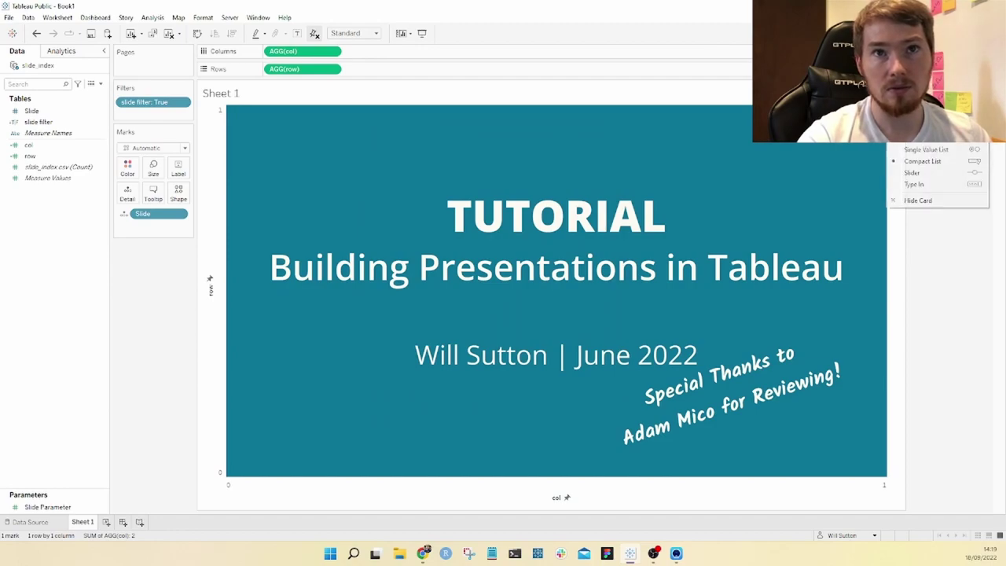
left_click(968, 172)
key("Right")
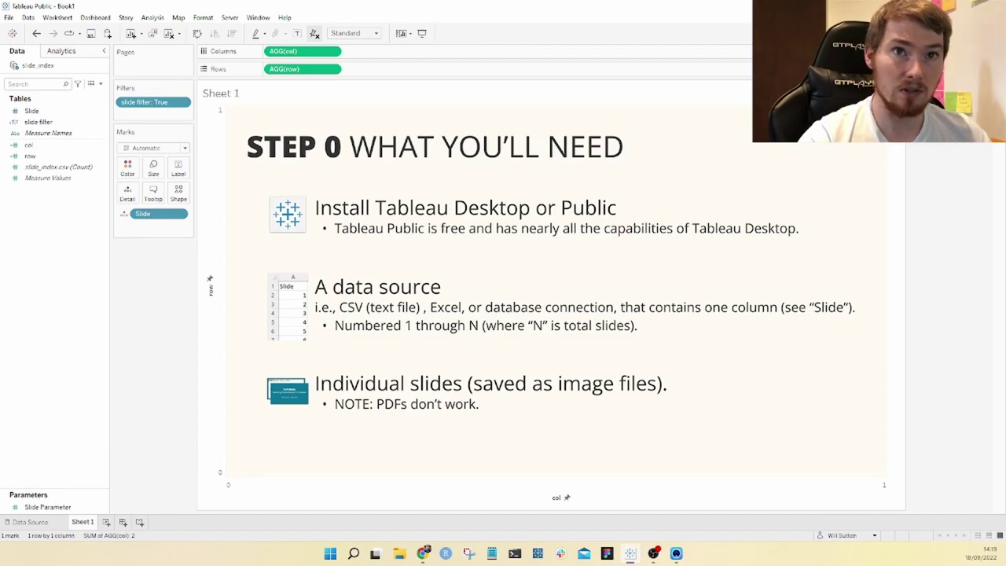
key("Right")
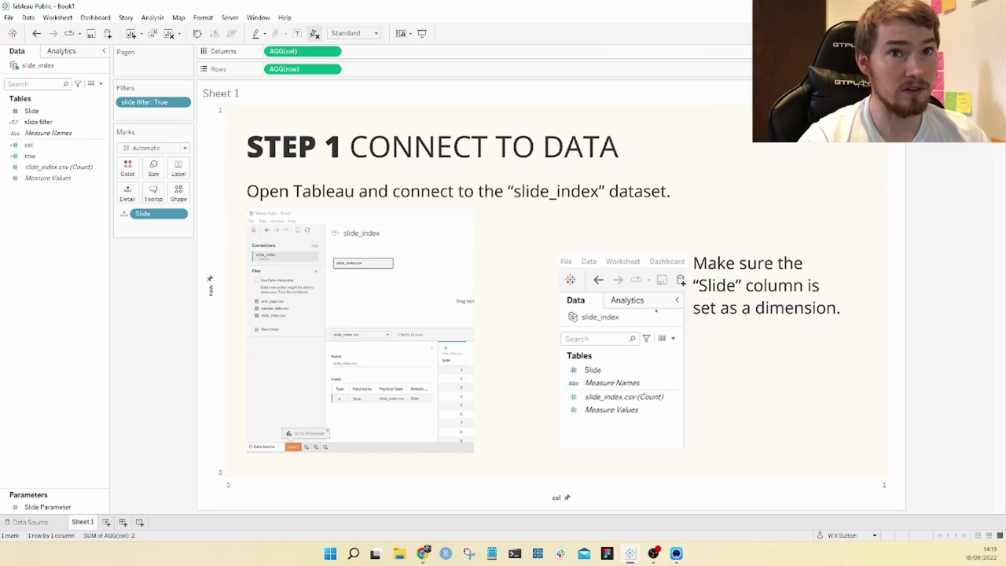
key("Left")
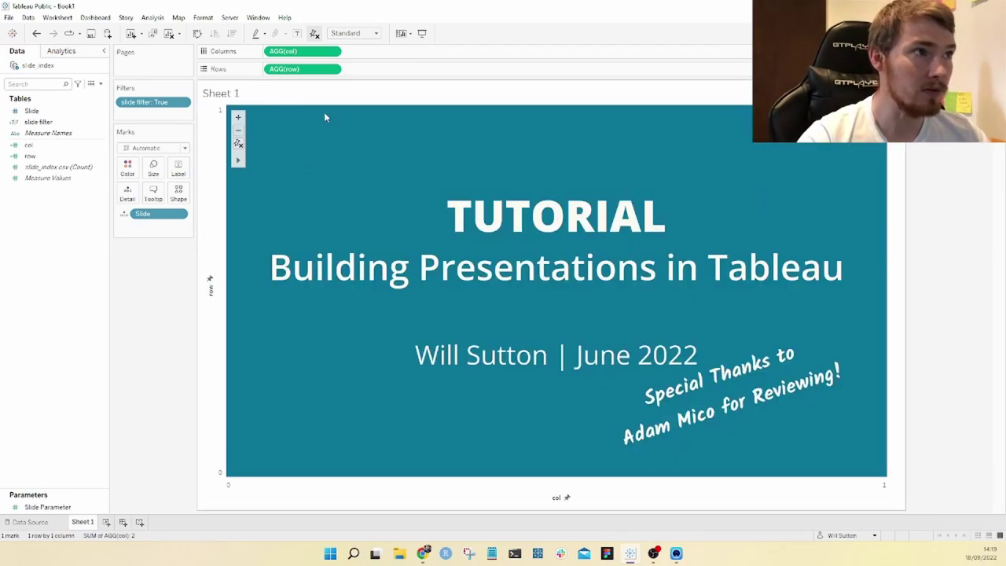
Step: Uncheck Show Header on both the row and col axes of Sheet 1
right_click(224, 295)
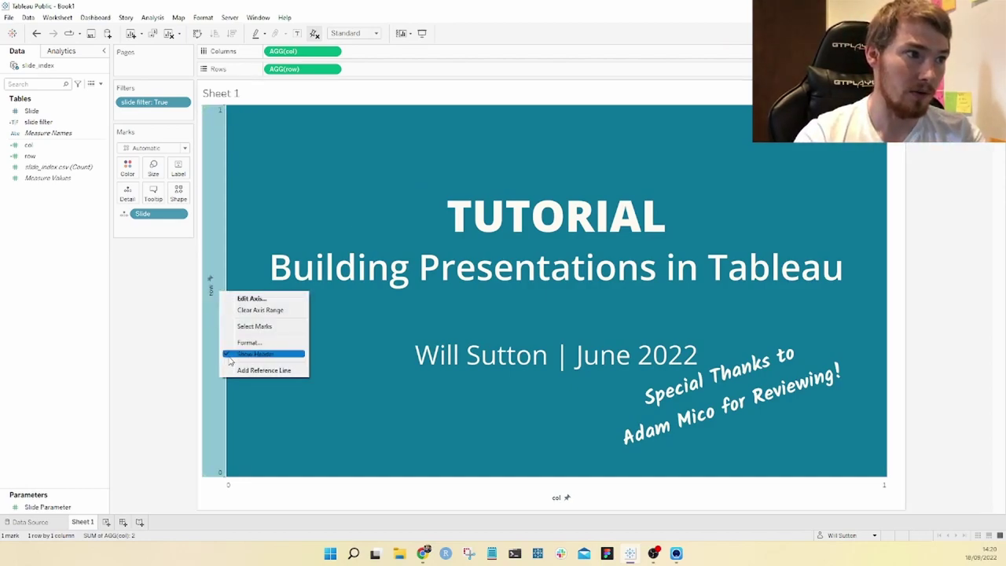
left_click(251, 353)
right_click(283, 488)
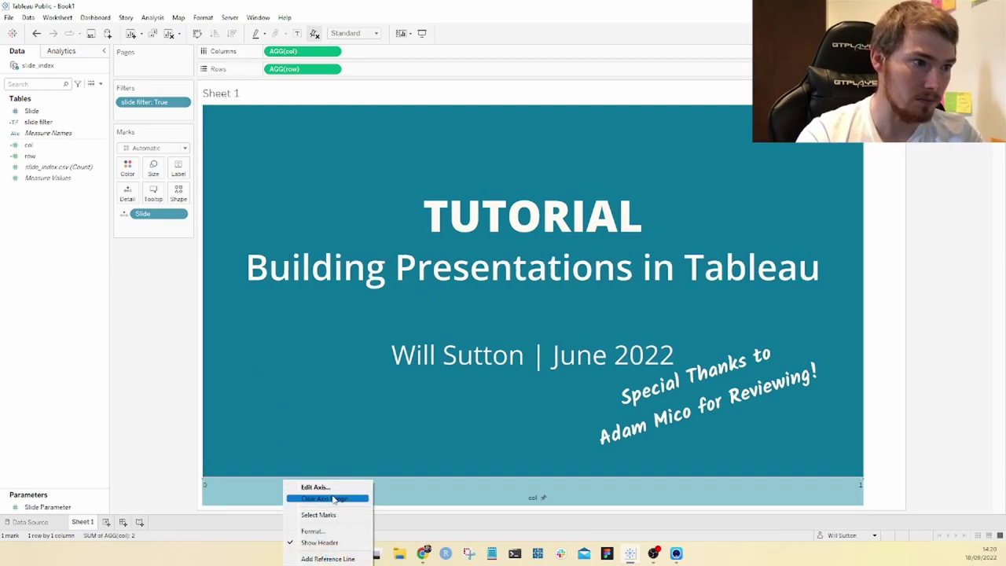
left_click(310, 540)
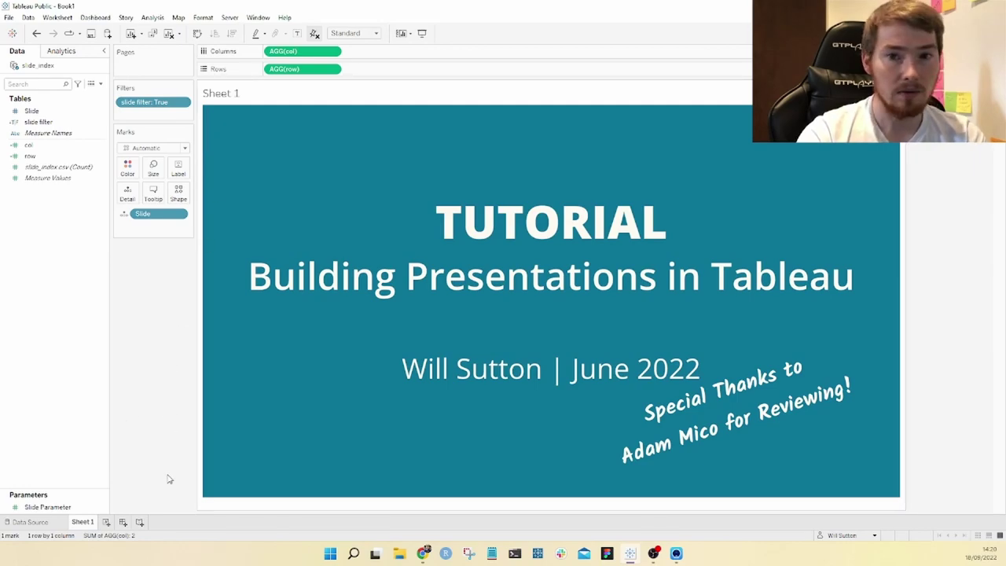
Step: Create Dashboard 1 and delete its Phone layout
left_click(123, 522)
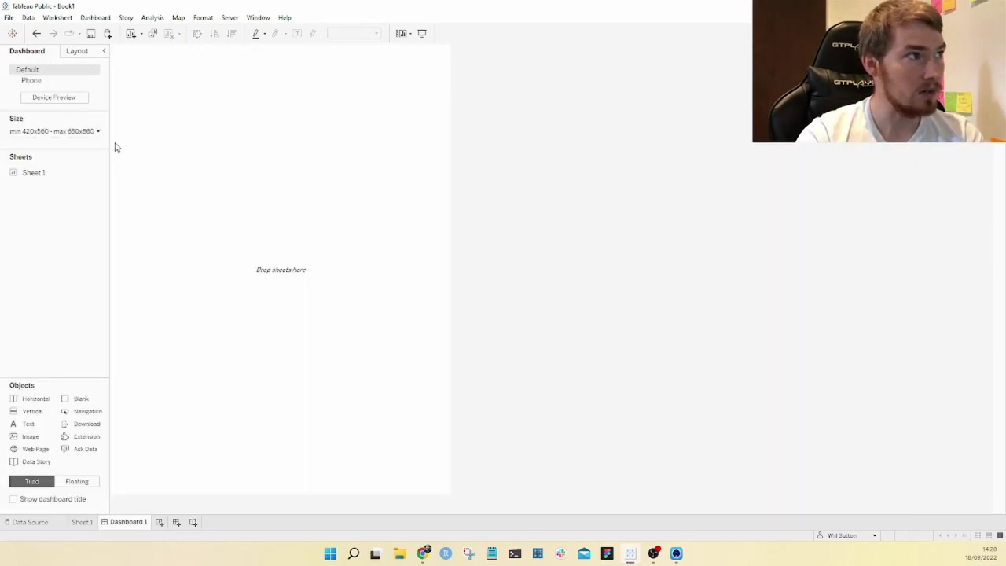
left_click(93, 84)
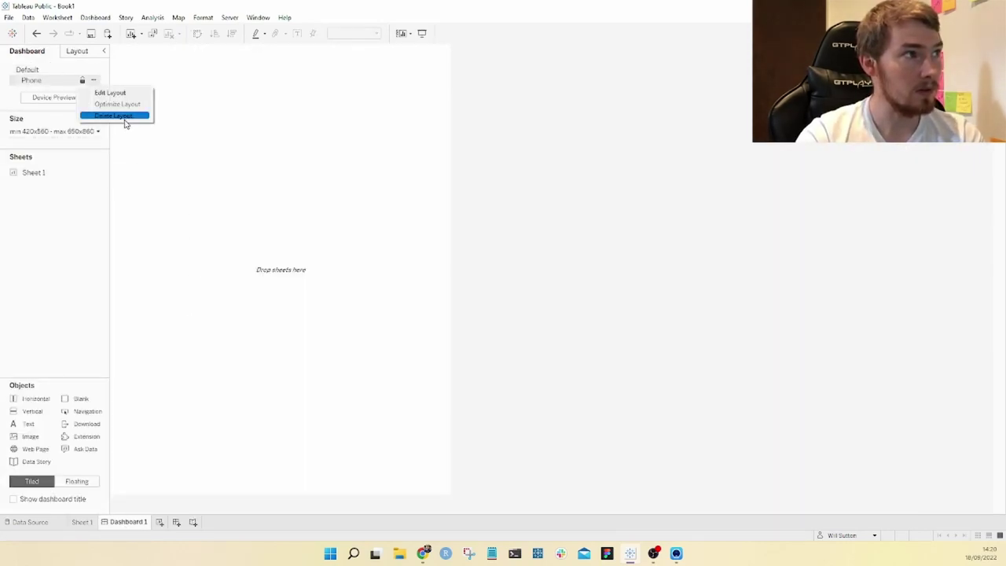
left_click(124, 116)
Step: Set the dashboard to Fixed size using the PowerPoint (1600 x 900) preset
left_click(56, 104)
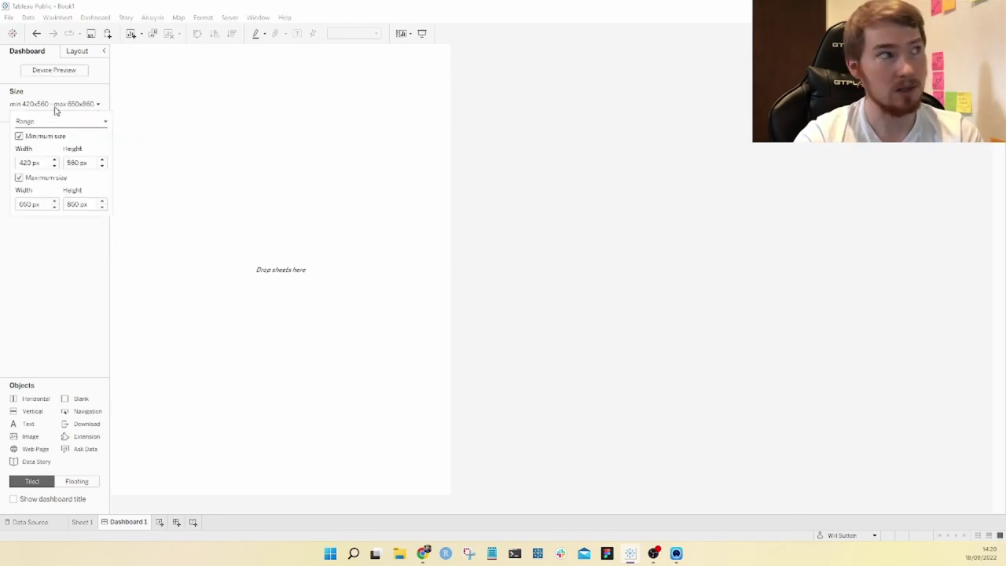
left_click(45, 123)
left_click(46, 123)
left_click(45, 122)
left_click(43, 131)
left_click(41, 124)
left_click(40, 132)
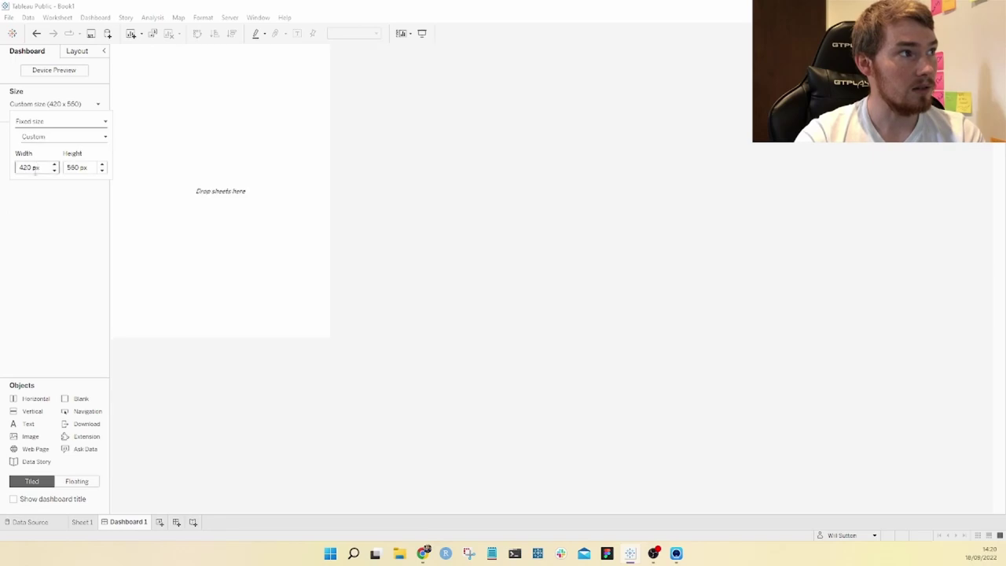
left_click(50, 122)
left_click(45, 130)
left_click(47, 136)
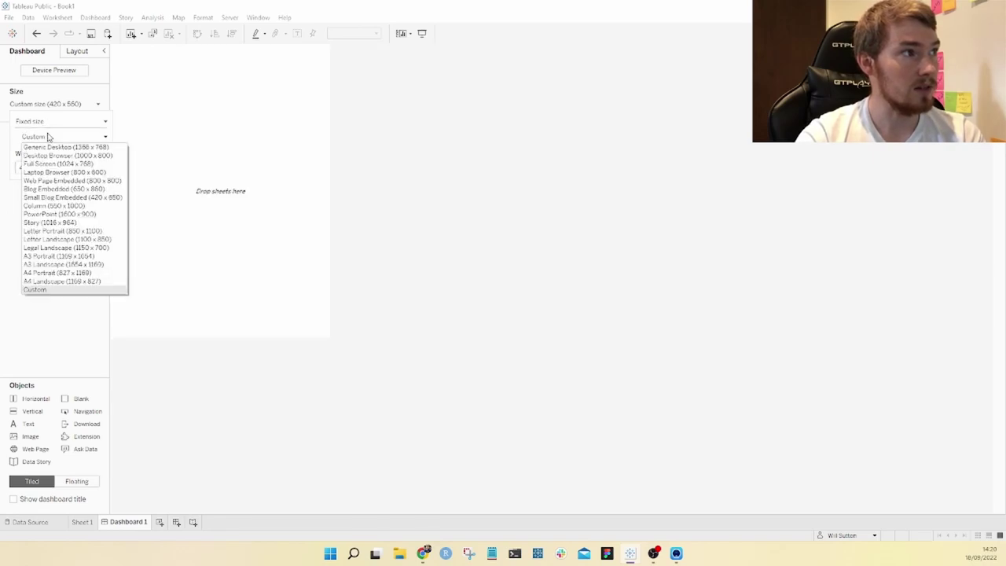
left_click(67, 214)
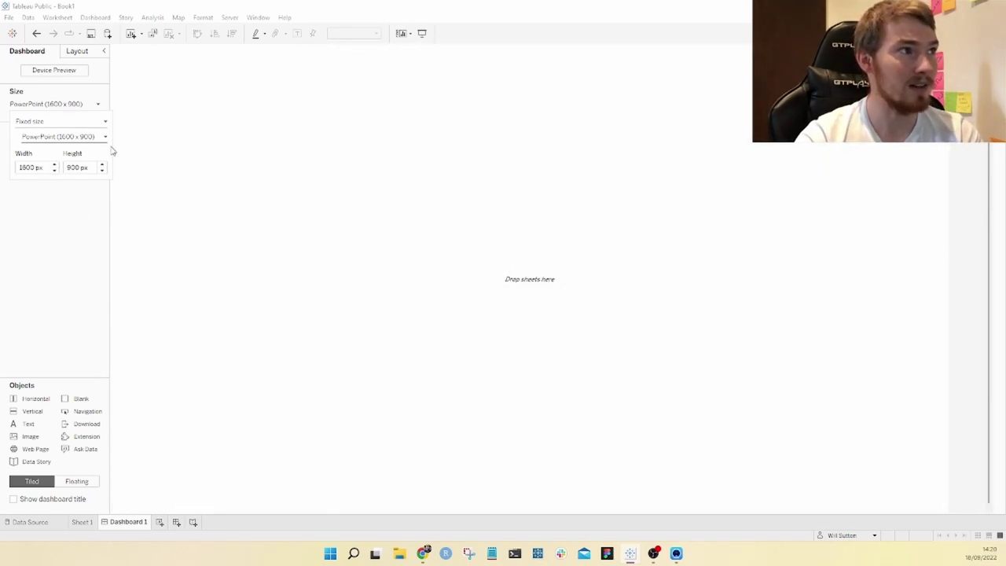
left_click(67, 312)
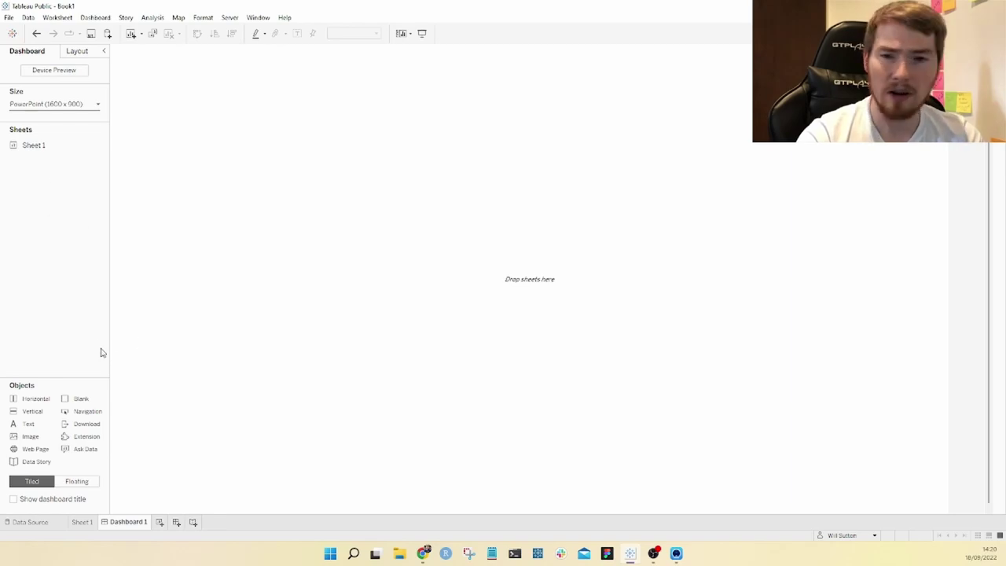
Step: Add Sheet 1 to the dashboard as a floating item with its title hidden
left_click(88, 483)
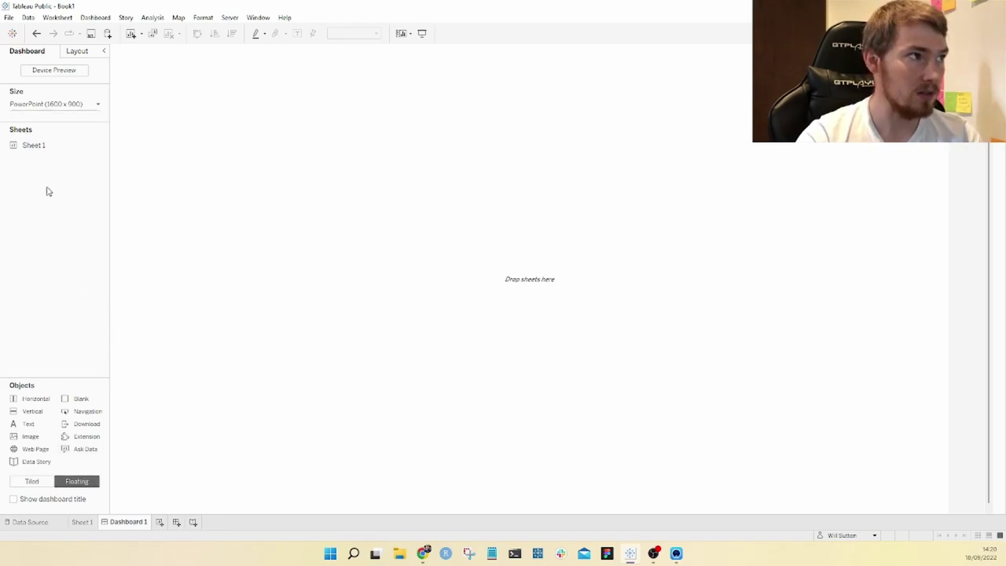
left_click_drag(39, 155, 305, 230)
right_click(347, 246)
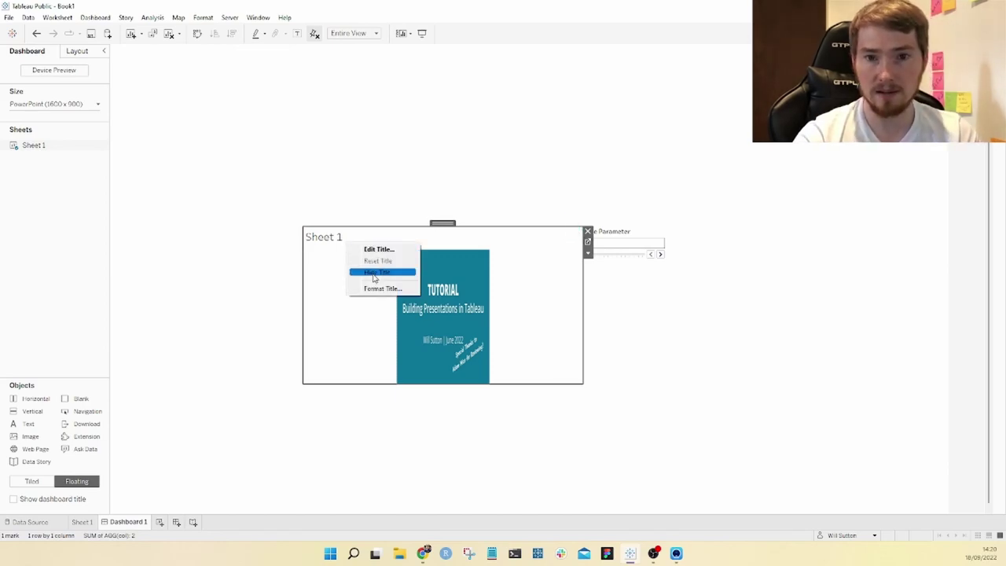
left_click(374, 273)
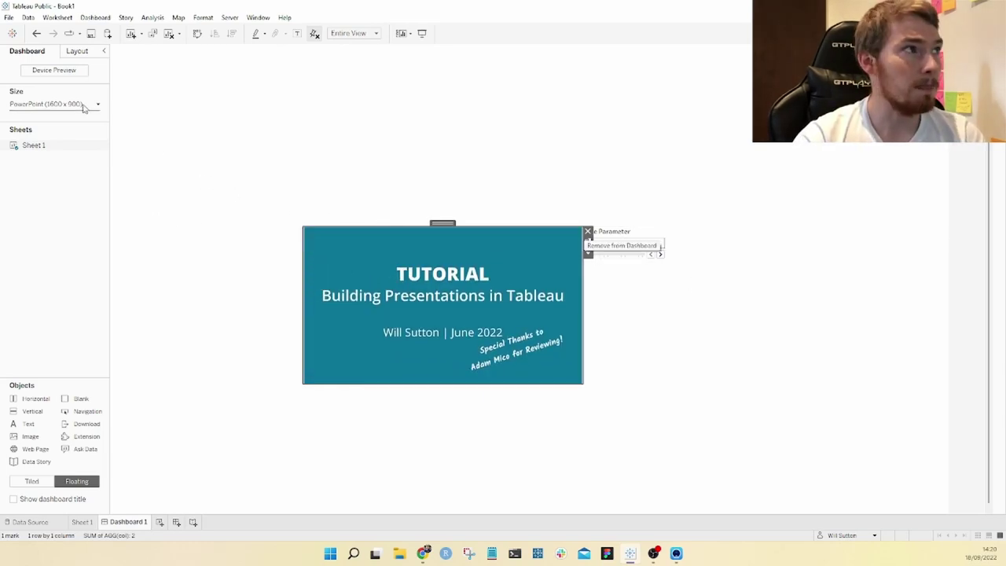
Step: Set Sheet 1's layout position to x 0, y 0 and its size to 1600 by 900
left_click(77, 53)
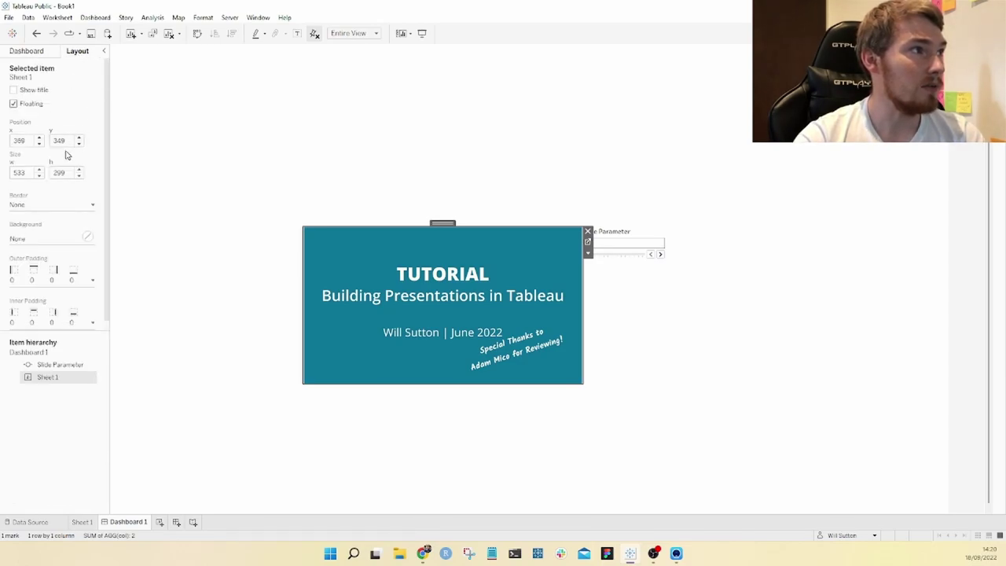
double_click(29, 141)
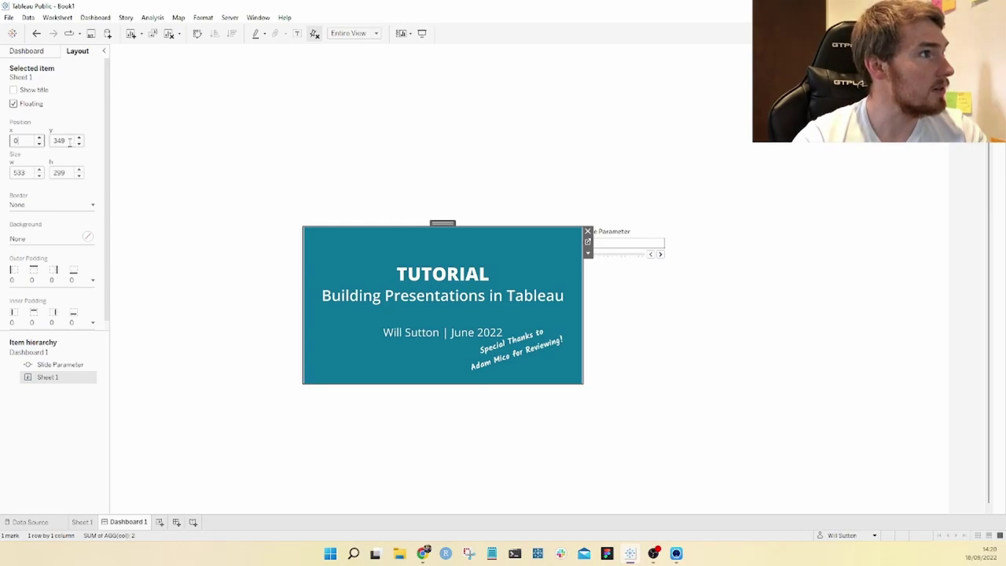
type("0")
key("Tab")
type("0")
double_click(32, 173)
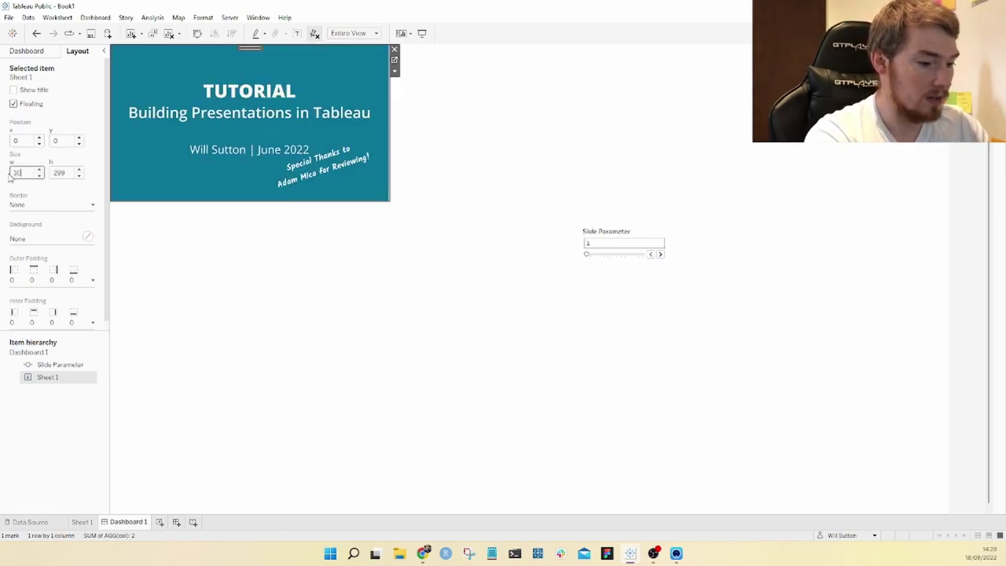
double_click(52, 174)
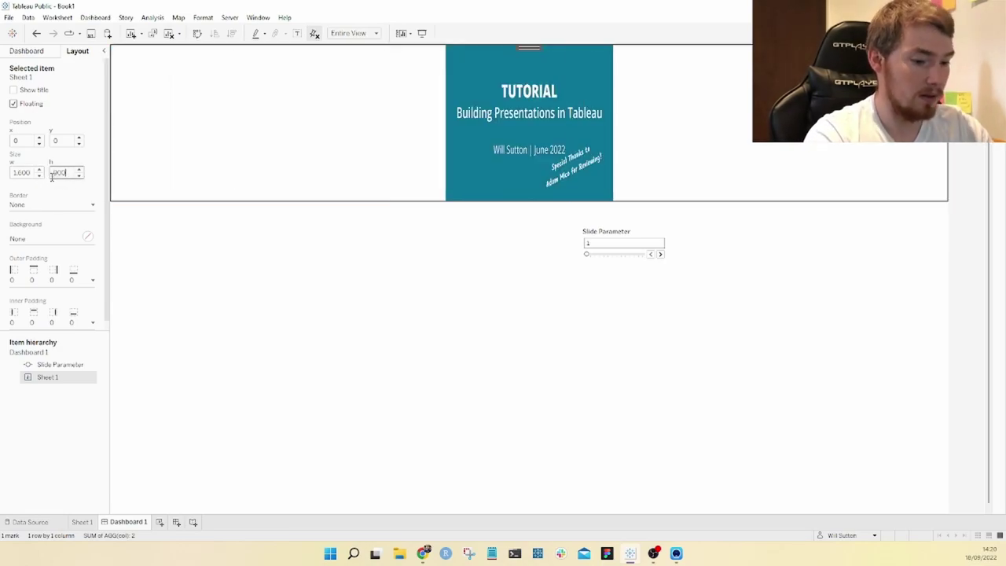
type("900")
key("Return")
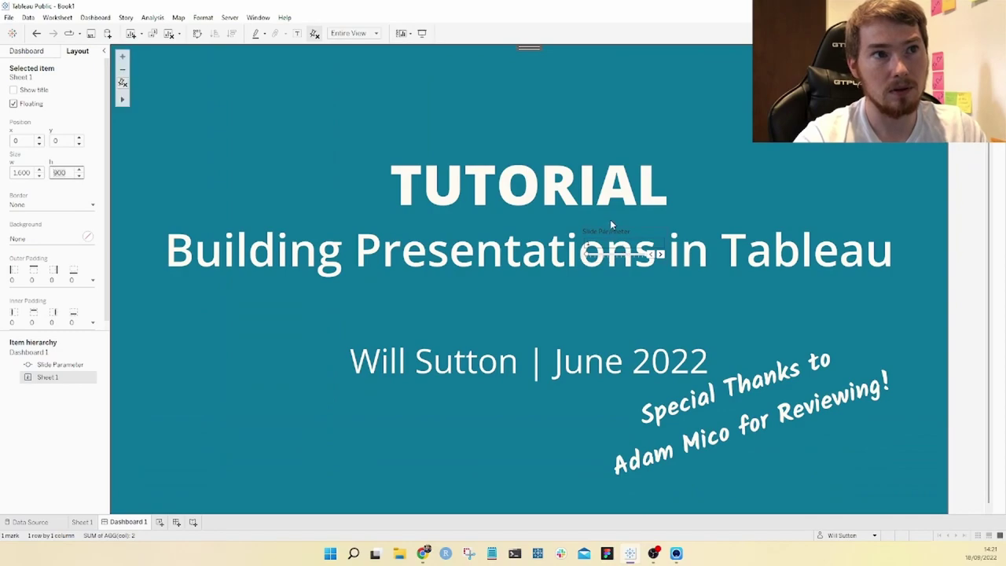
Step: Move the Slide Parameter control toward the top right and reset the slide view to fill the dashboard
left_click_drag(608, 229, 716, 132)
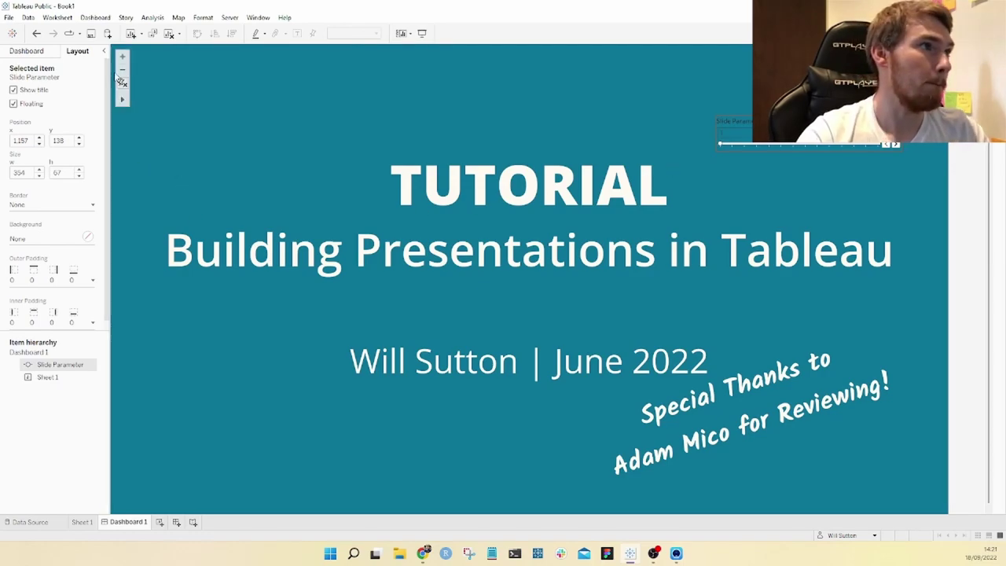
left_click(238, 135)
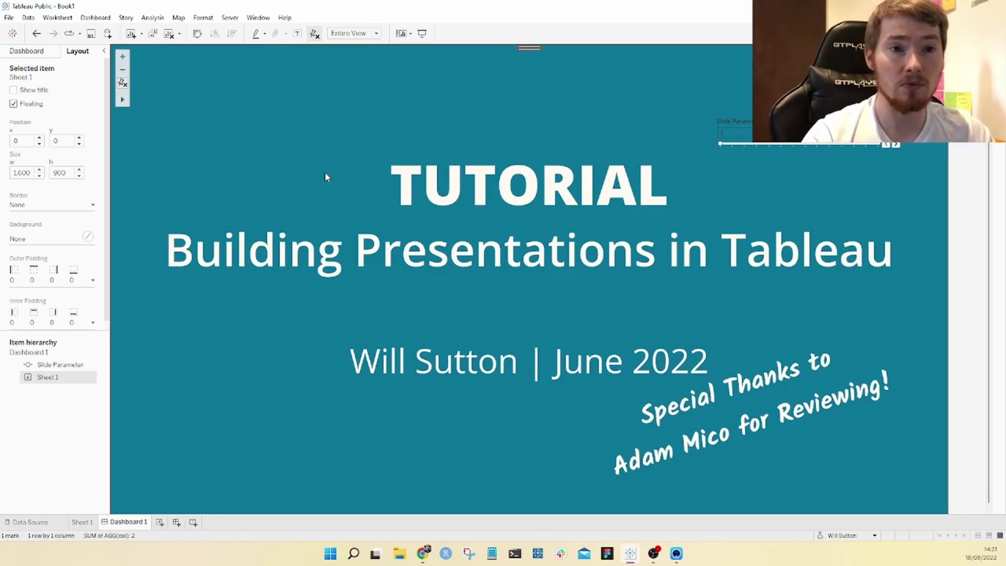
scroll(324, 176, "up", 2)
scroll(324, 177, "down", 4)
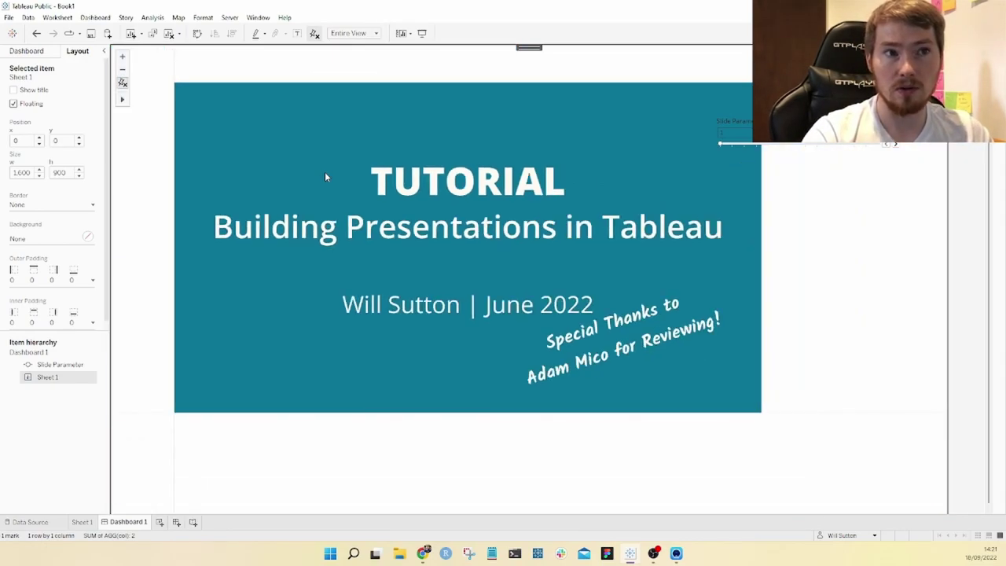
scroll(324, 177, "up", 3)
scroll(325, 177, "down", 3)
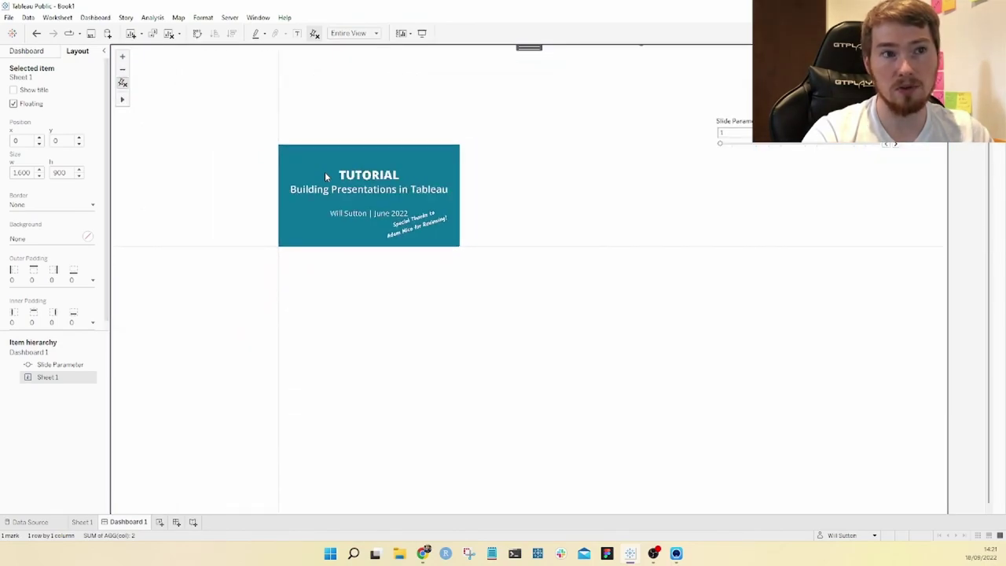
scroll(326, 176, "down", 1)
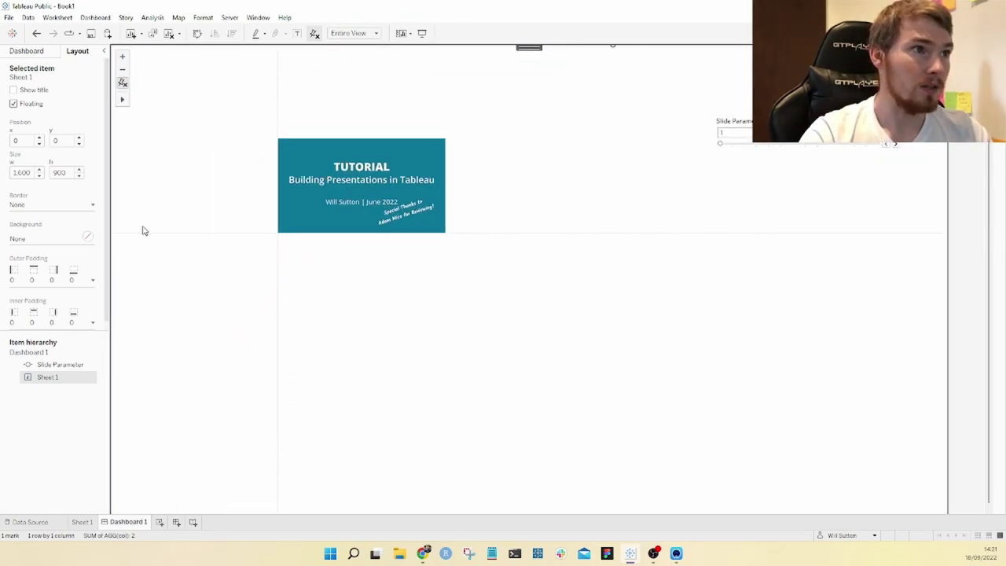
left_click(123, 82)
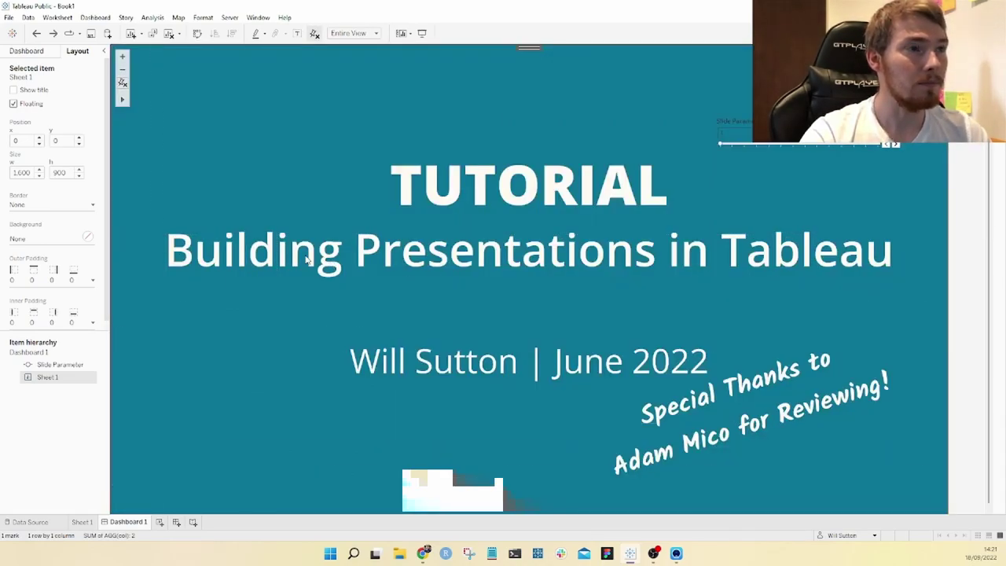
Step: Turn off Allow Pan and Zoom, Show View Toolbar and Show Layer Control in Map Options
left_click(178, 17)
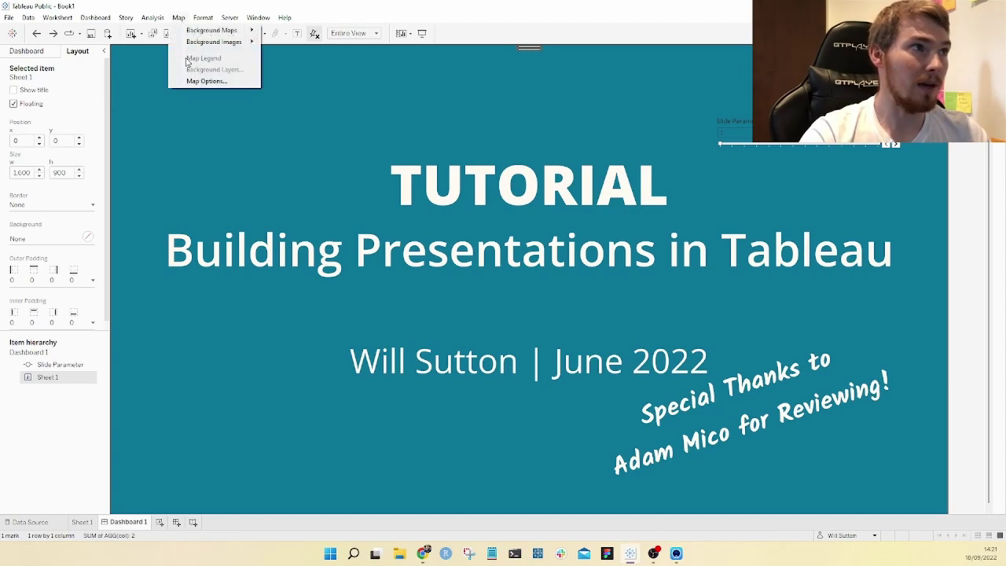
left_click(201, 82)
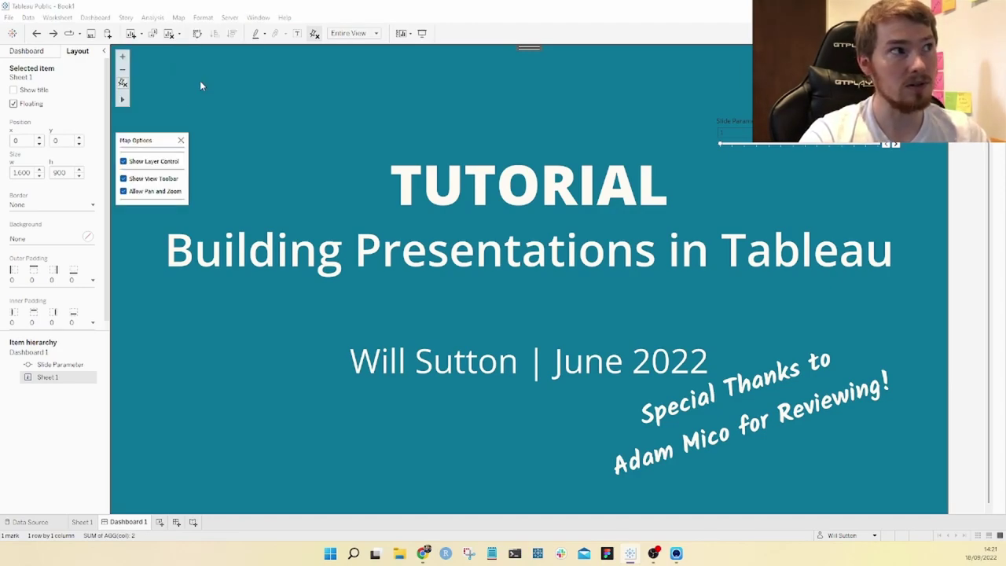
left_click(123, 190)
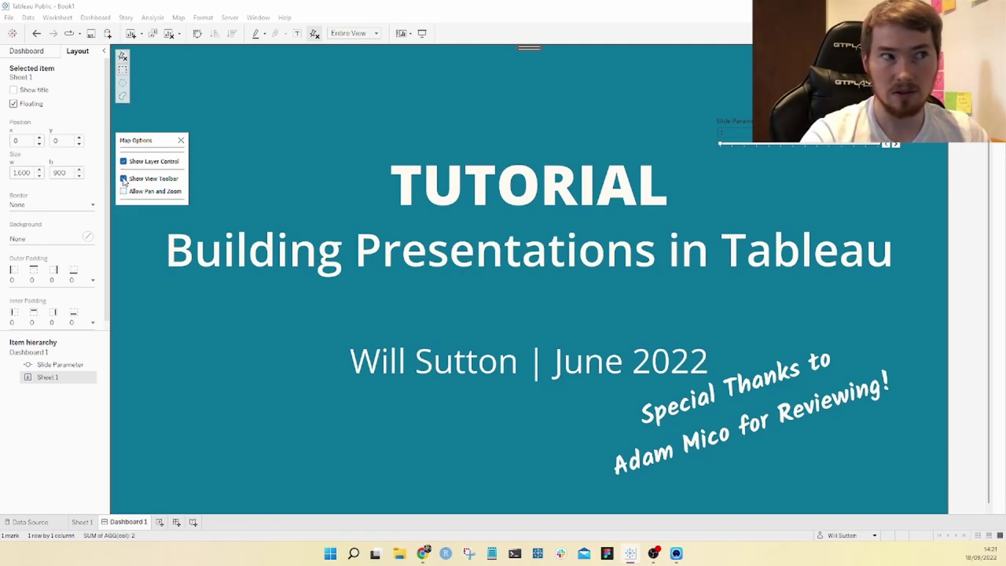
left_click(124, 179)
left_click(123, 161)
left_click(181, 140)
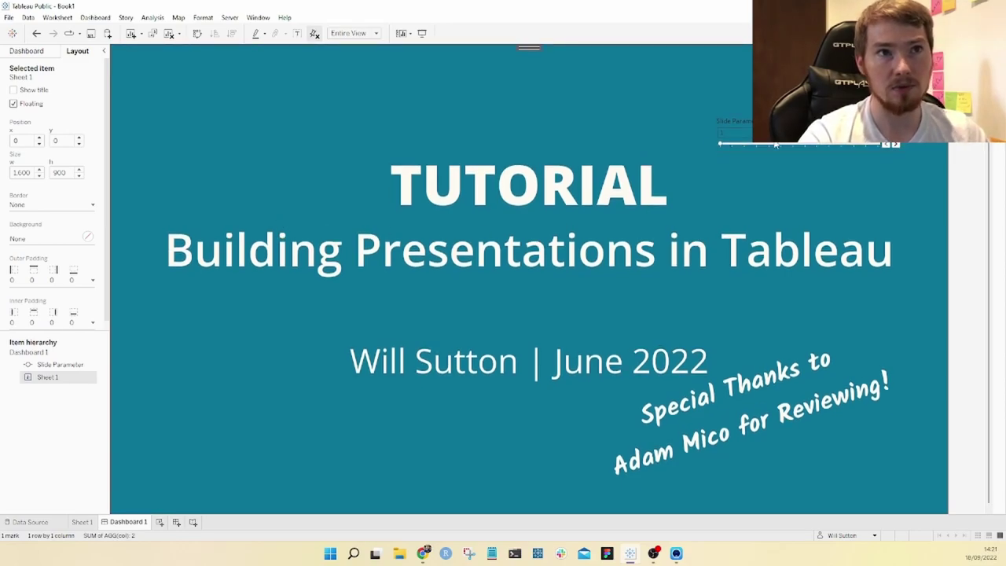
Step: Step the Slide Parameter forward two slides, then back to the TUTORIAL title slide
left_click(898, 146)
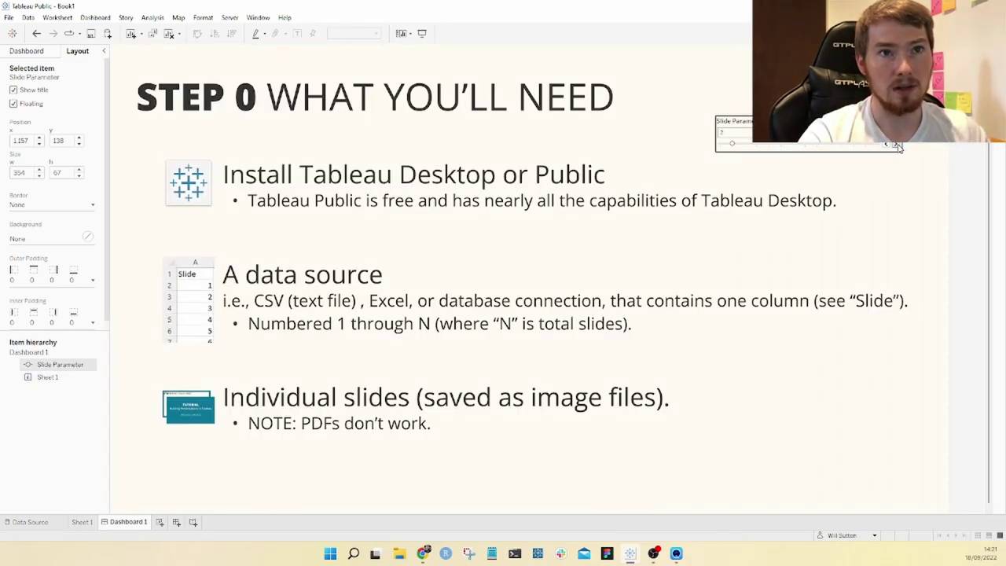
left_click(896, 147)
left_click(885, 145)
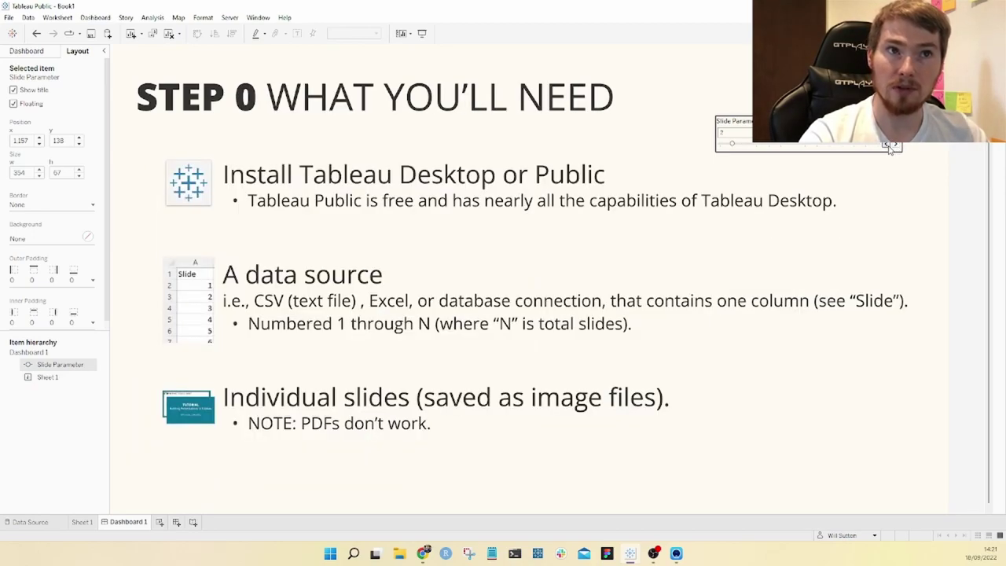
left_click(885, 145)
Step: Move the Slide Parameter control to the lower right and advance to the STEP 1 slide
left_click_drag(809, 115, 835, 457)
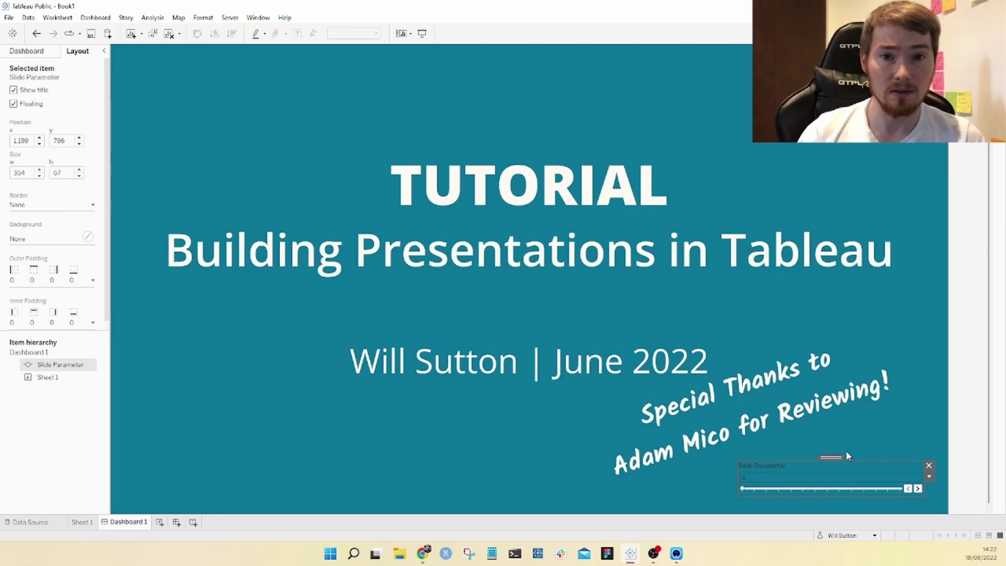
left_click(917, 489)
left_click(917, 489)
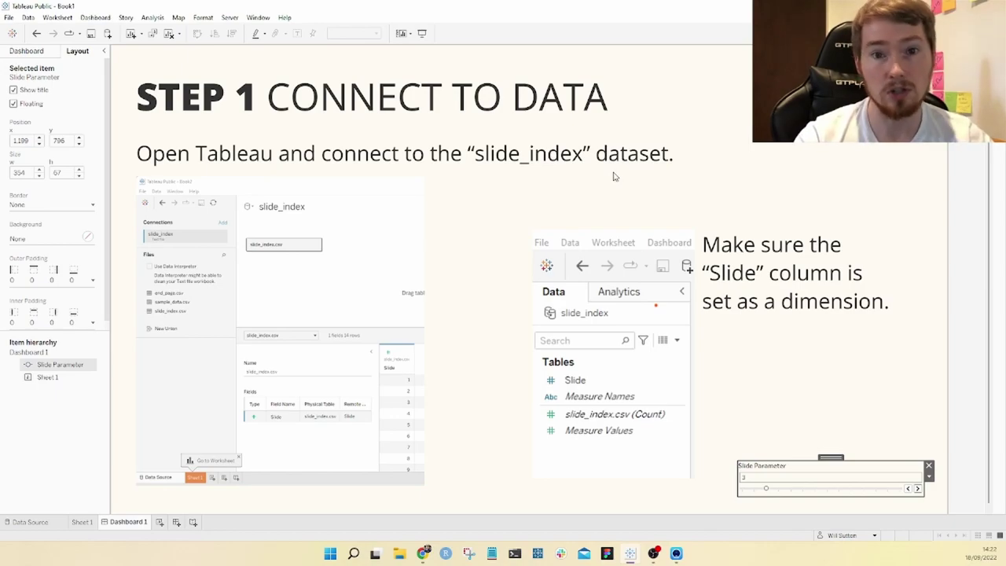
Step: Create Sheet 2 and add sample_data as a new text-file data source
left_click(158, 523)
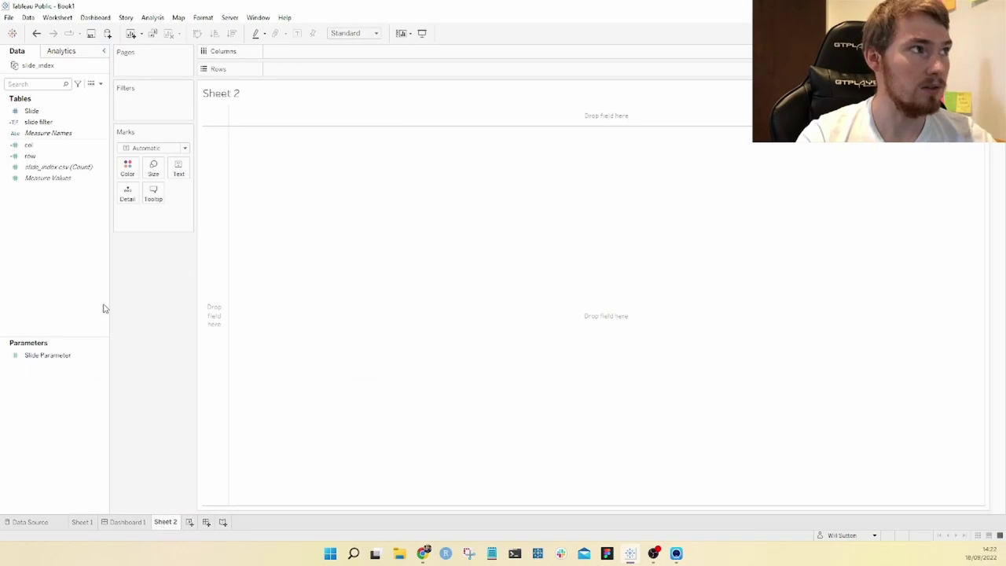
left_click(30, 17)
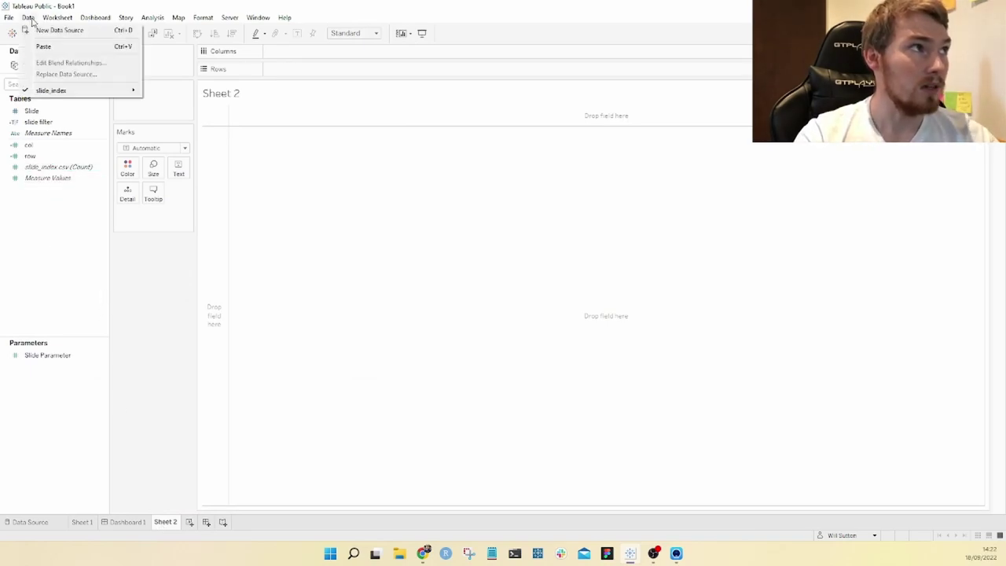
left_click(38, 30)
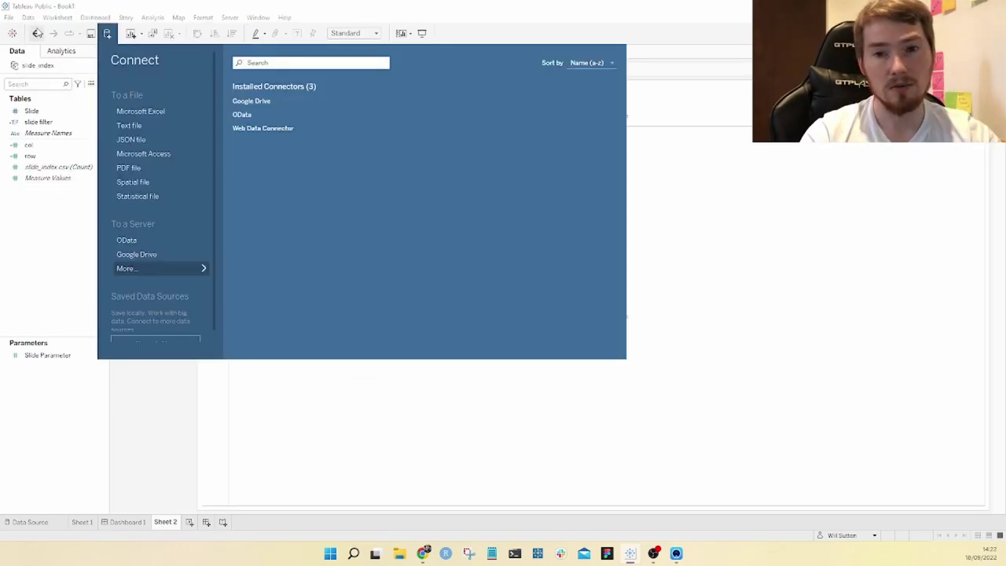
left_click(121, 126)
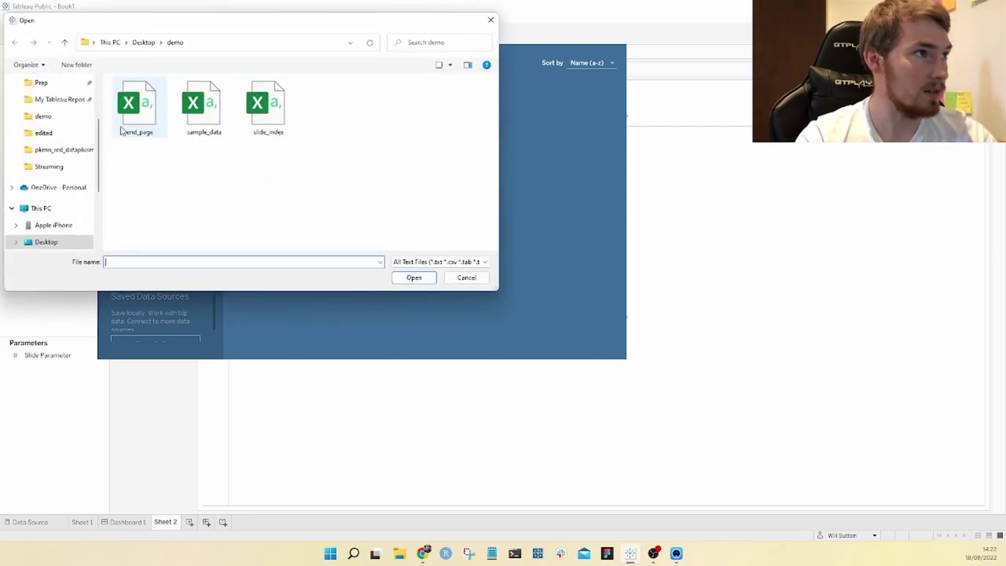
left_click(201, 122)
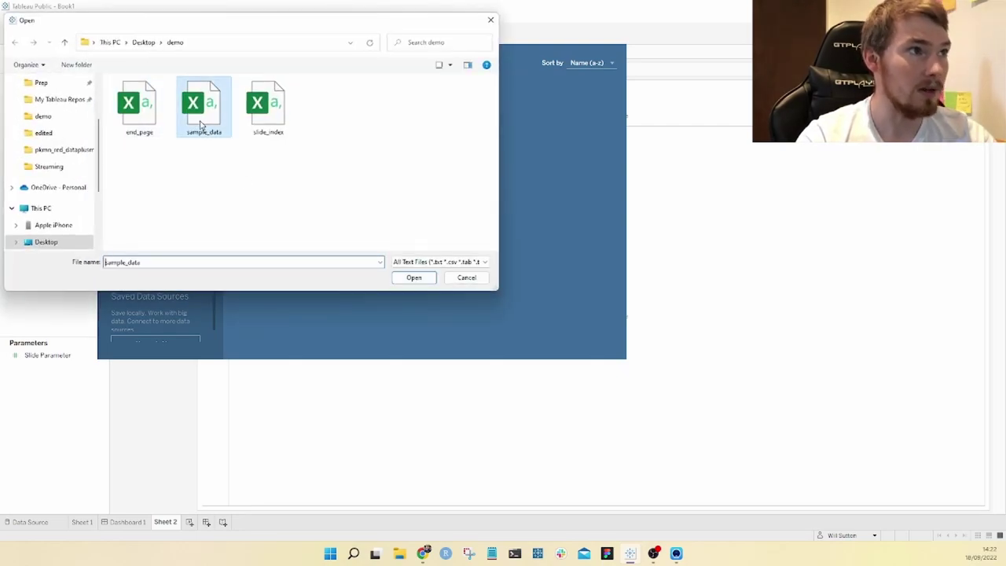
left_click(407, 278)
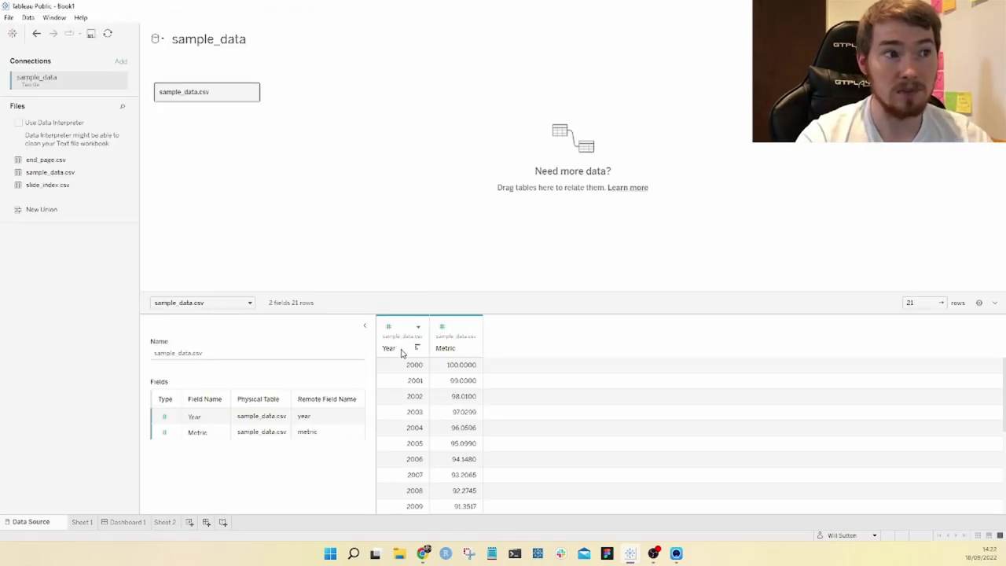
left_click(163, 525)
Step: Put Year on Columns and Metric on Rows, giving a SUM(Metric) by Year line chart
left_click(37, 123)
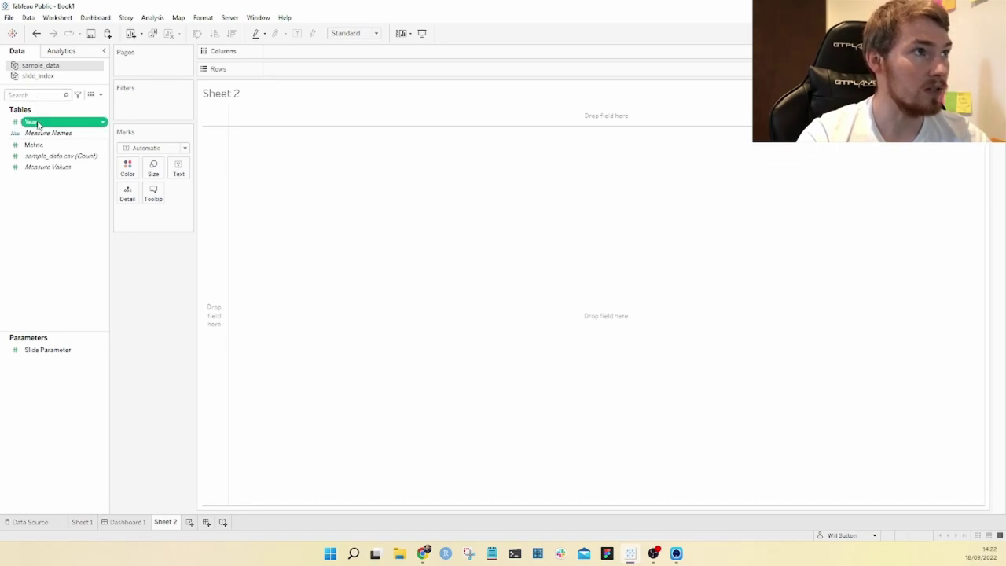
double_click(37, 123)
left_click(39, 146)
double_click(41, 151)
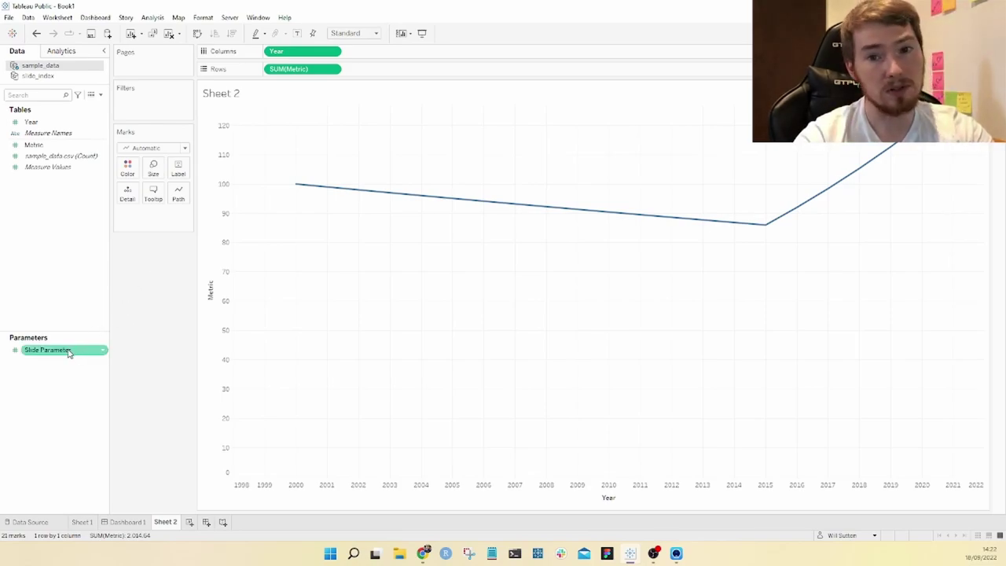
Step: Place the Sheet 2 chart as a floating view at Dashboard 1's top right
left_click(126, 522)
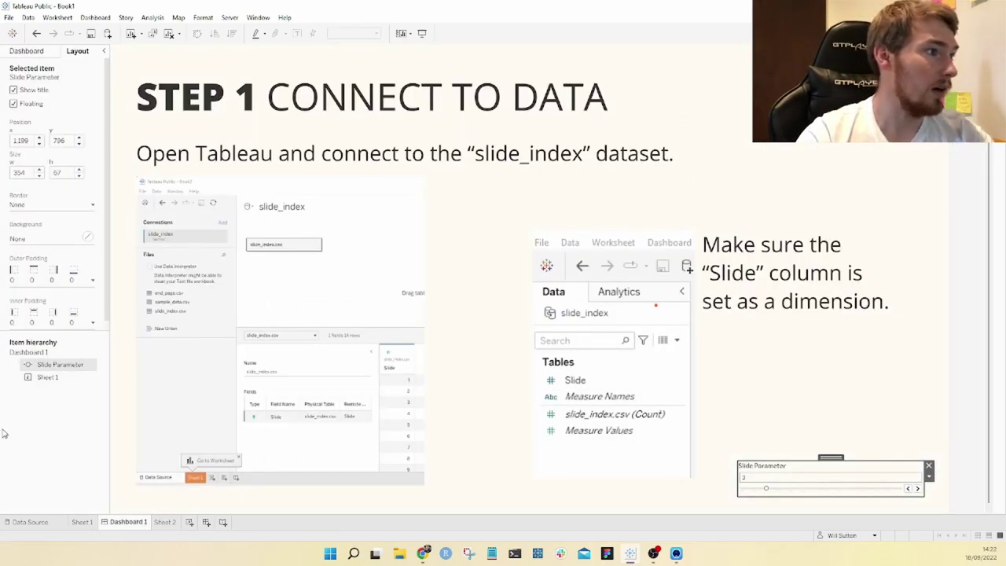
left_click(27, 50)
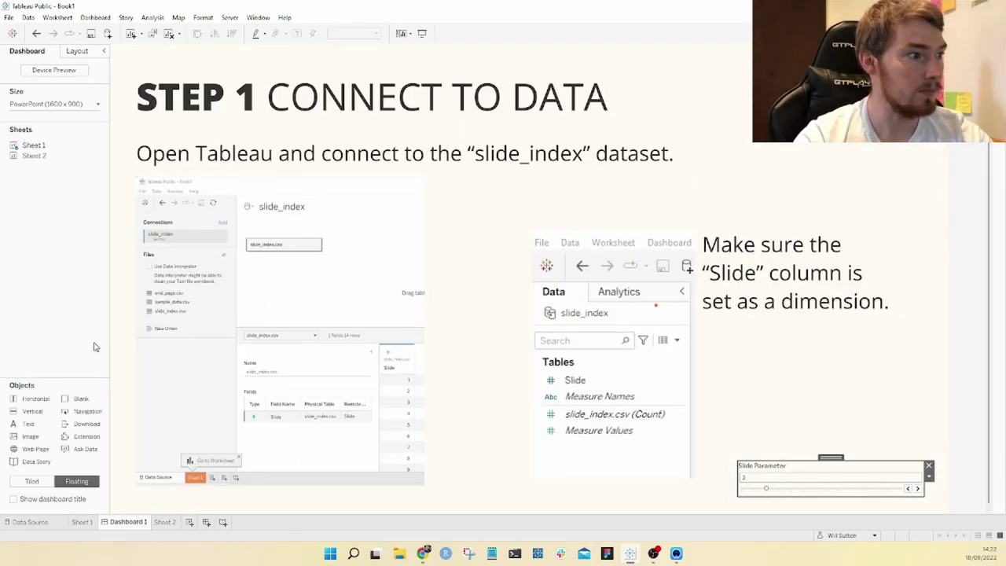
left_click_drag(39, 155, 668, 74)
left_click(871, 495)
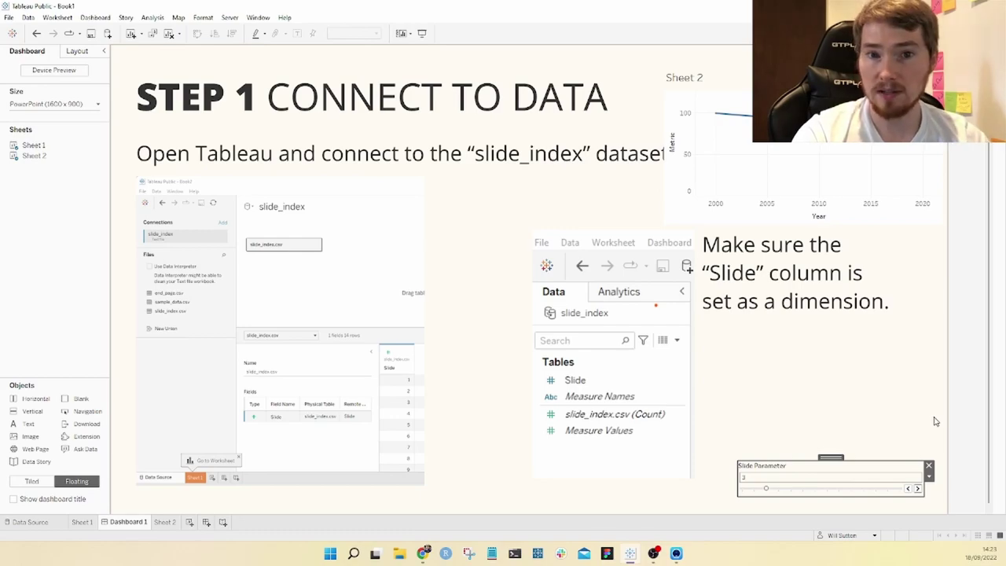
Step: Step back to the TUTORIAL slide and forward to STEP 1, then go to the Sheet 2 worksheet
left_click(908, 488)
left_click(908, 488)
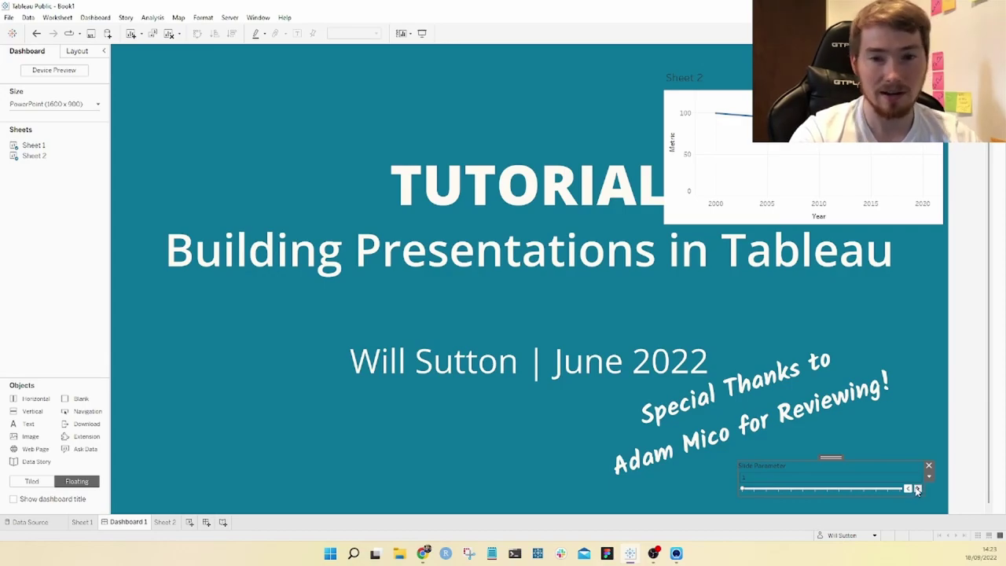
left_click(916, 488)
left_click(916, 488)
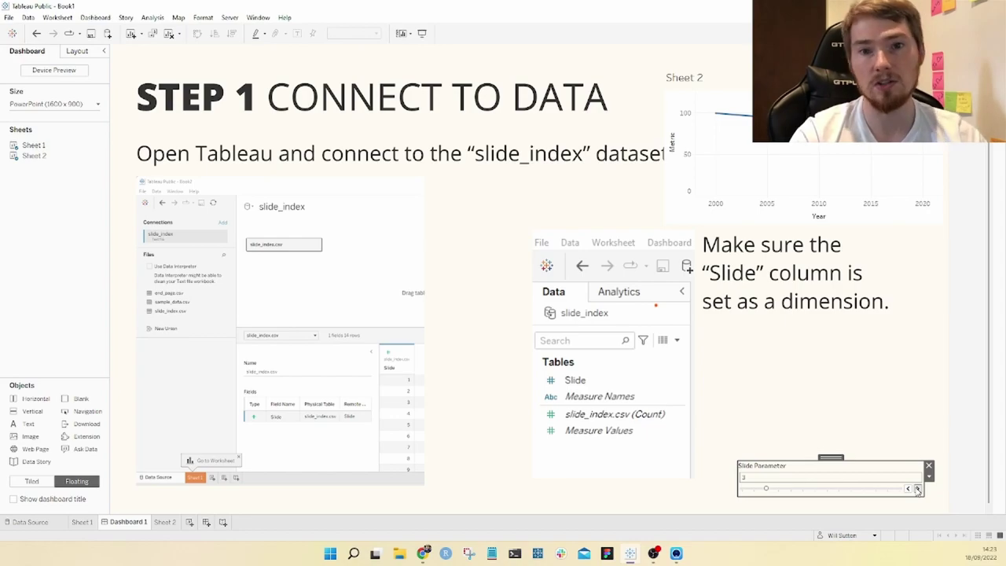
left_click(865, 118)
left_click(935, 72)
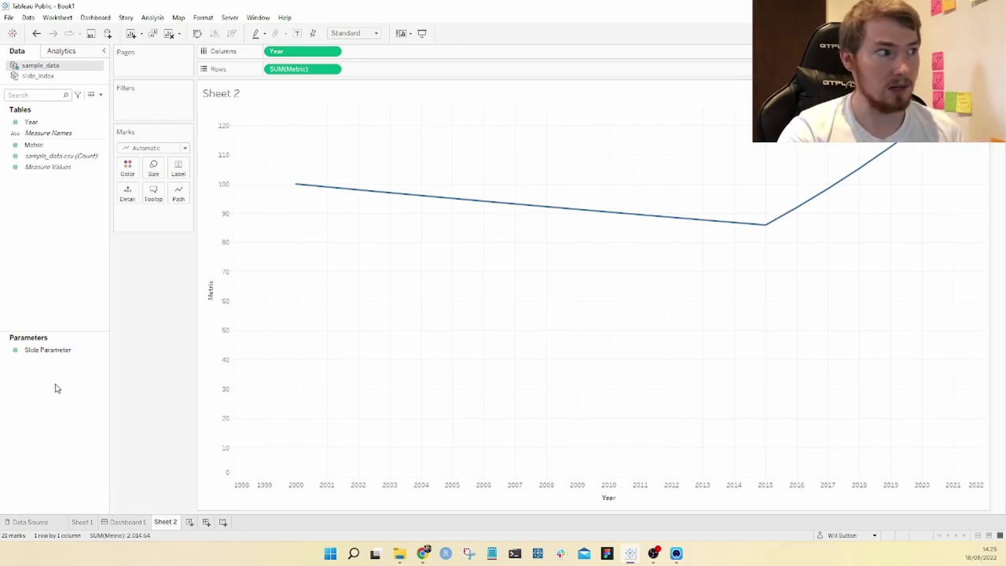
Step: Create a 'sheet selector' calculation from the Slide Parameter and filter Sheet 2 to True
right_click(59, 353)
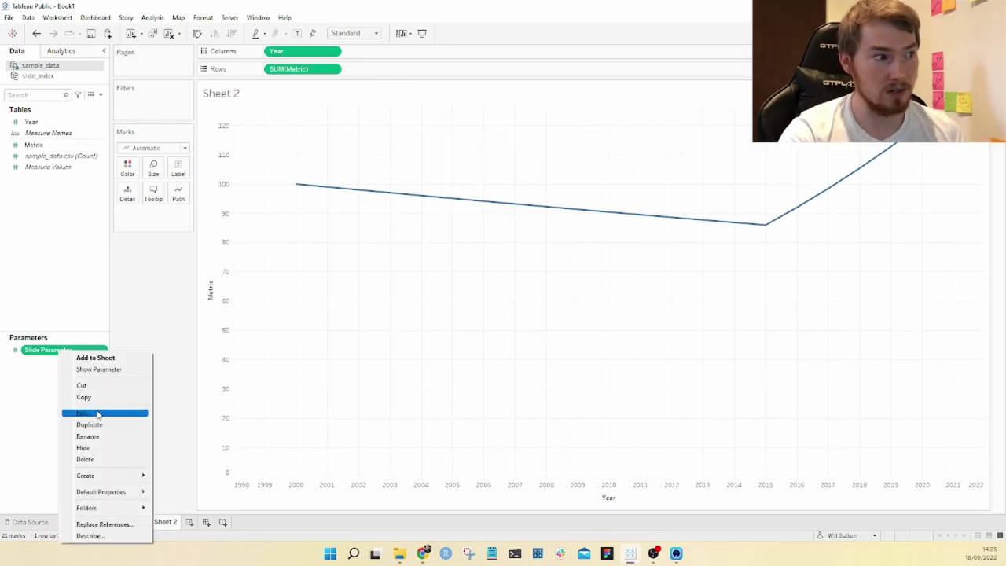
mouse_move(110, 475)
left_click(168, 475)
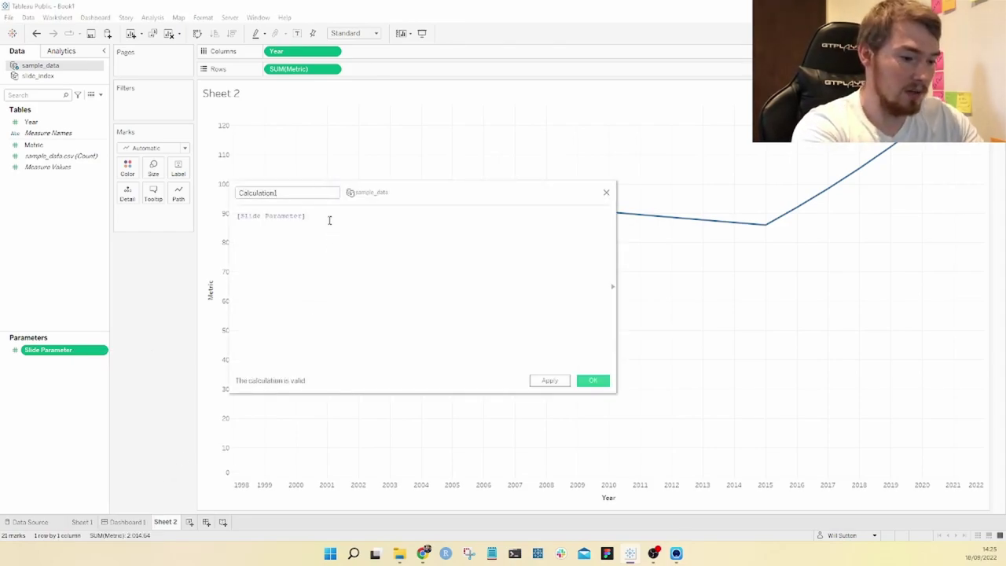
type("+3")
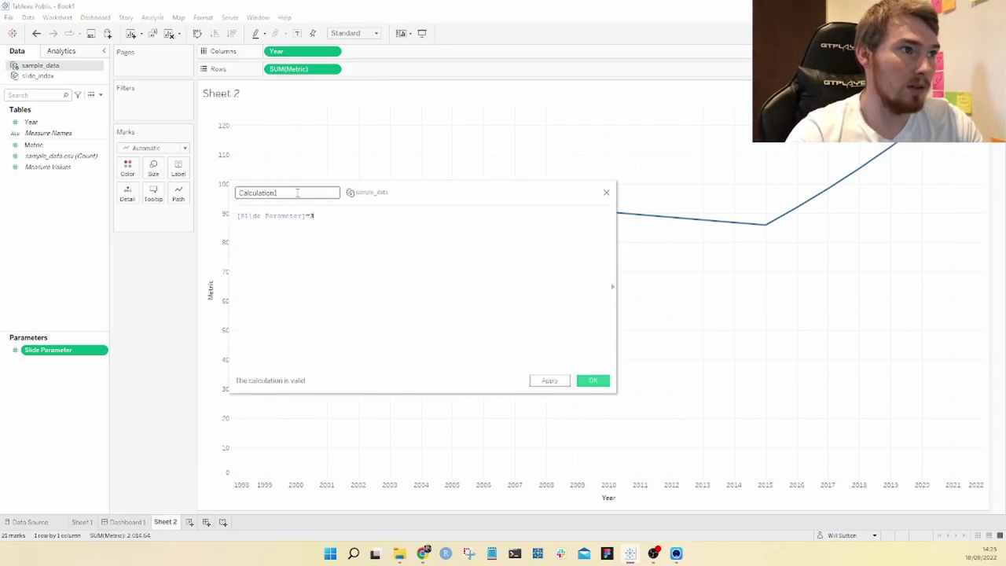
left_click_drag(297, 193, 210, 199)
type("sheet")
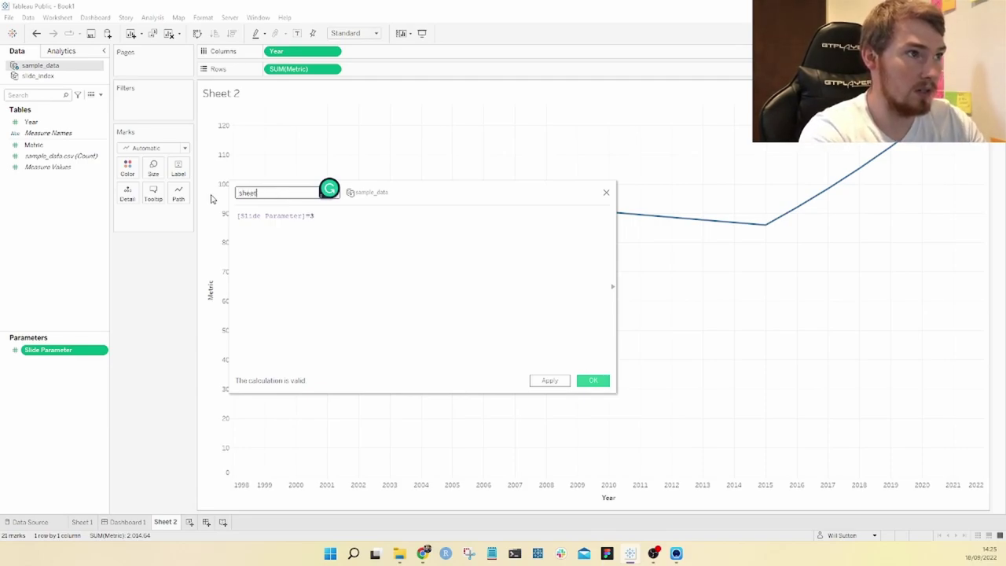
type(" selector")
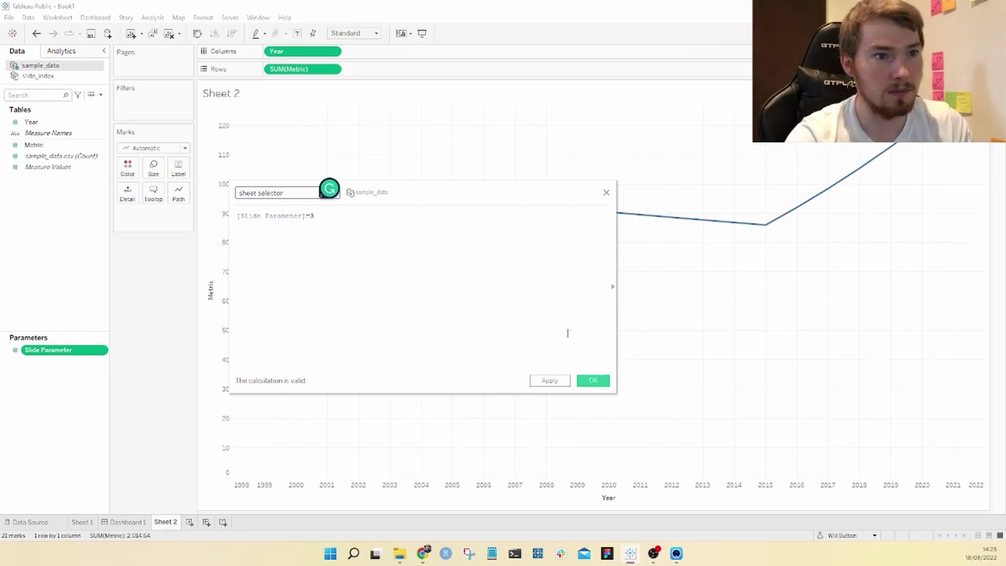
left_click(594, 381)
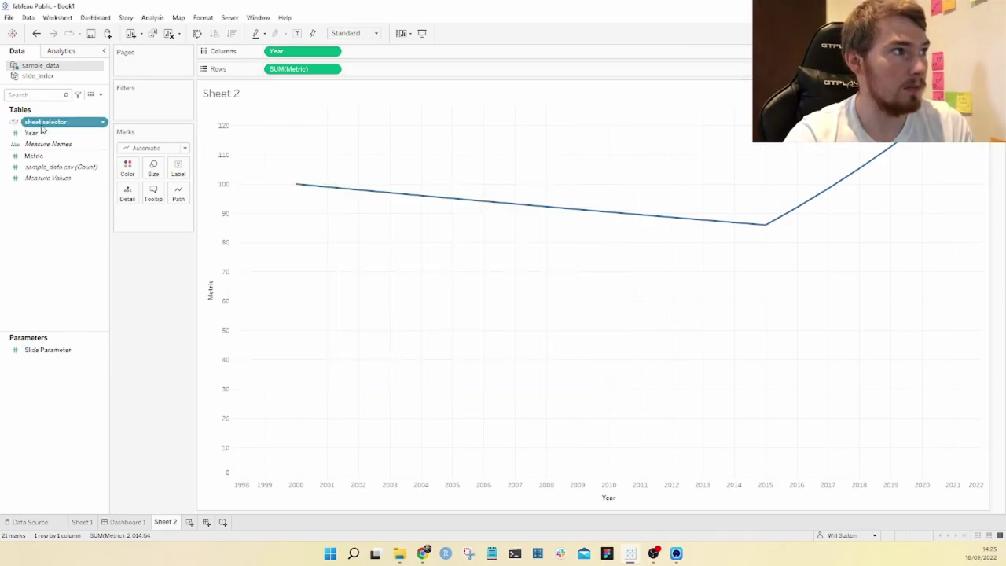
left_click_drag(44, 123, 135, 112)
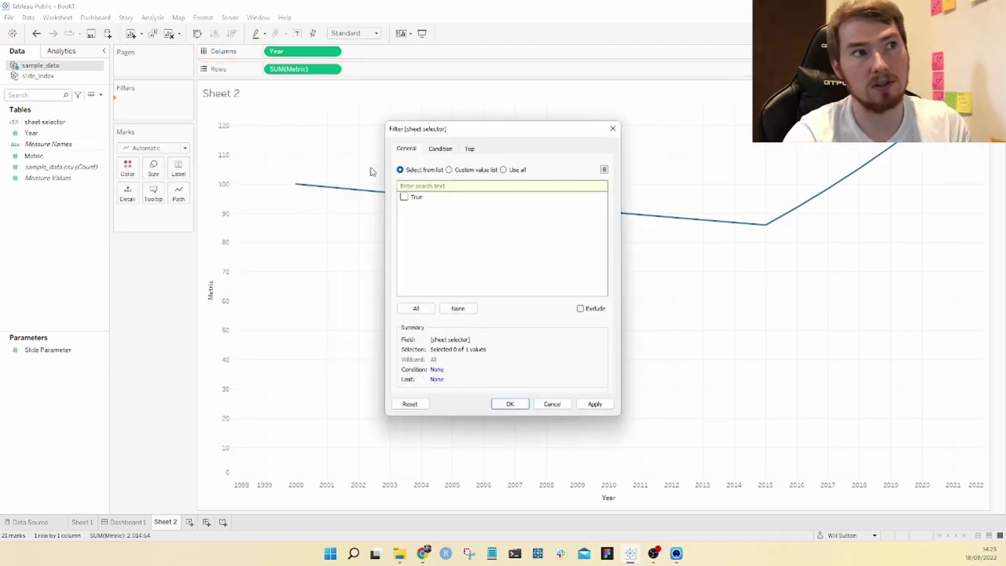
left_click(510, 403)
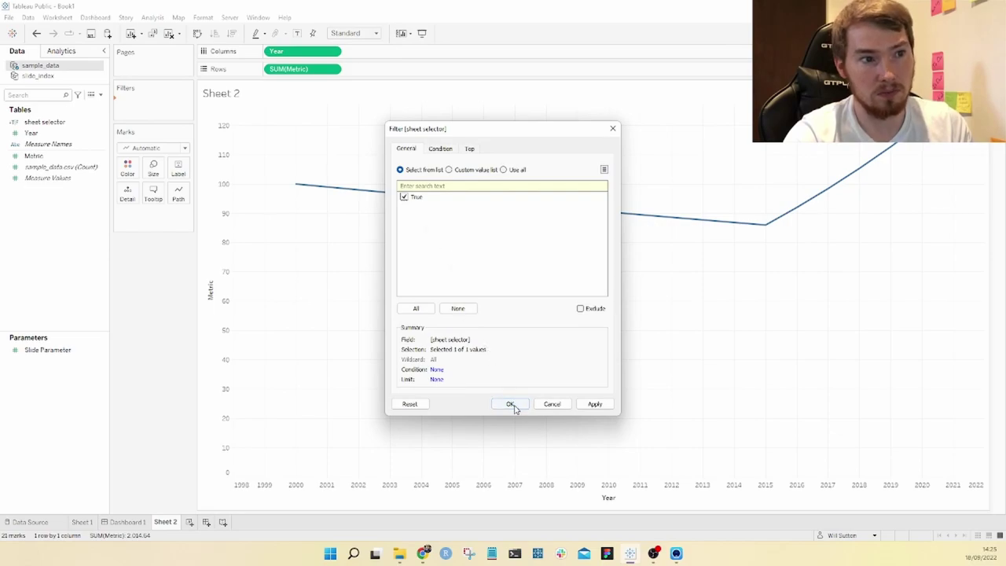
Step: On Dashboard 1, step between the STEP 0 and STEP 1 slides, then open Sheet 2 from its chart
left_click(127, 521)
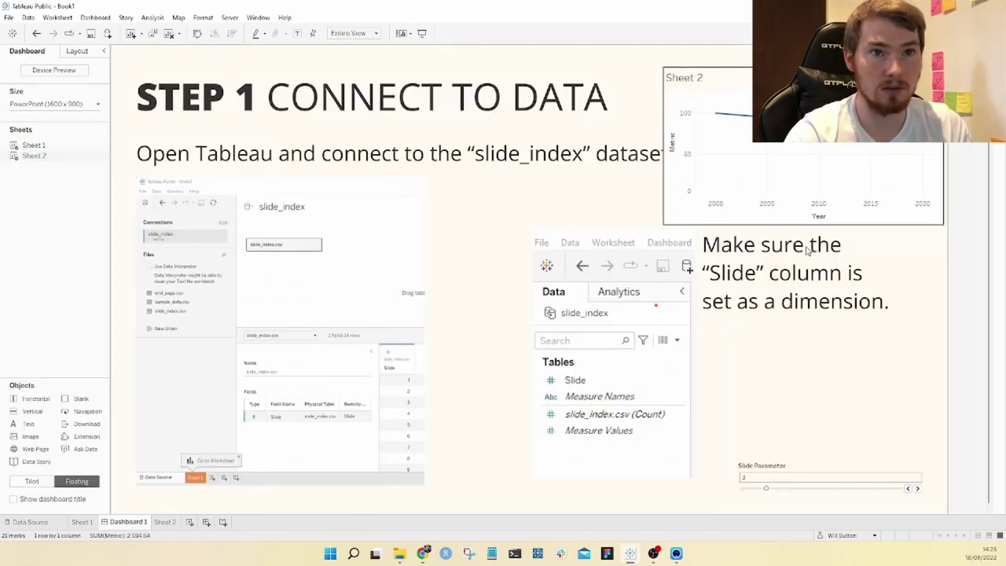
left_click(917, 488)
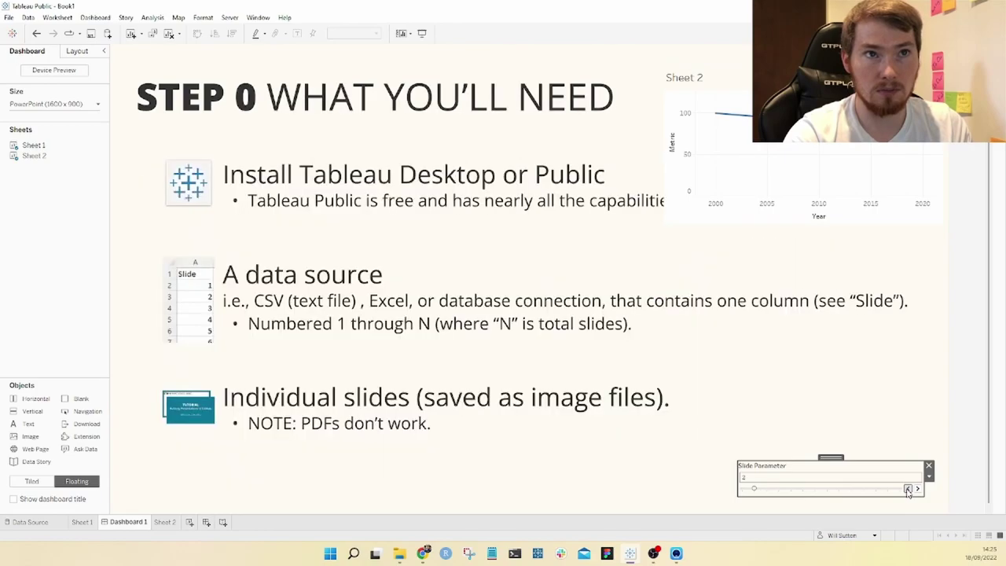
left_click(916, 488)
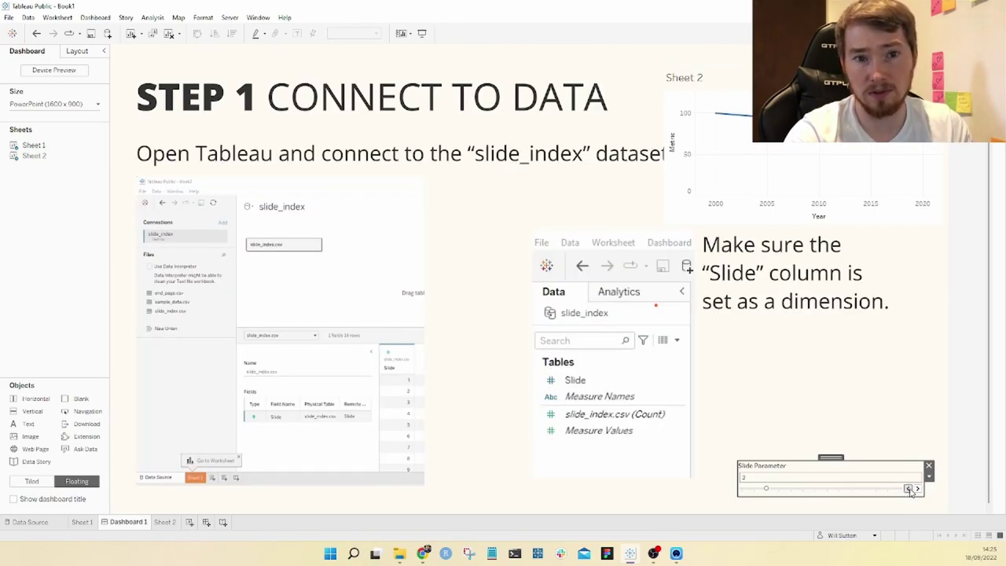
left_click(908, 489)
left_click(801, 181)
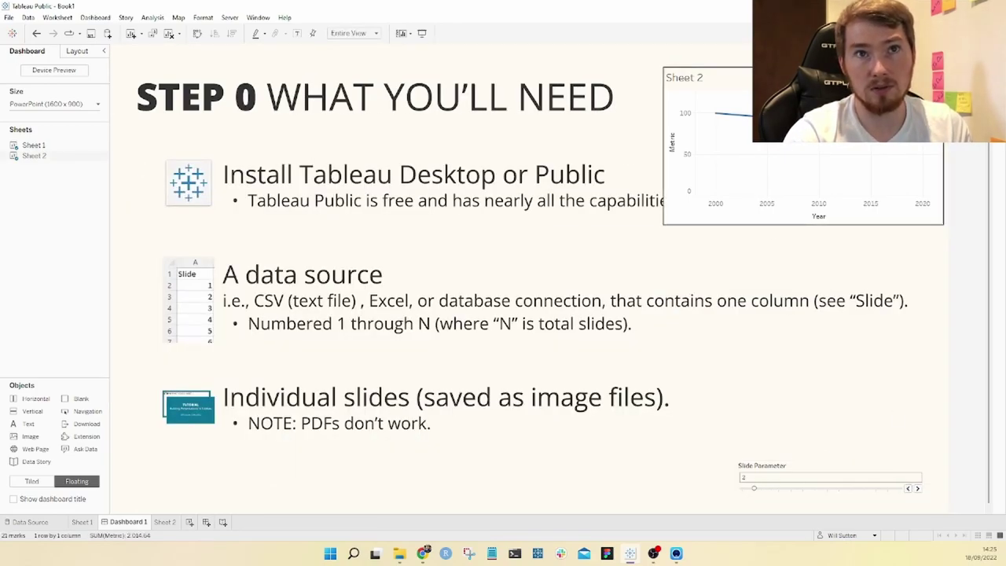
left_click(948, 87)
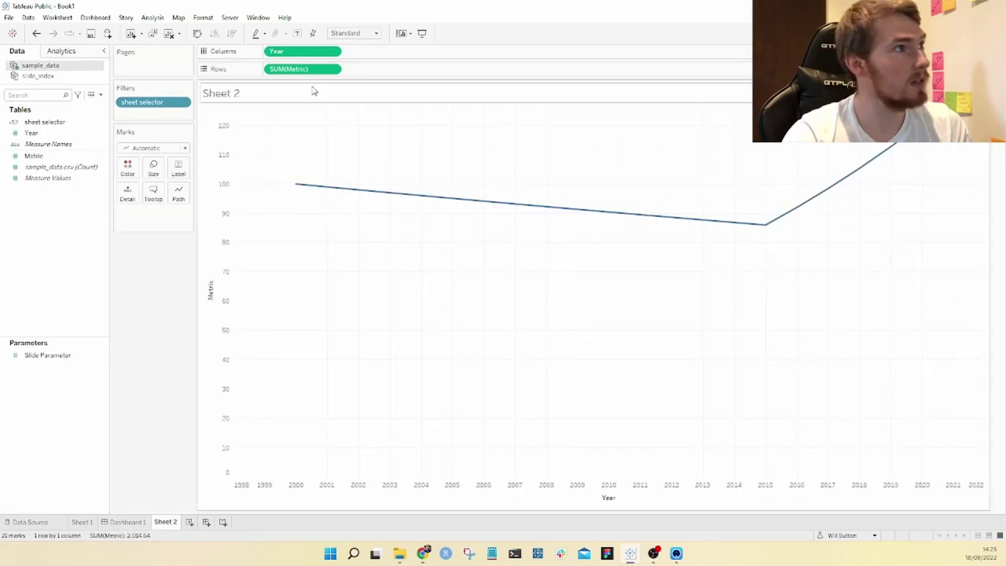
Step: Change the sheet selector filter to a custom value list containing True
left_click(181, 102)
left_click(180, 117)
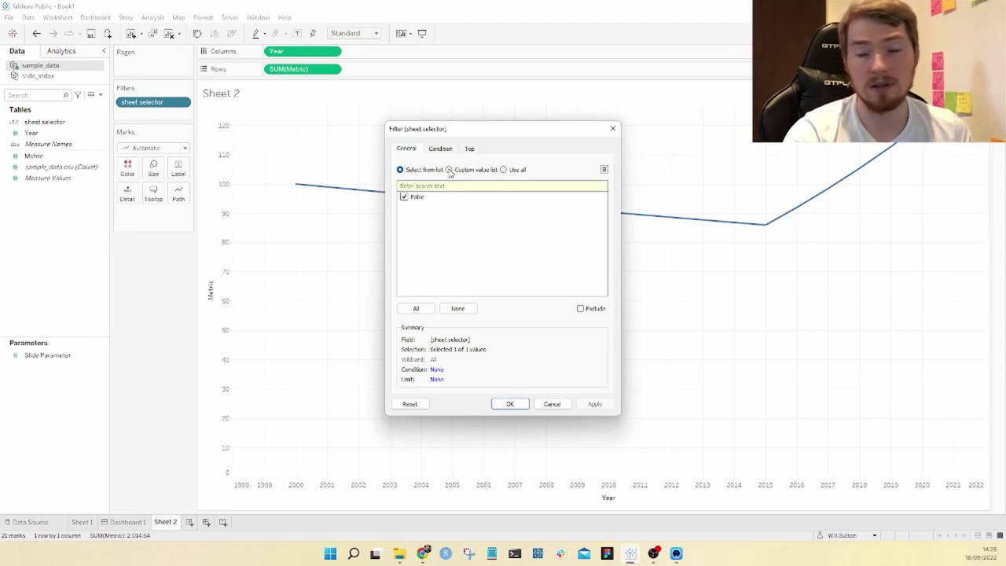
left_click(449, 169)
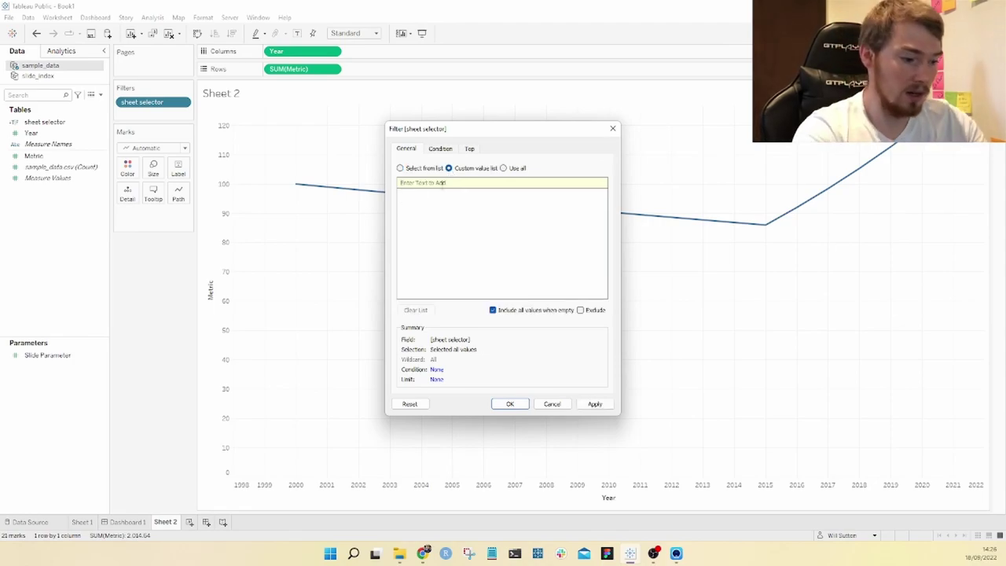
left_click(442, 182)
type("True")
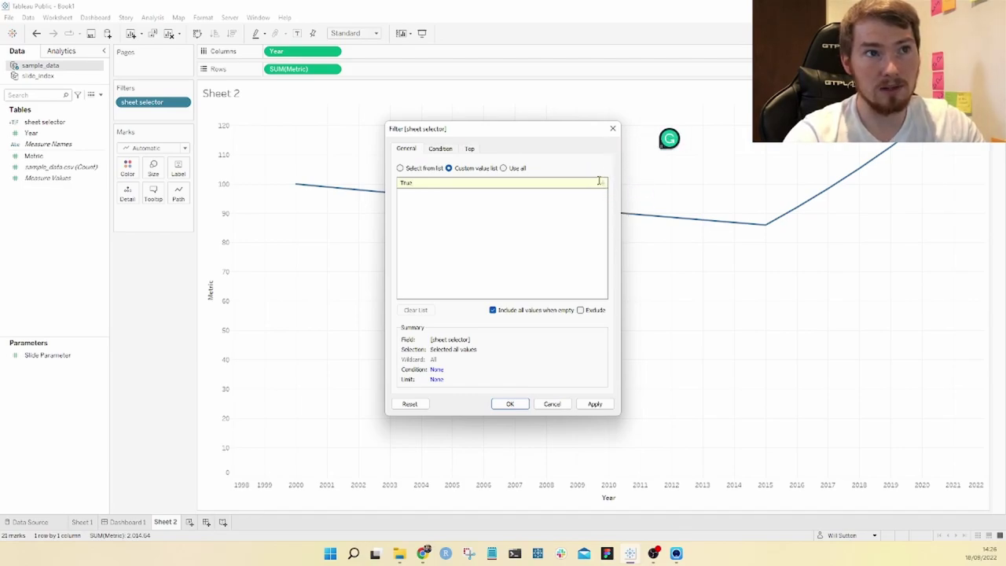
left_click(605, 184)
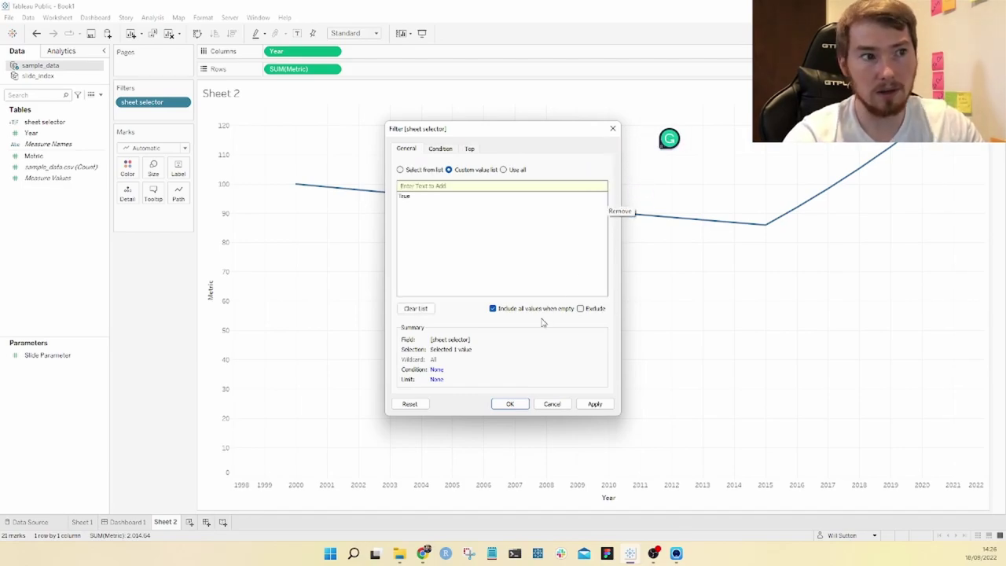
left_click(511, 403)
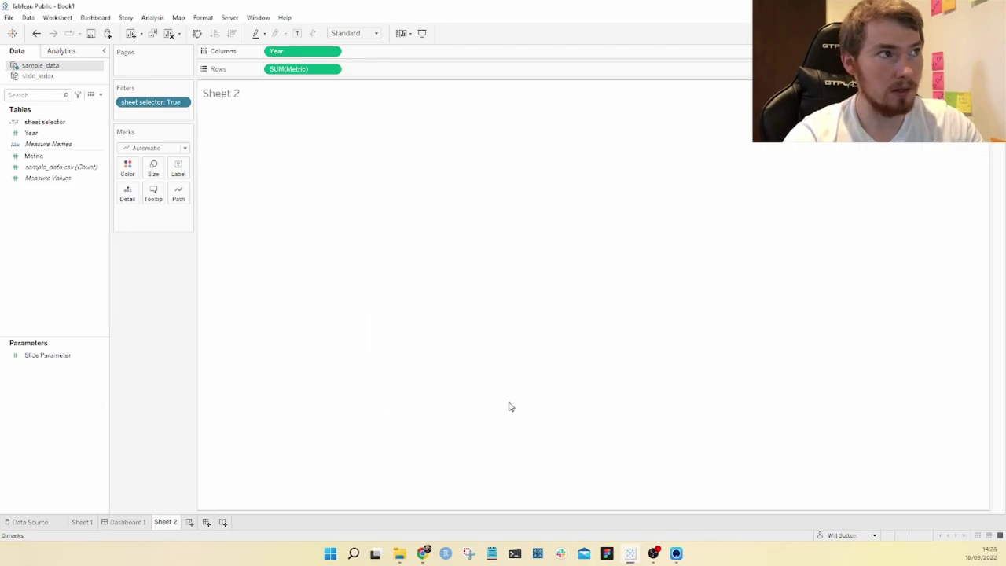
Step: On Dashboard 1, step between the STEP 0 and STEP 1 slides and hide the Sheet 2 chart's title
left_click(138, 522)
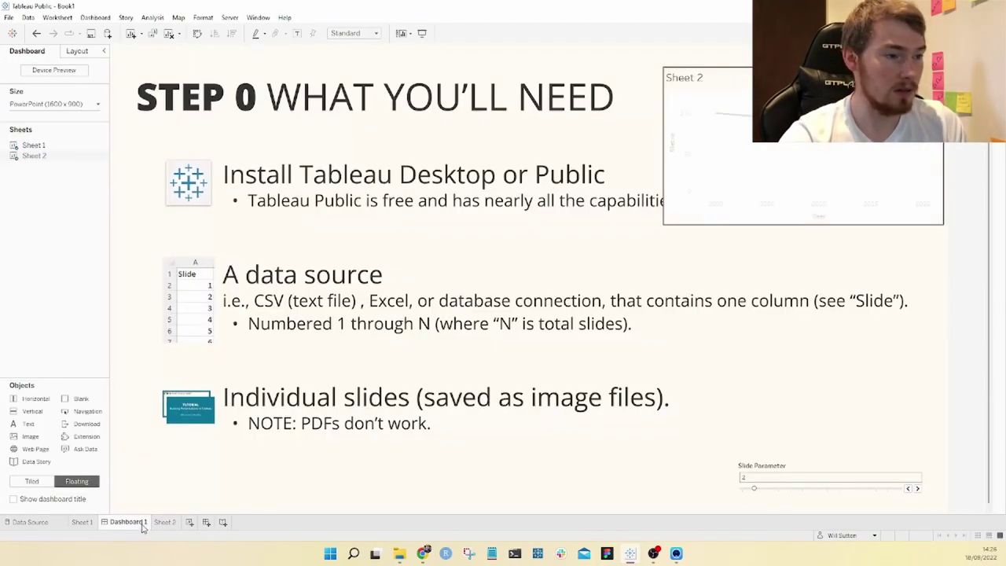
left_click(917, 488)
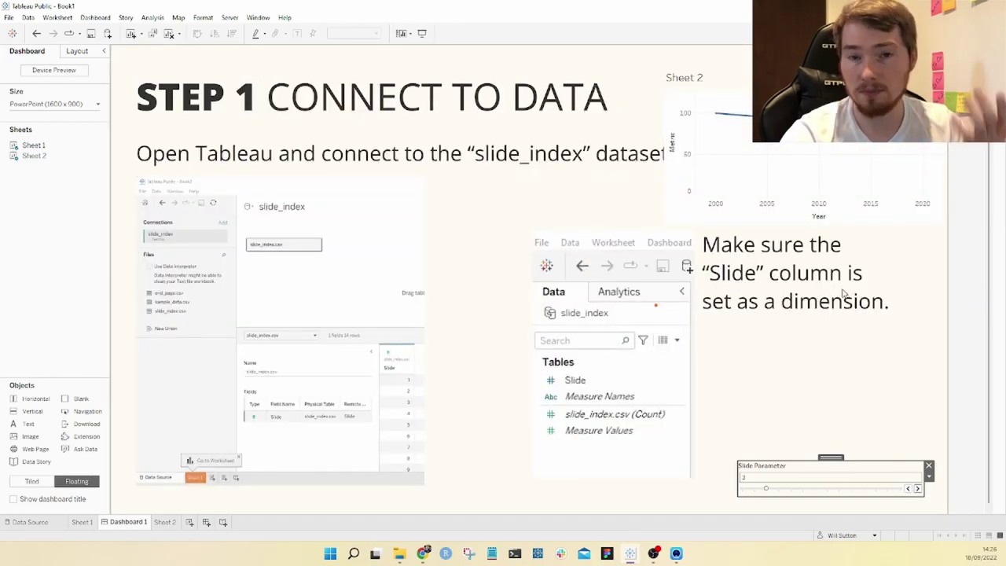
left_click(908, 488)
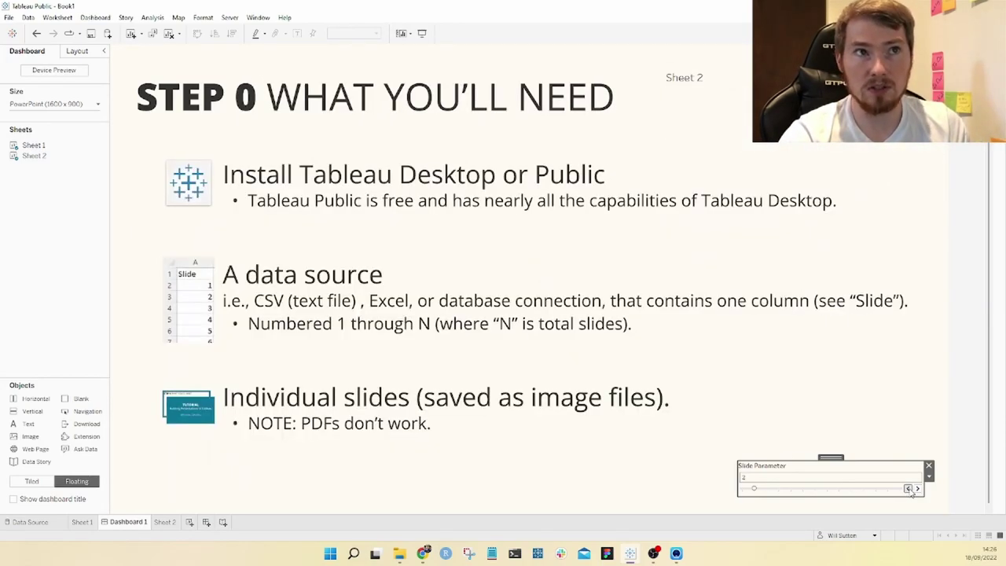
left_click(917, 488)
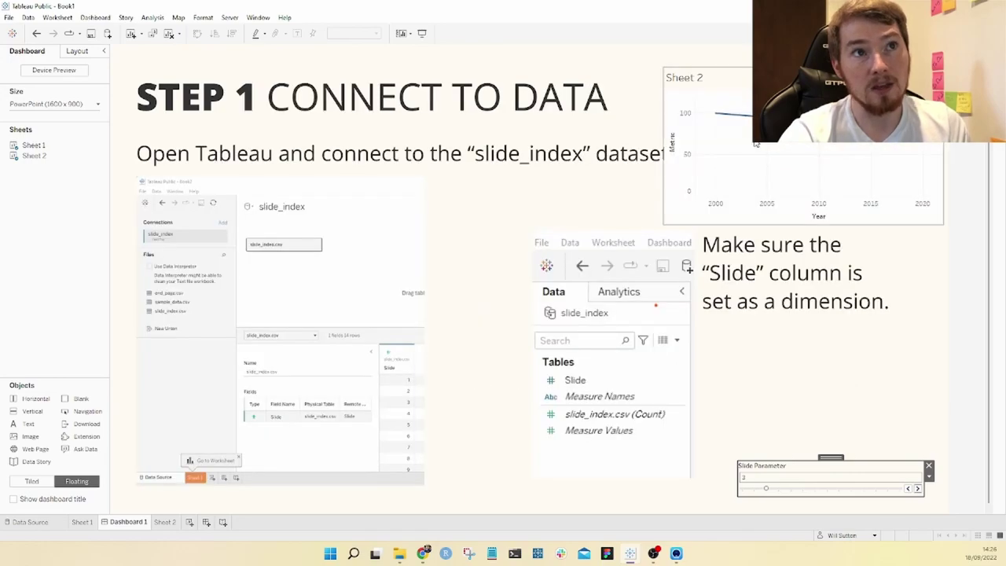
left_click(680, 84)
right_click(682, 84)
left_click(688, 108)
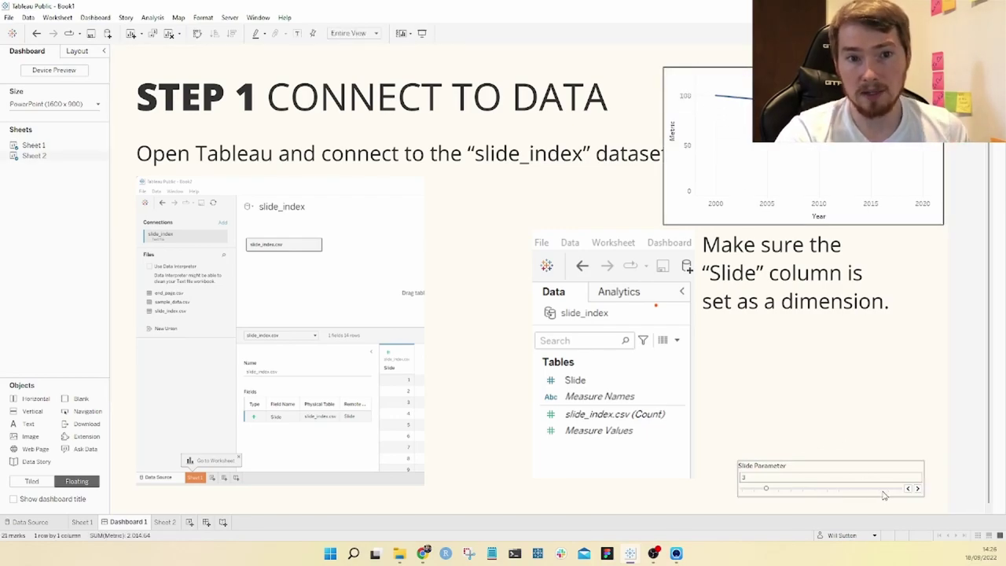
Step: Check the chart on the STEP 0 and STEP 1 slides, then open Sheet 2
left_click(908, 488)
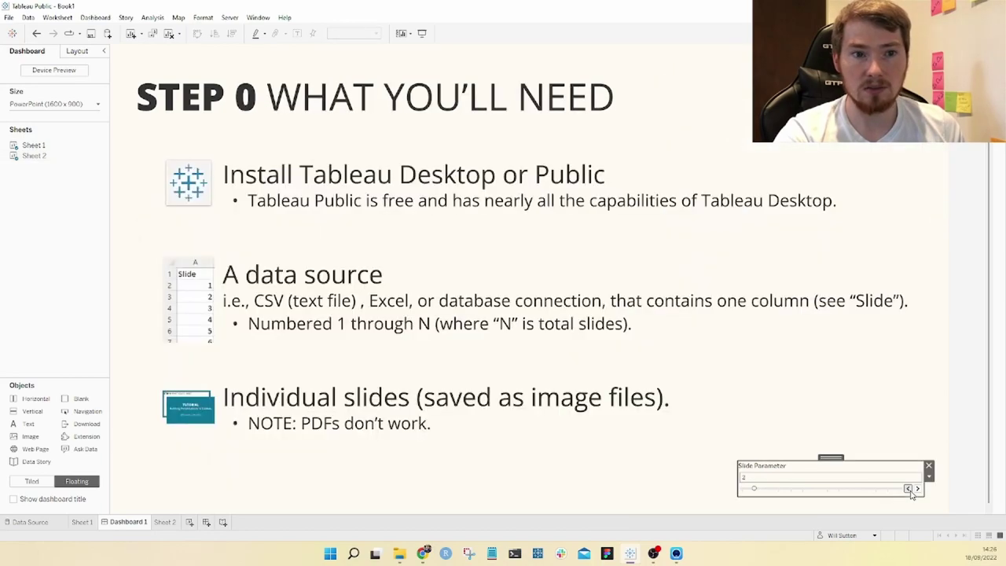
left_click(917, 488)
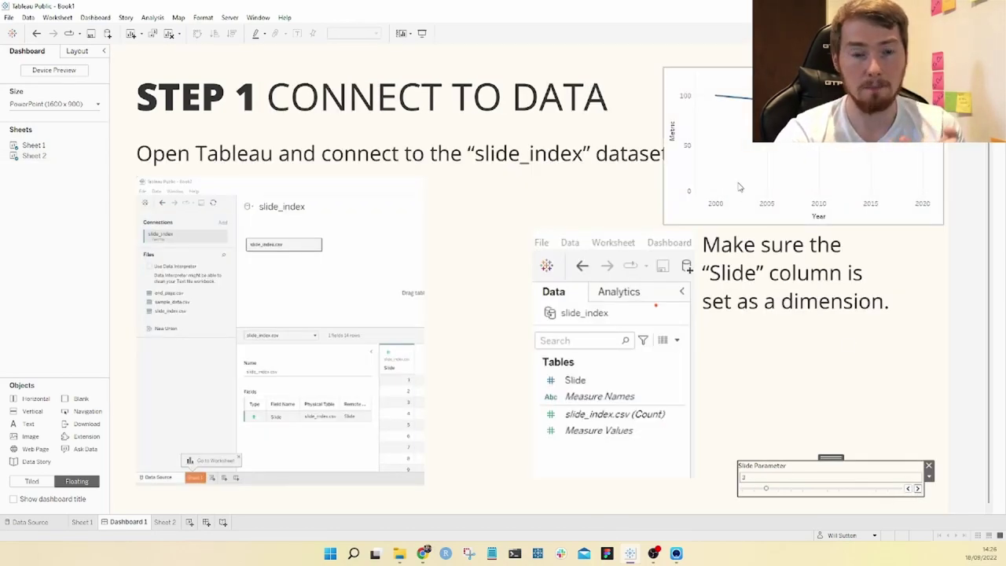
left_click(161, 522)
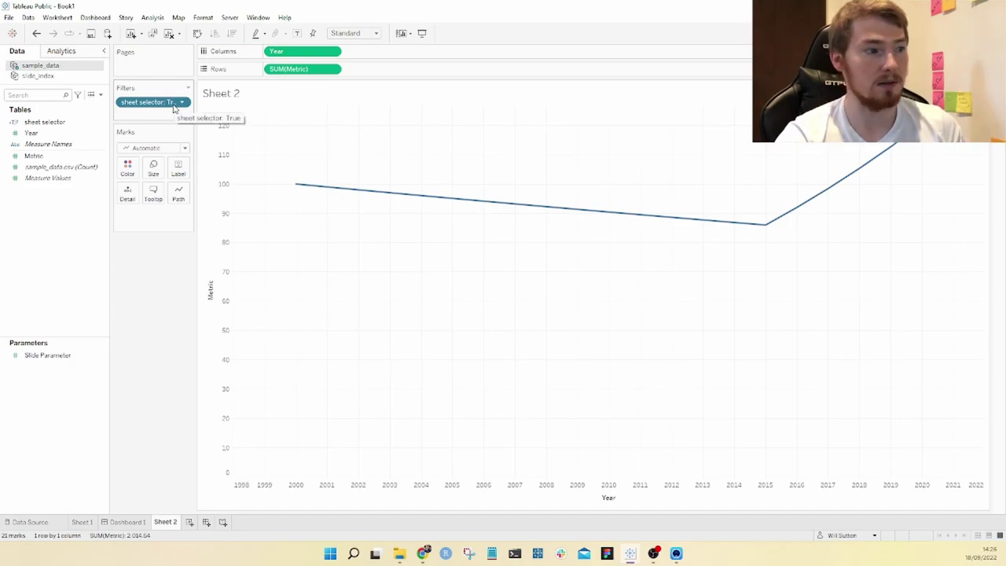
Step: In the browser, go to the author's Tableau Public profile and open 'Closing the Youth Literacy Gap | Iron Viz 2022'
key("alt+Tab")
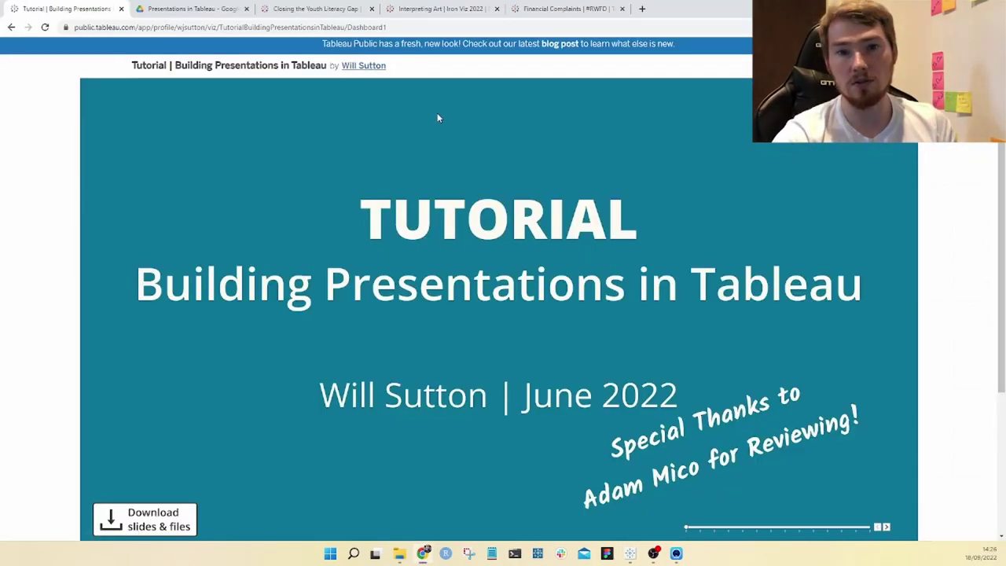
left_click(375, 66)
scroll(526, 151, "down", 5)
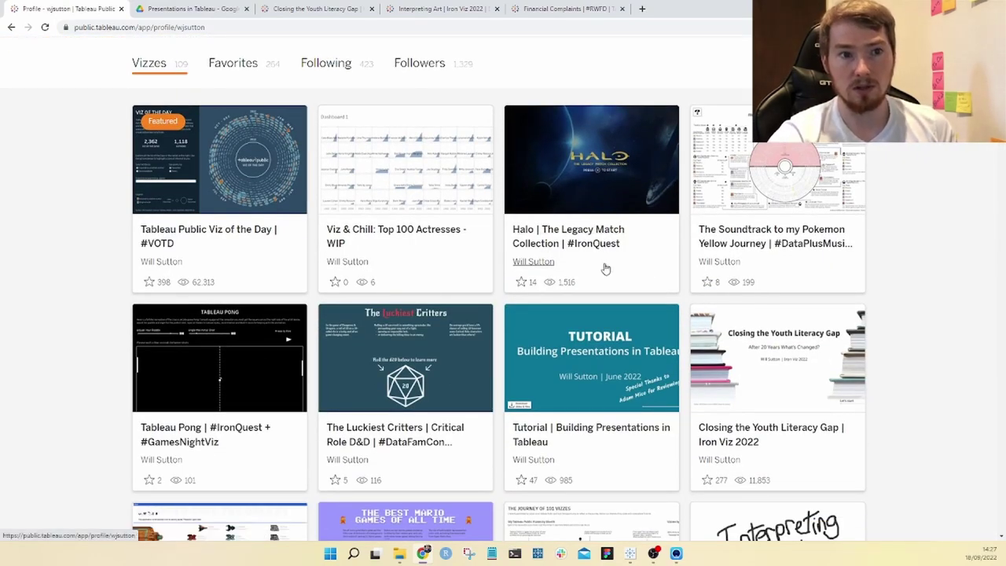
left_click(750, 433)
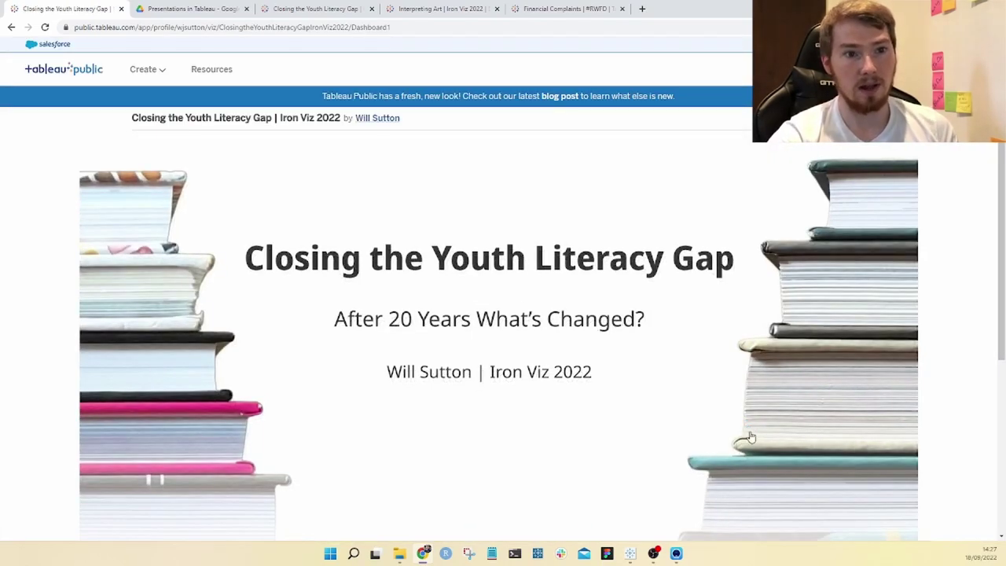
scroll(750, 434, "down", 1)
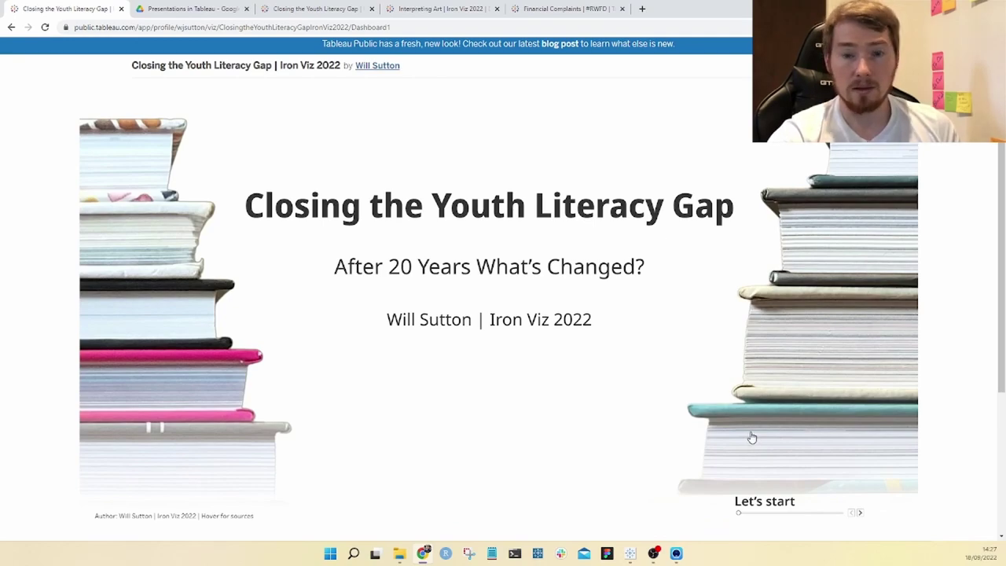